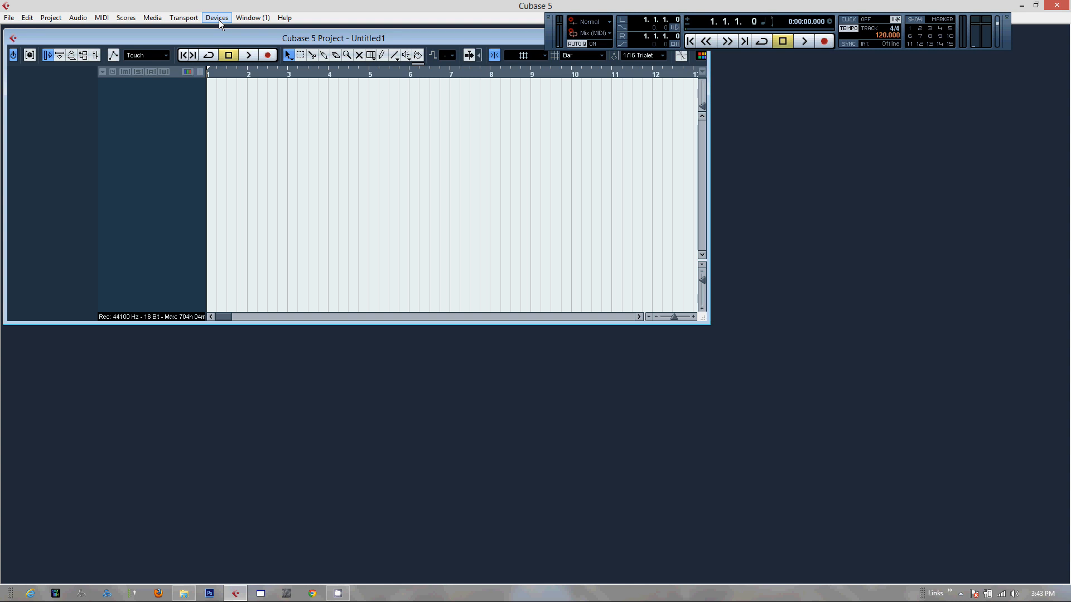
# Step: Load DrumWeapons into the first VST instrument slot and create a MIDI track assigned to it
pyautogui.click(218, 19)
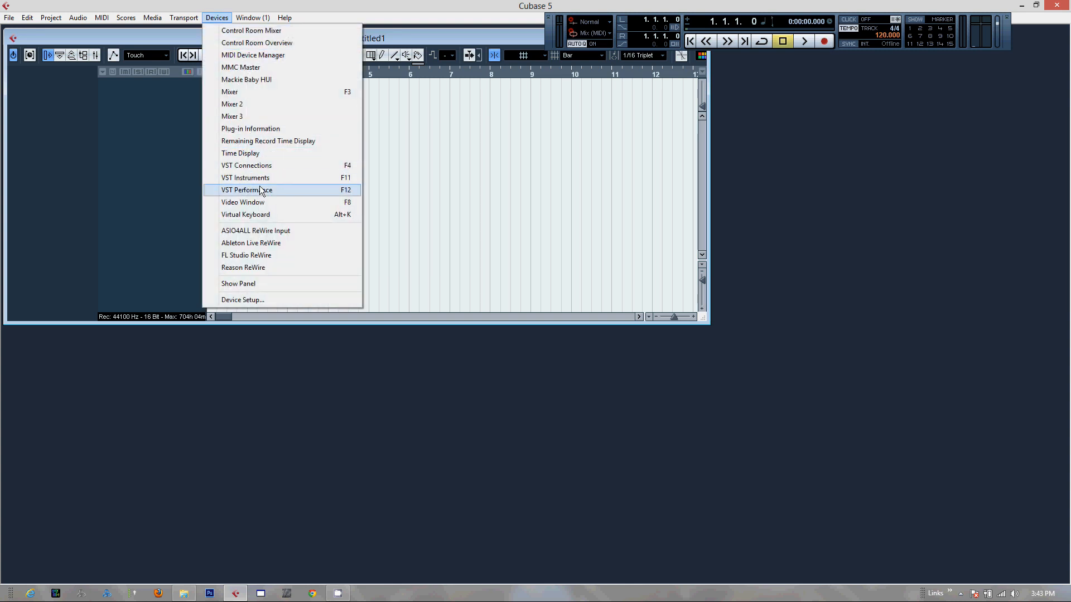
pyautogui.click(246, 177)
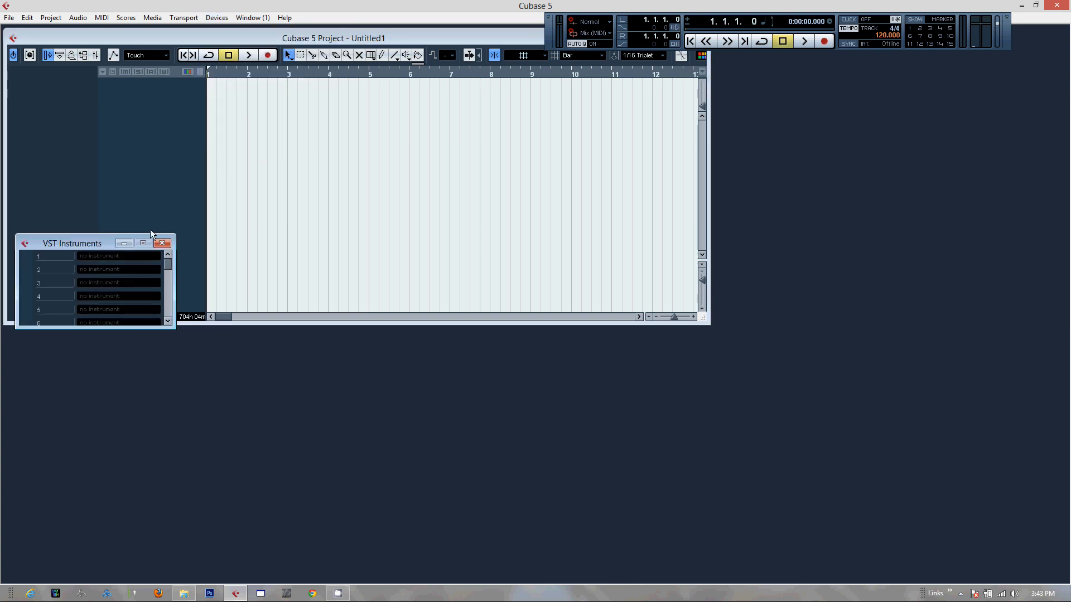
pyautogui.moveTo(88, 246); pyautogui.dragTo(795, 116)
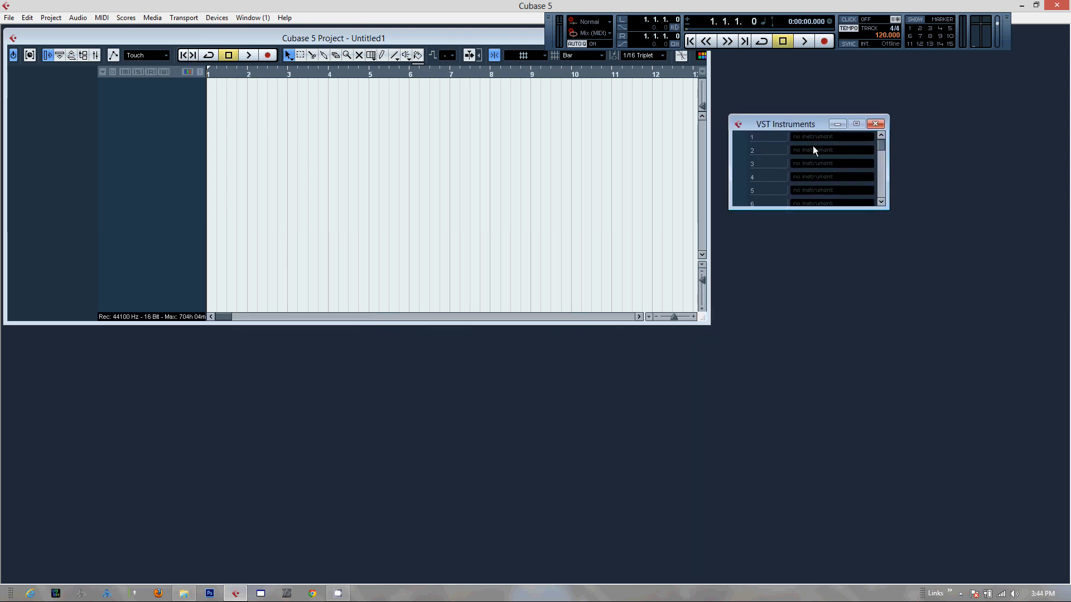
pyautogui.moveTo(882, 146)
pyautogui.mouseDown()
pyautogui.moveTo(882, 207)
pyautogui.moveTo(885, 129)
pyautogui.mouseUp()
pyautogui.click(813, 135)
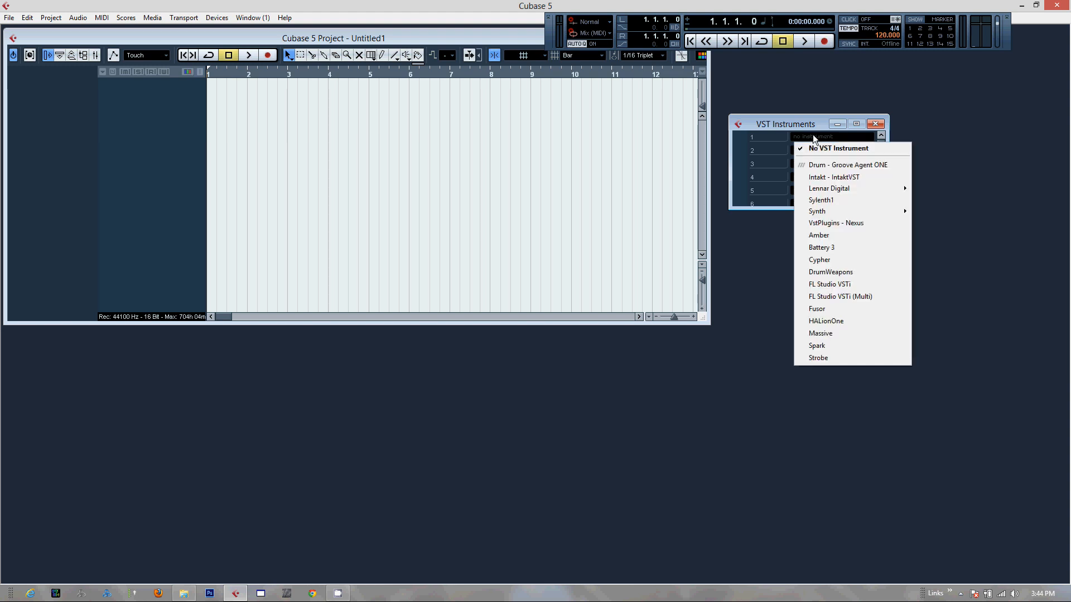
pyautogui.click(839, 273)
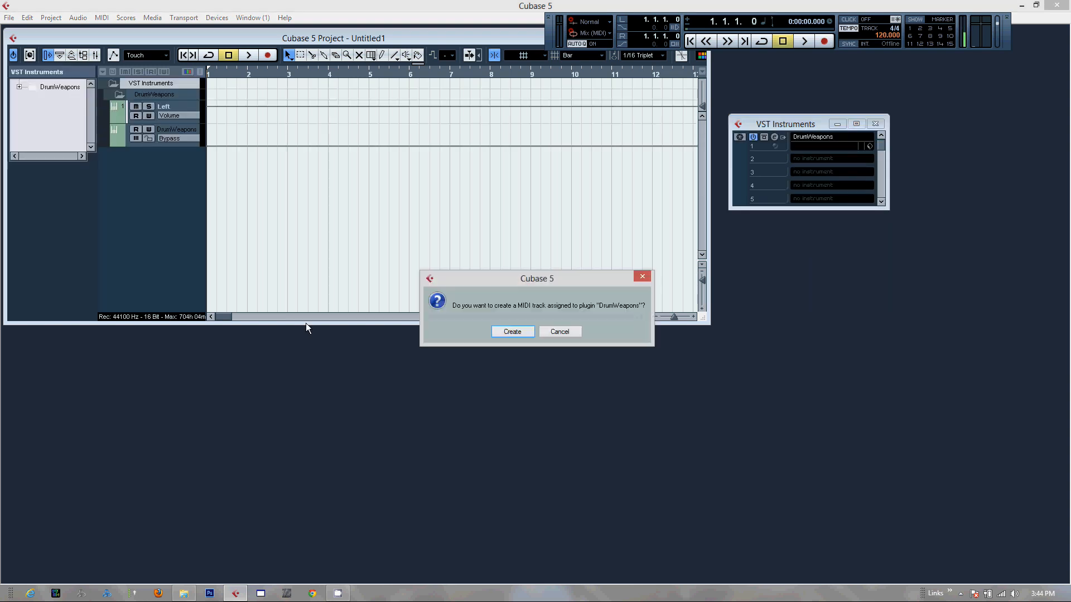
pyautogui.click(514, 332)
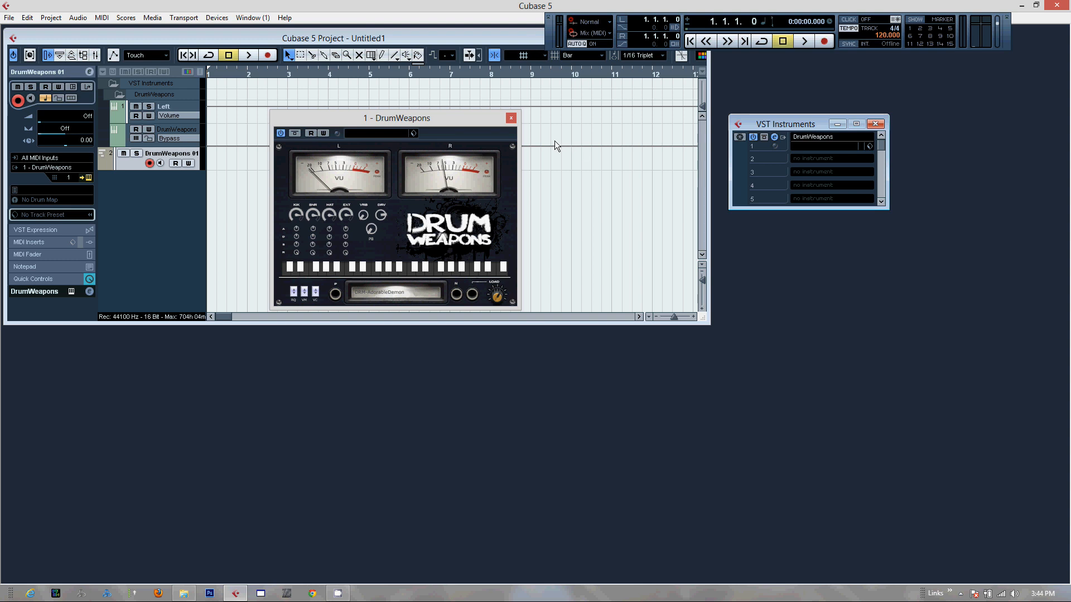
# Step: Open the mixer, place it below the project window and widen it across the screen
pyautogui.click(95, 56)
pyautogui.moveTo(158, 243); pyautogui.dragTo(132, 337)
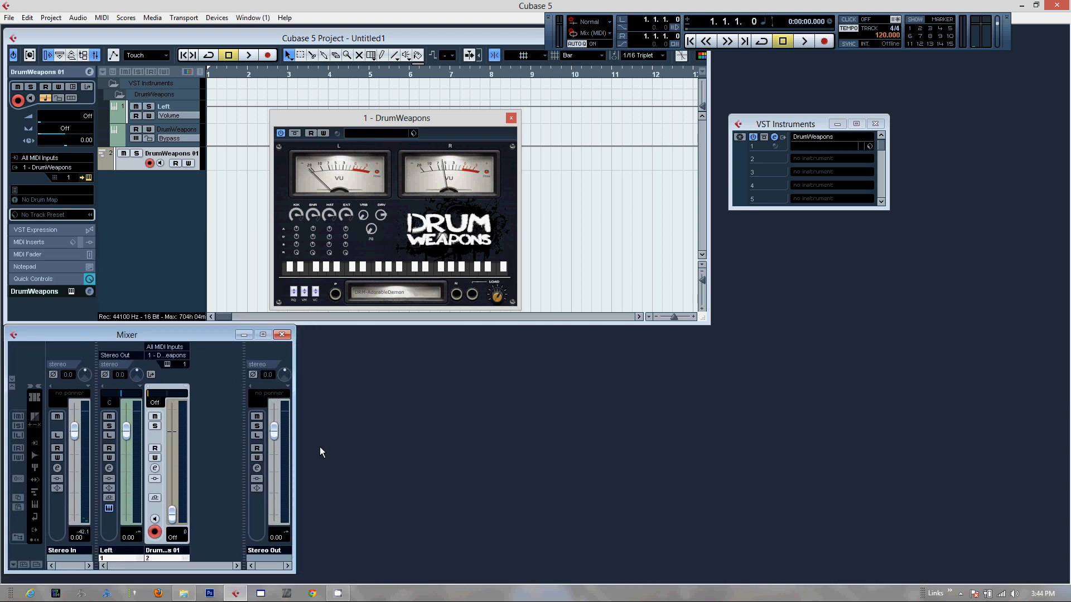
pyautogui.moveTo(296, 448); pyautogui.dragTo(1063, 438)
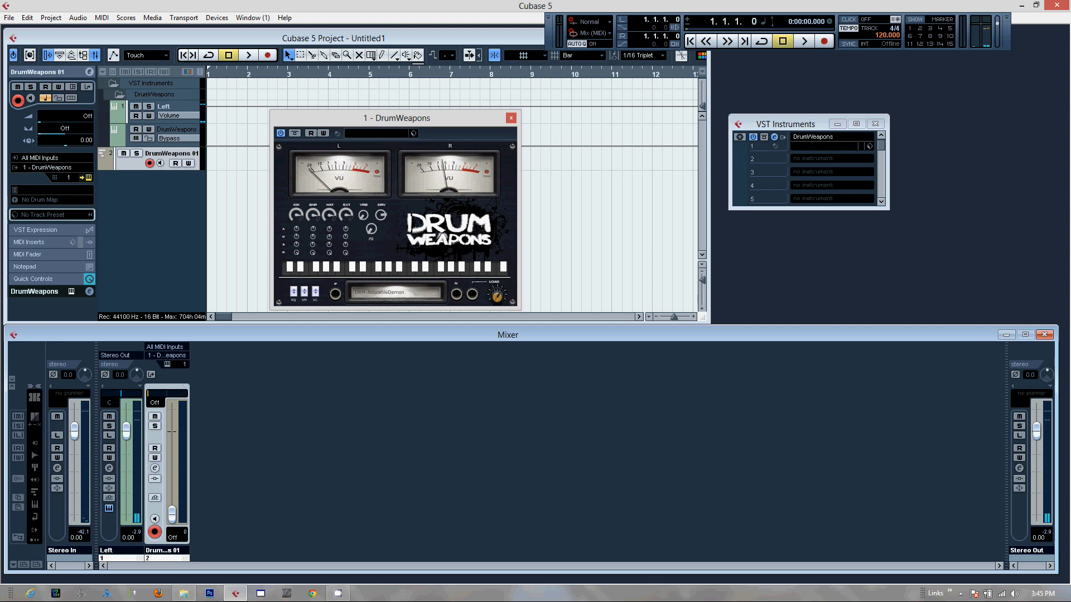
# Step: Activate the first two Right [Stereo] outputs of DrumWeapons in addition to its Left output
pyautogui.click(326, 266)
pyautogui.click(784, 138)
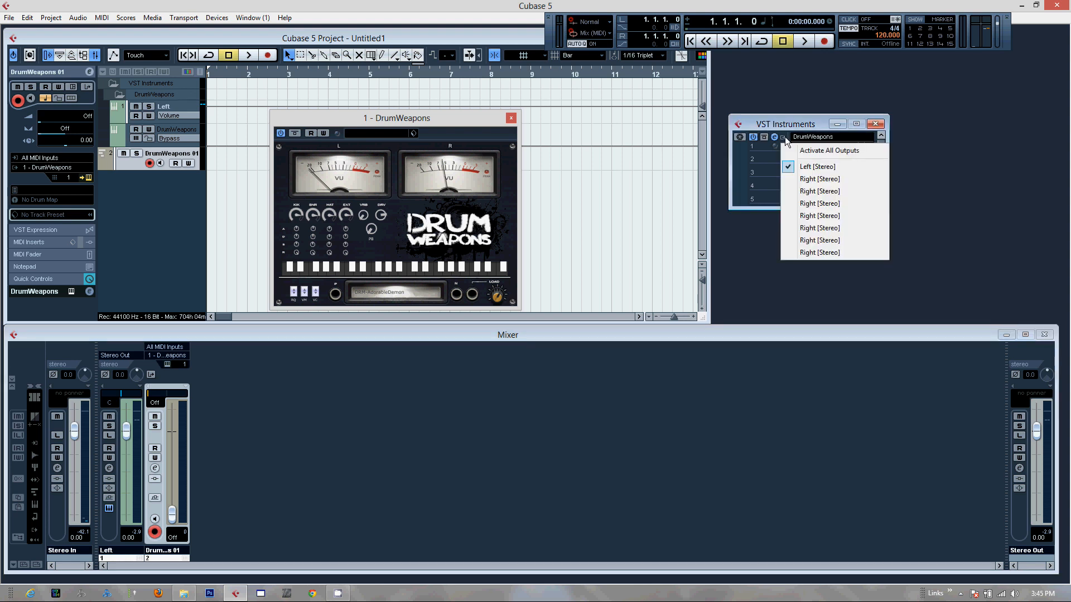
pyautogui.click(825, 179)
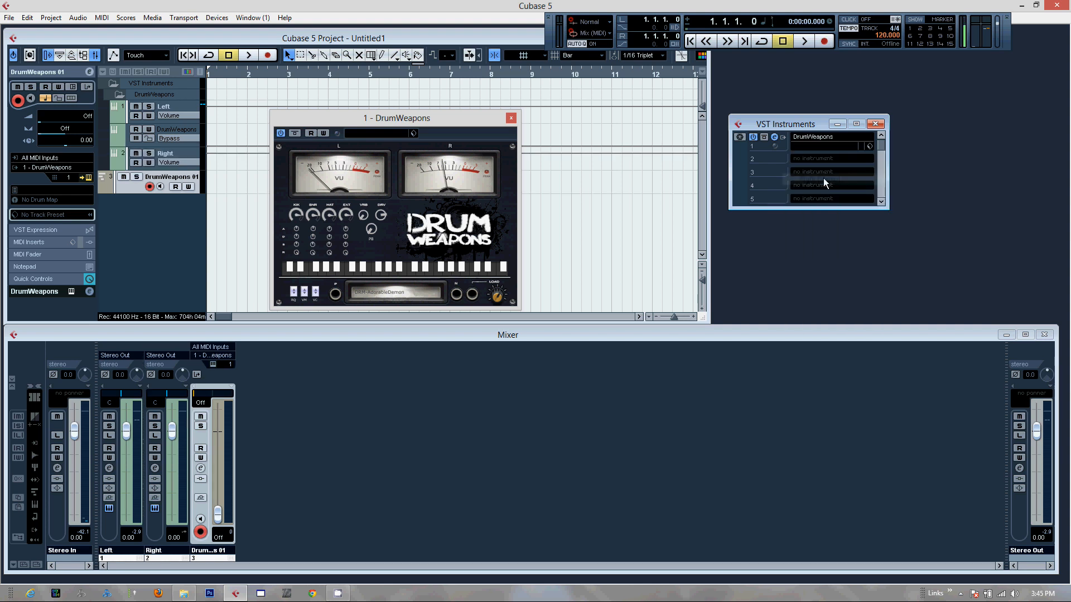
pyautogui.click(783, 140)
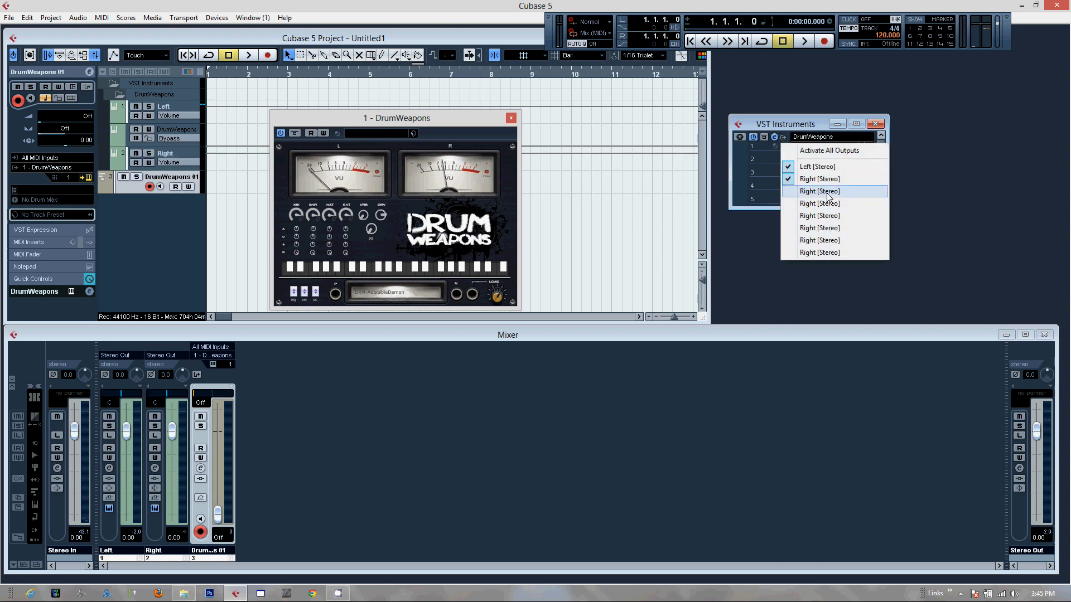
pyautogui.click(827, 193)
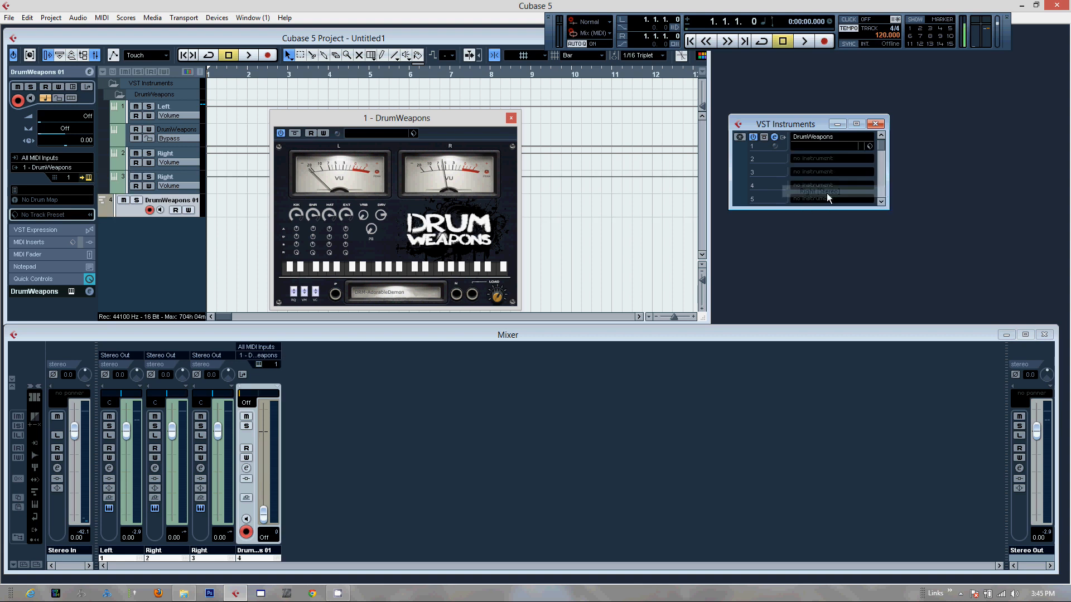
# Step: Rename the three DrumWeapons output channels in the mixer as kik, snr and hat
pyautogui.click(302, 384)
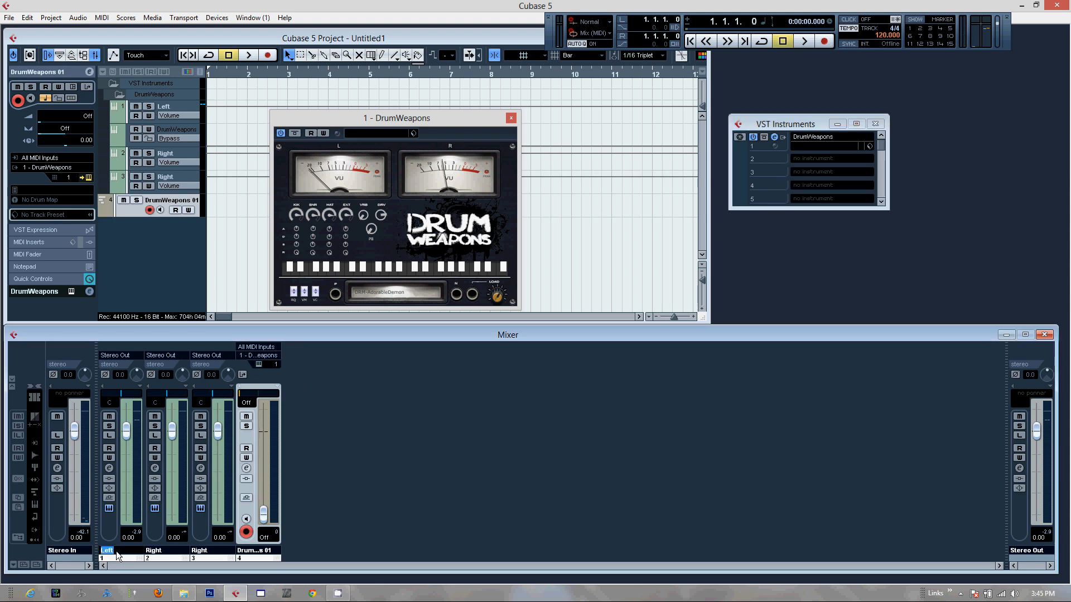
pyautogui.press('Return')
pyautogui.doubleClick(151, 553)
pyautogui.doubleClick(199, 553)
pyautogui.write('hat')
pyautogui.press('Return')
# Step: Load the PDR-AdorableDemon kit in DrumWeapons
pyautogui.click(380, 291)
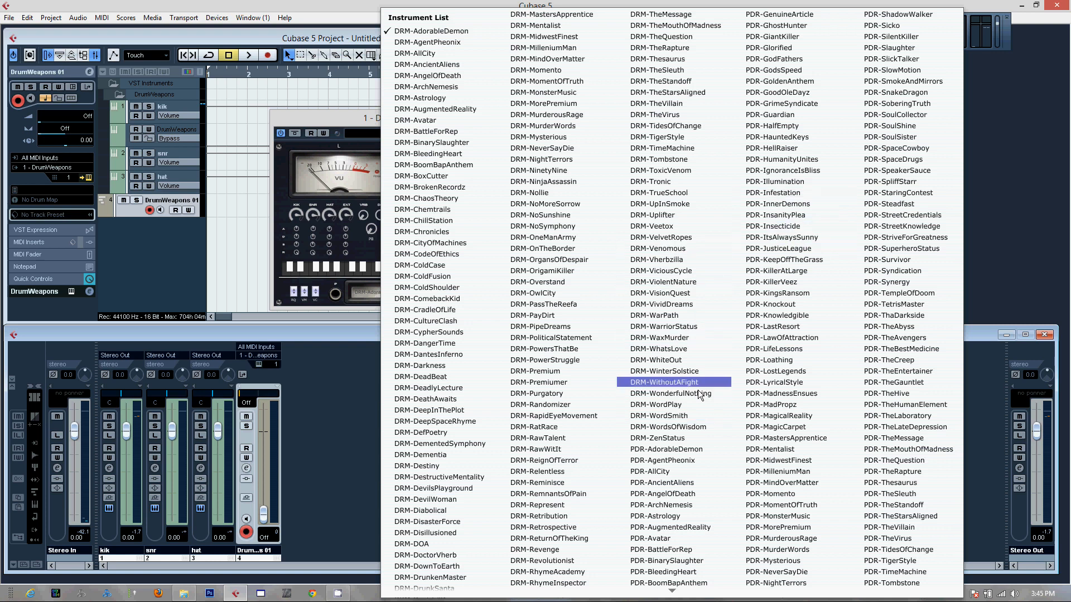
pyautogui.click(682, 450)
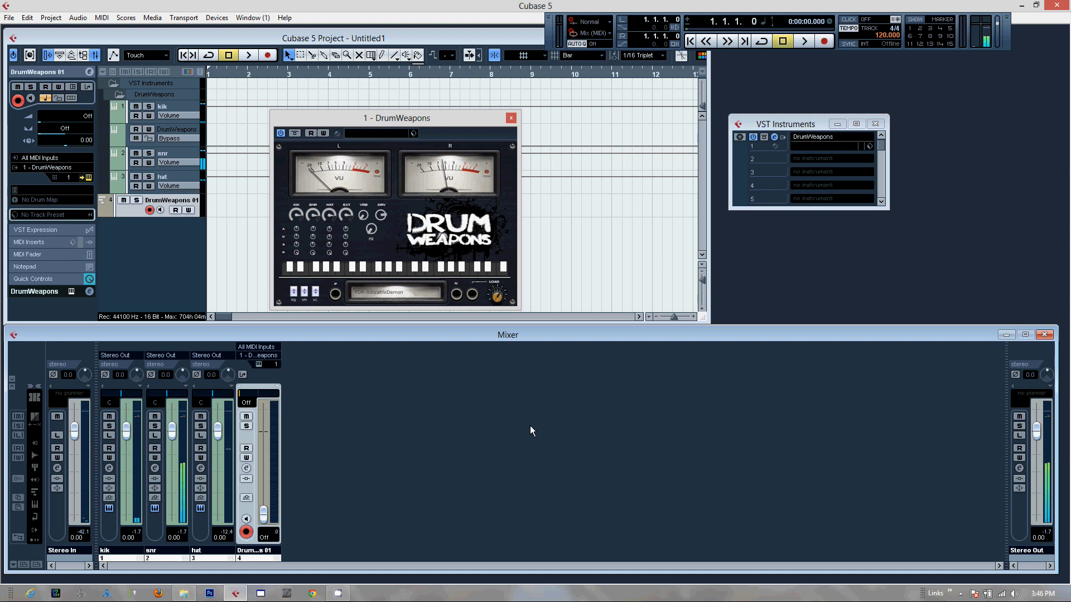
# Step: Try the RoomWorks reverb in the third insert slot of the snr channel and remove it again
pyautogui.click(155, 467)
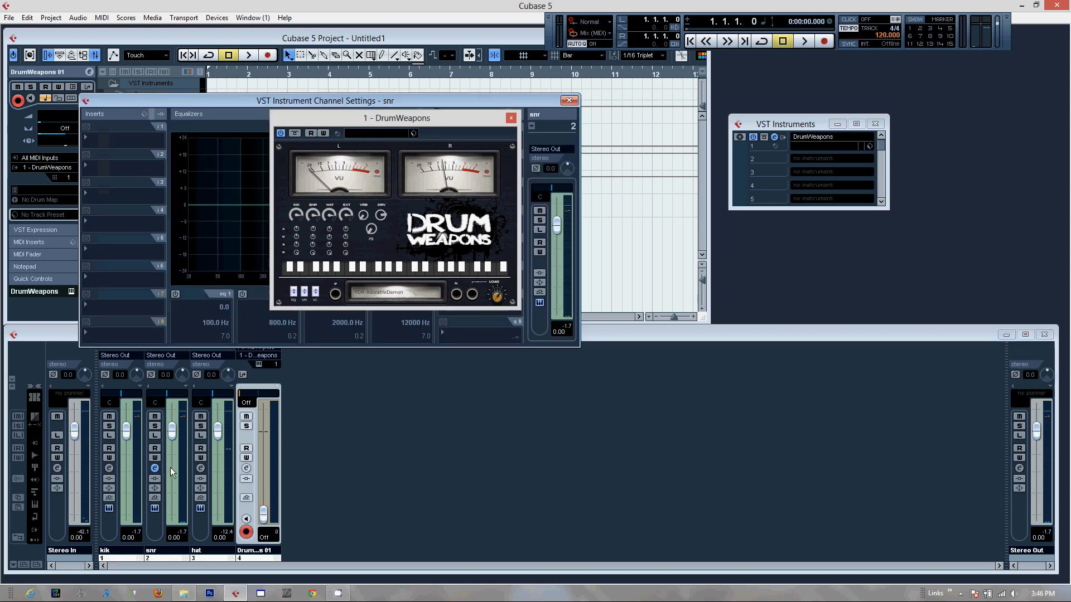
pyautogui.click(109, 196)
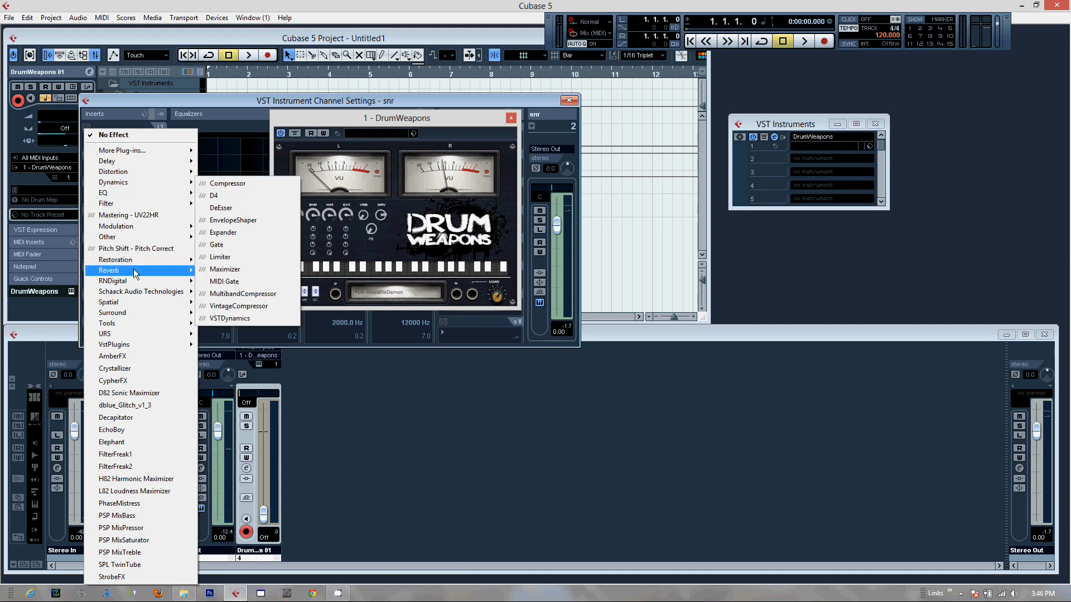
pyautogui.moveTo(151, 277)
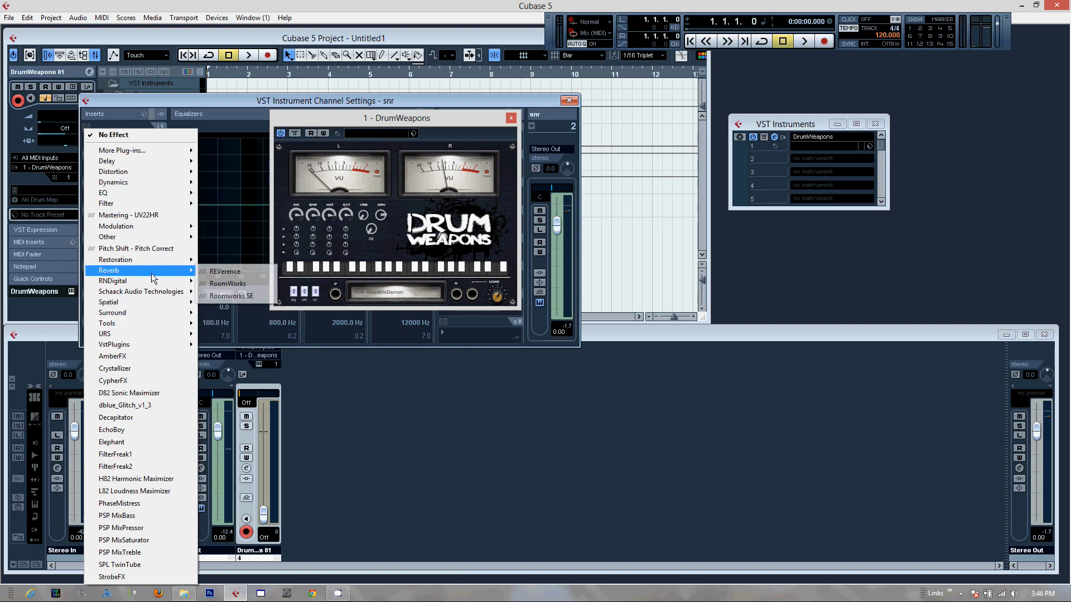
pyautogui.click(226, 285)
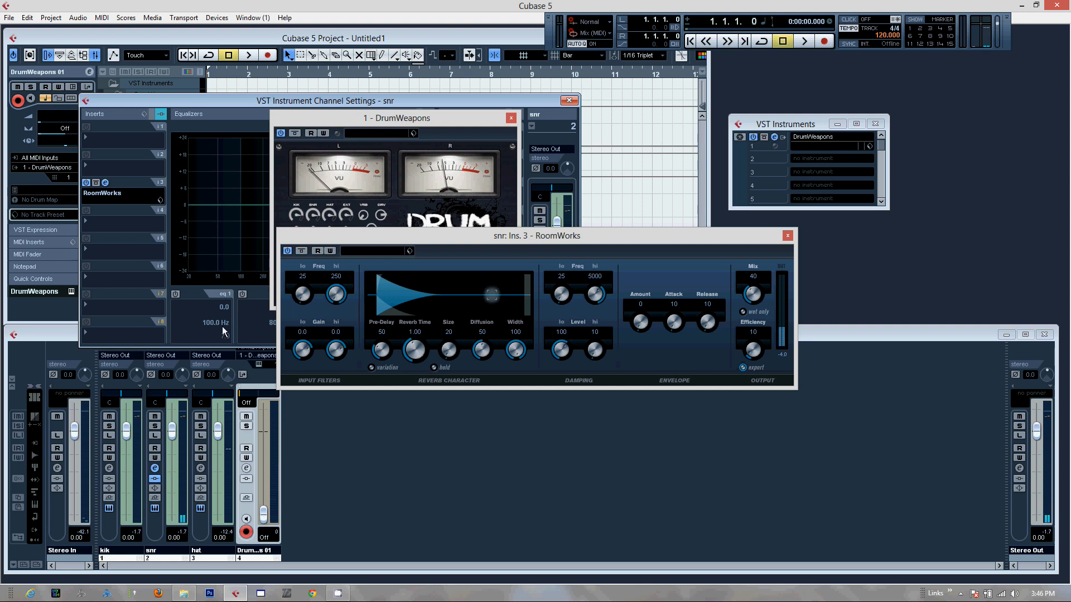
pyautogui.click(94, 193)
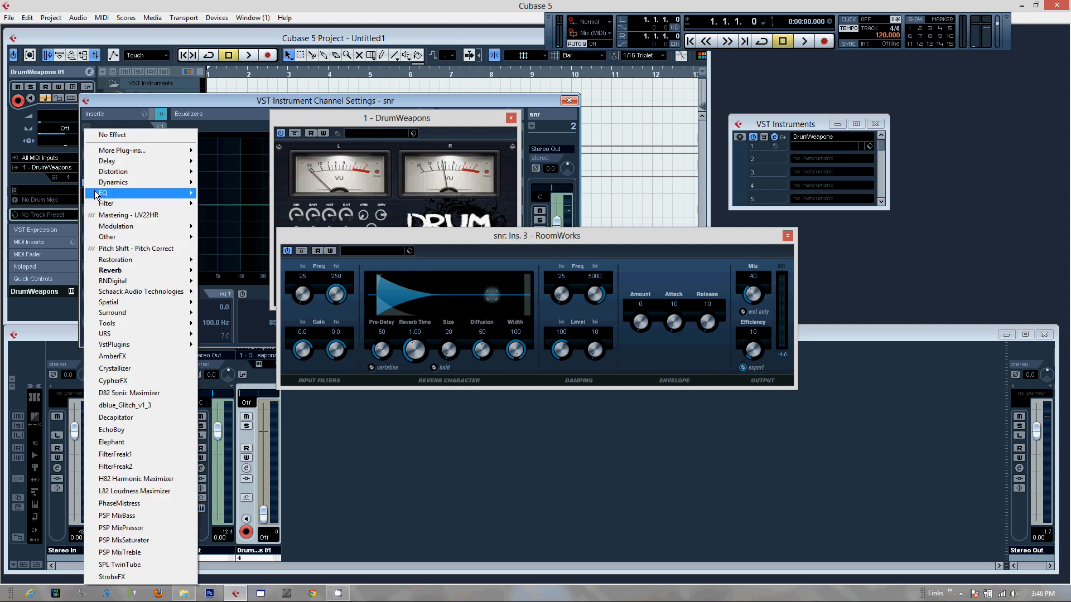
pyautogui.click(143, 136)
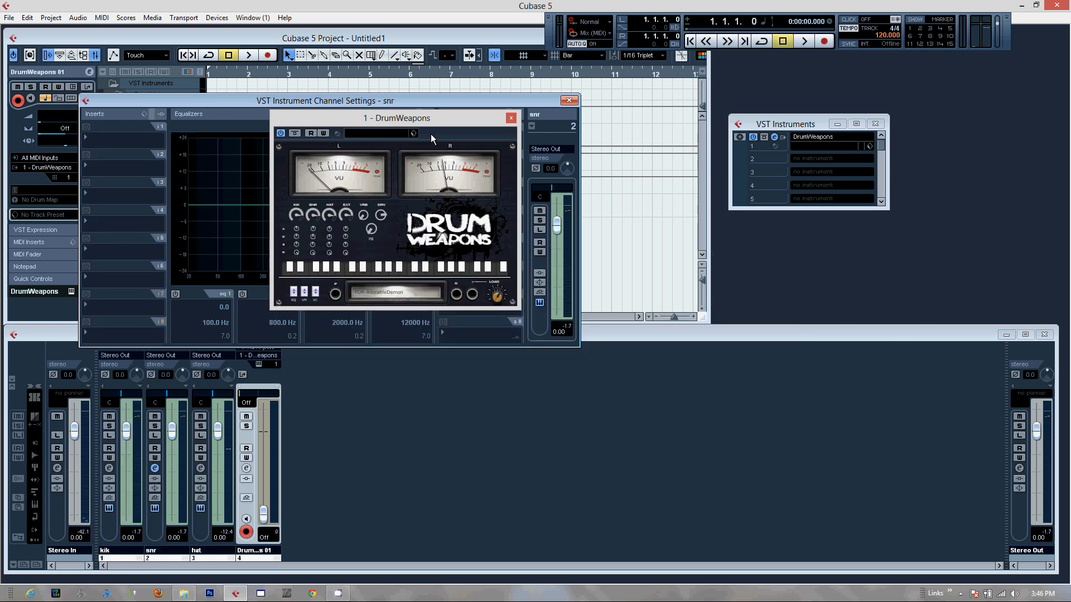
# Step: Move the DrumWeapons and VST Instruments windows clear of the project window and close the snr channel settings
pyautogui.moveTo(455, 119); pyautogui.dragTo(1014, 156)
pyautogui.moveTo(812, 127); pyautogui.dragTo(798, 56)
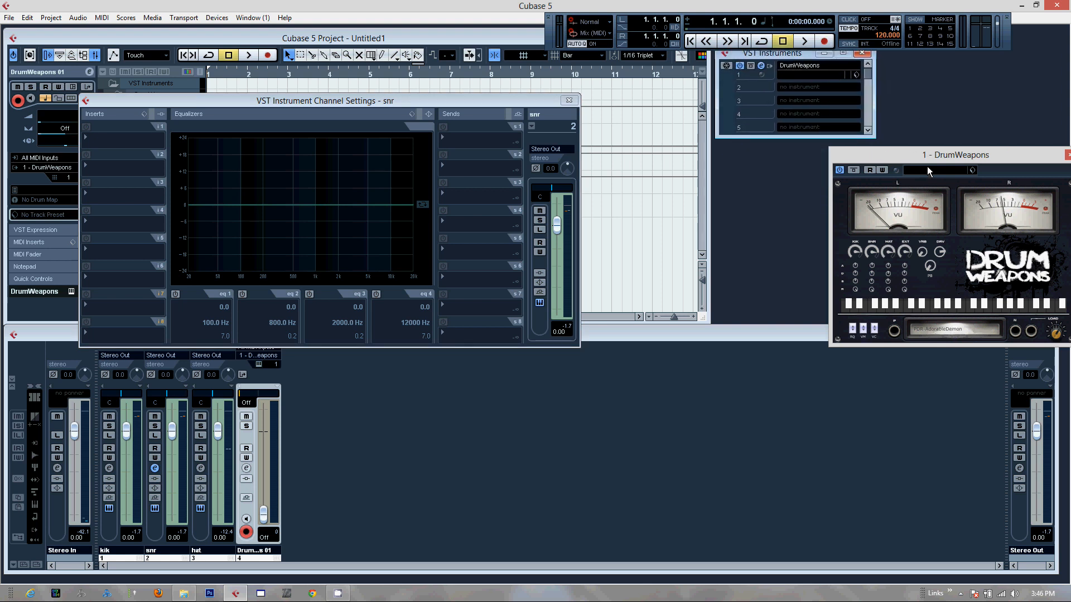
pyautogui.moveTo(929, 158); pyautogui.dragTo(815, 135)
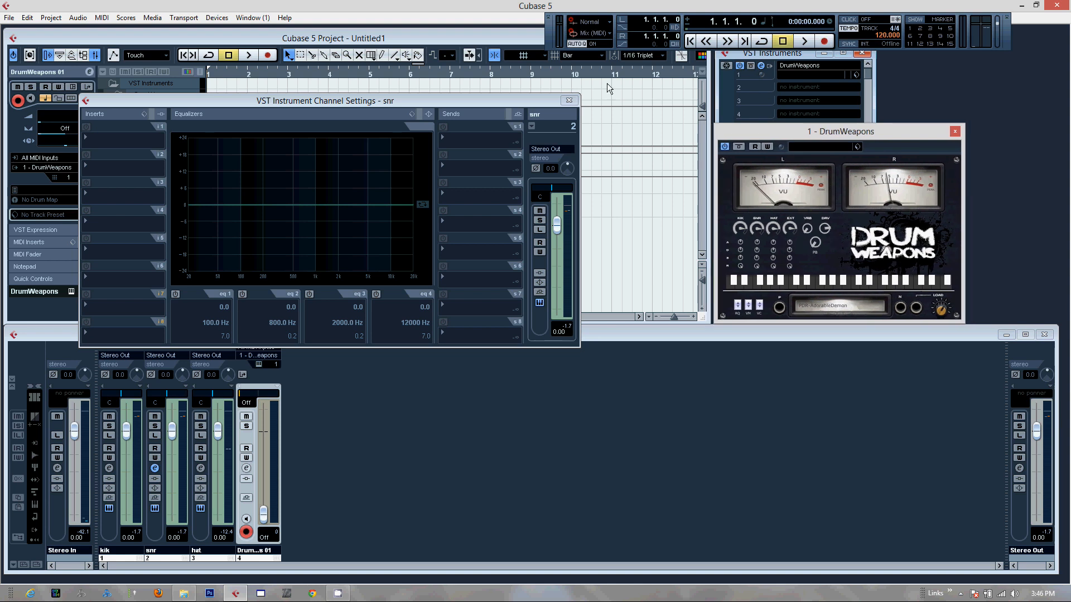
pyautogui.click(520, 99)
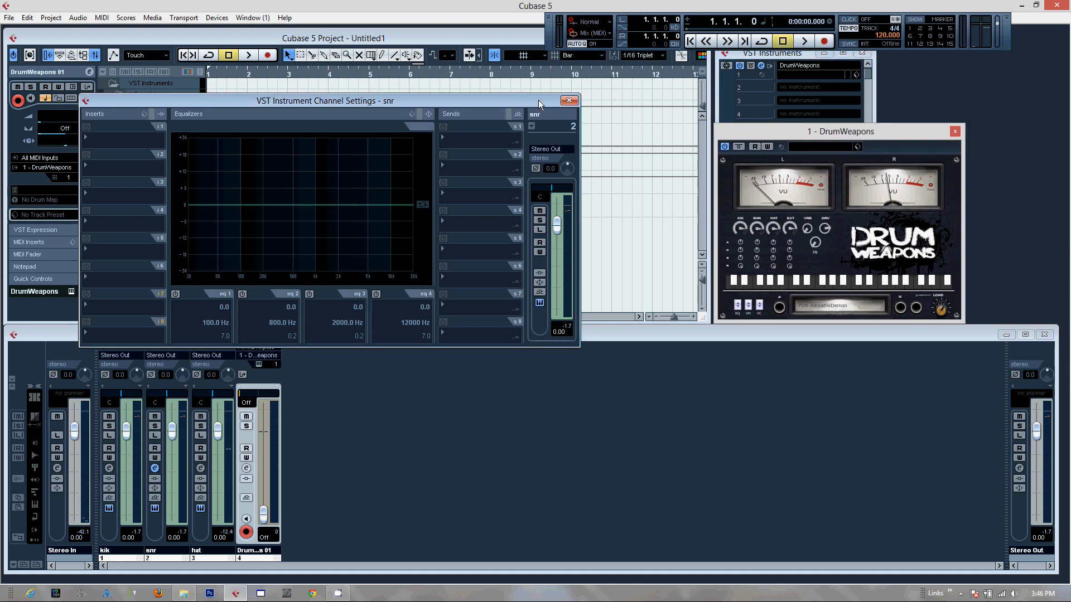
pyautogui.click(569, 101)
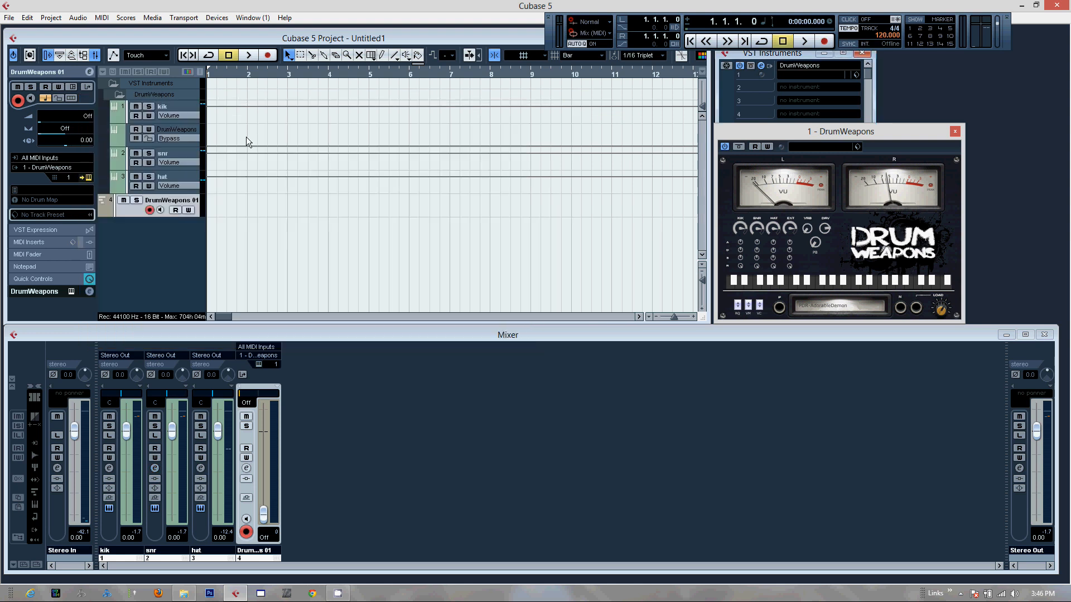
# Step: Collapse the VST Instruments folder and enable cycling with the loop range set from bar 3 to bar 5
pyautogui.click(113, 86)
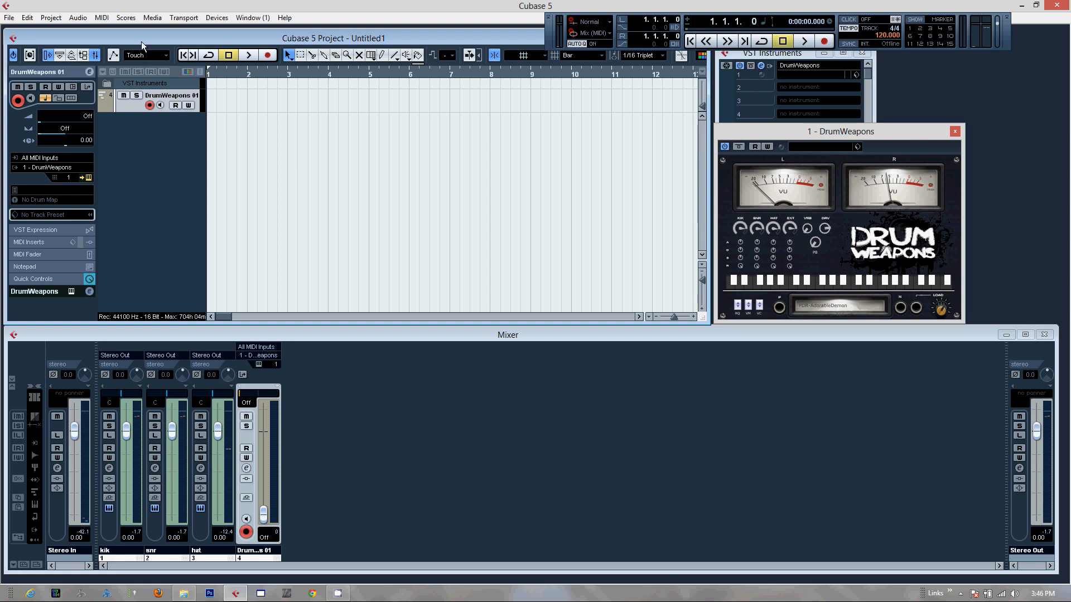
pyautogui.click(209, 54)
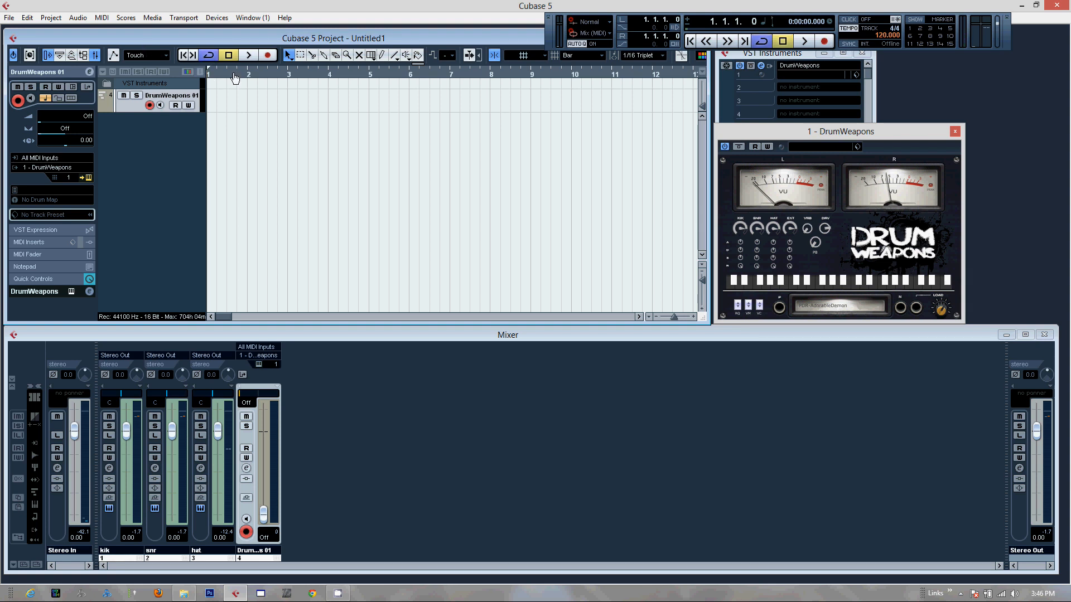
pyautogui.moveTo(234, 78); pyautogui.dragTo(362, 77)
pyautogui.moveTo(209, 71); pyautogui.dragTo(312, 80)
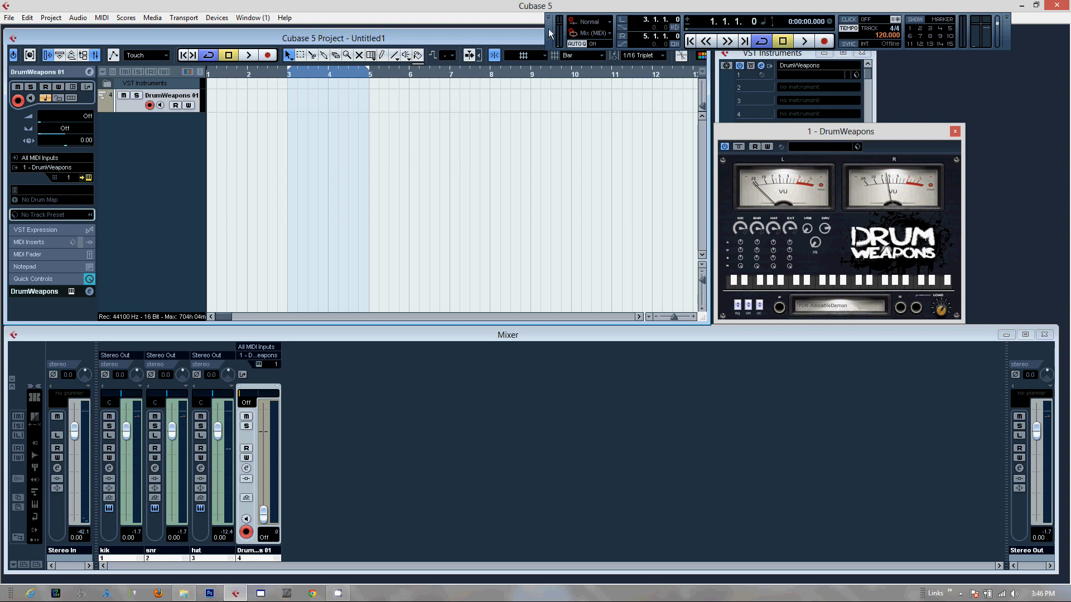
# Step: Move the transport panel out of the way and draw a MIDI part from bar 3 to bar 5 on the DrumWeapons 01 track
pyautogui.moveTo(551, 32); pyautogui.dragTo(638, 5)
pyautogui.rightClick(302, 152)
pyautogui.click(322, 163)
pyautogui.moveTo(294, 97); pyautogui.dragTo(367, 97)
pyautogui.press('1')
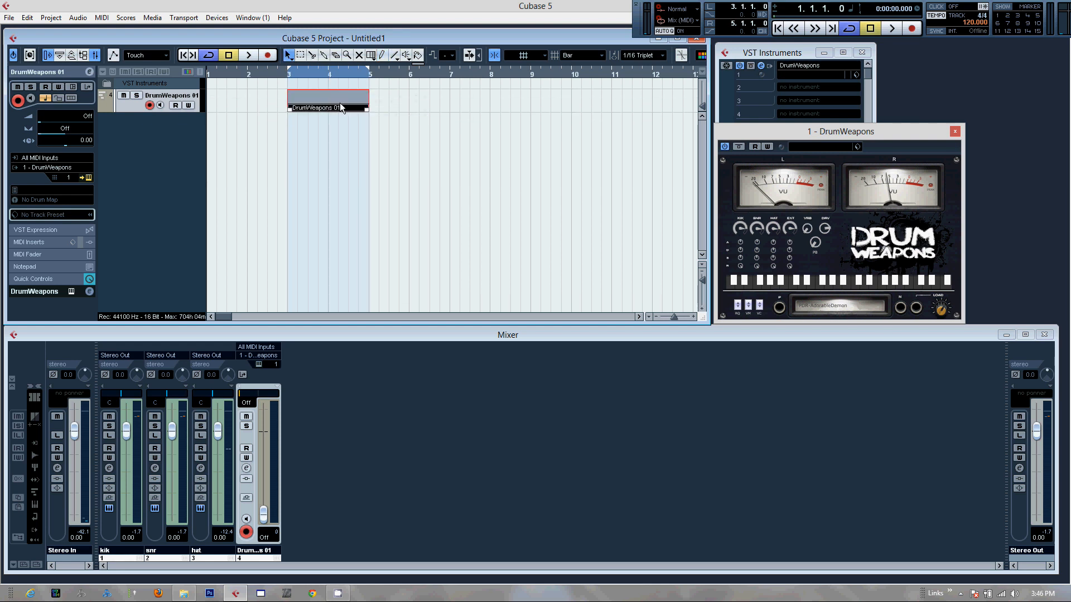
# Step: Open the new part for note editing and draw five kick notes on C1, one per beat from bar 3 to the start of bar 4
pyautogui.doubleClick(342, 108)
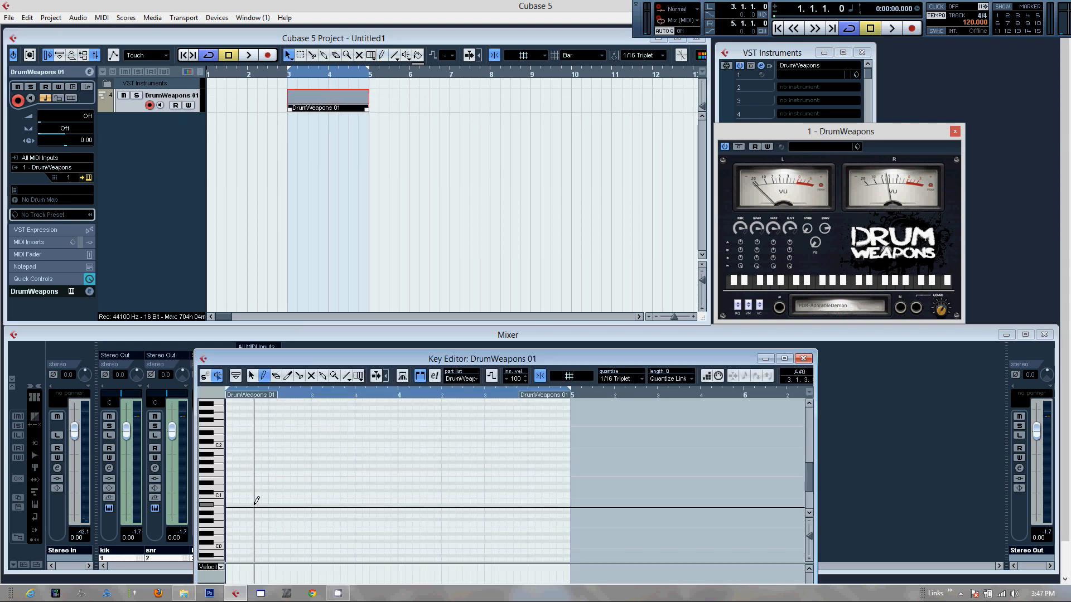
pyautogui.click(228, 494)
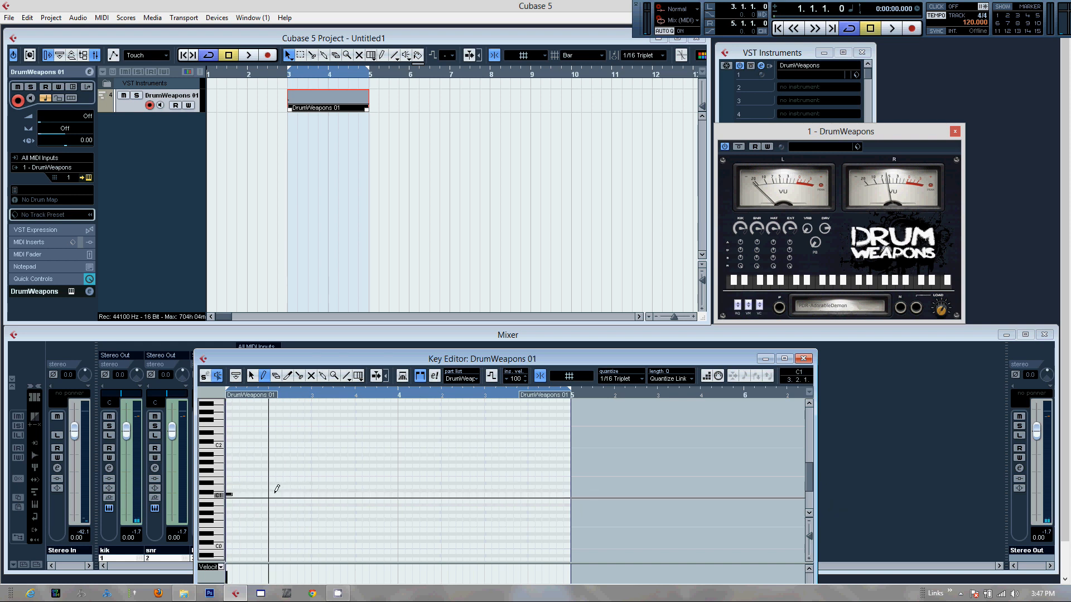
pyautogui.click(273, 494)
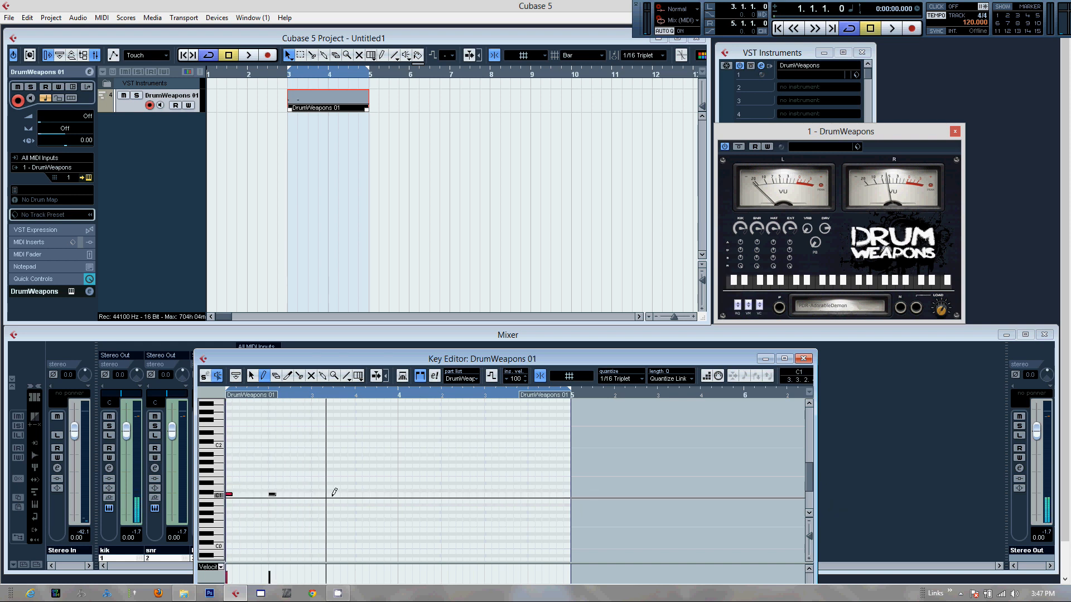
pyautogui.click(316, 494)
pyautogui.click(359, 494)
pyautogui.click(401, 495)
# Step: Move the Key Editor up and draw snare notes on one row above C1, each halfway between neighbouring kick notes
pyautogui.moveTo(441, 358); pyautogui.dragTo(445, 255)
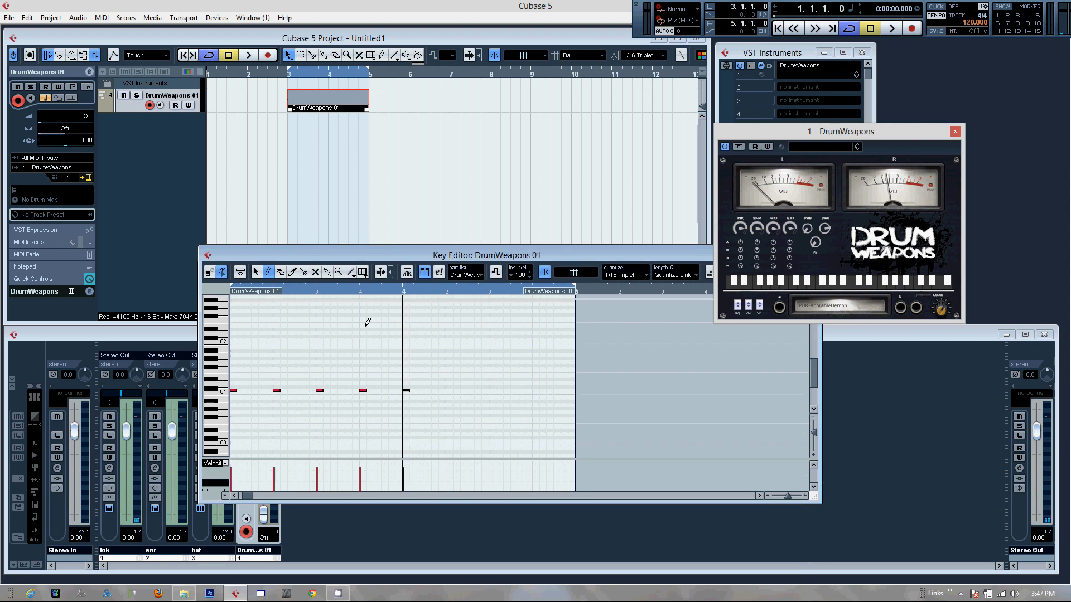
pyautogui.click(256, 375)
pyautogui.click(298, 375)
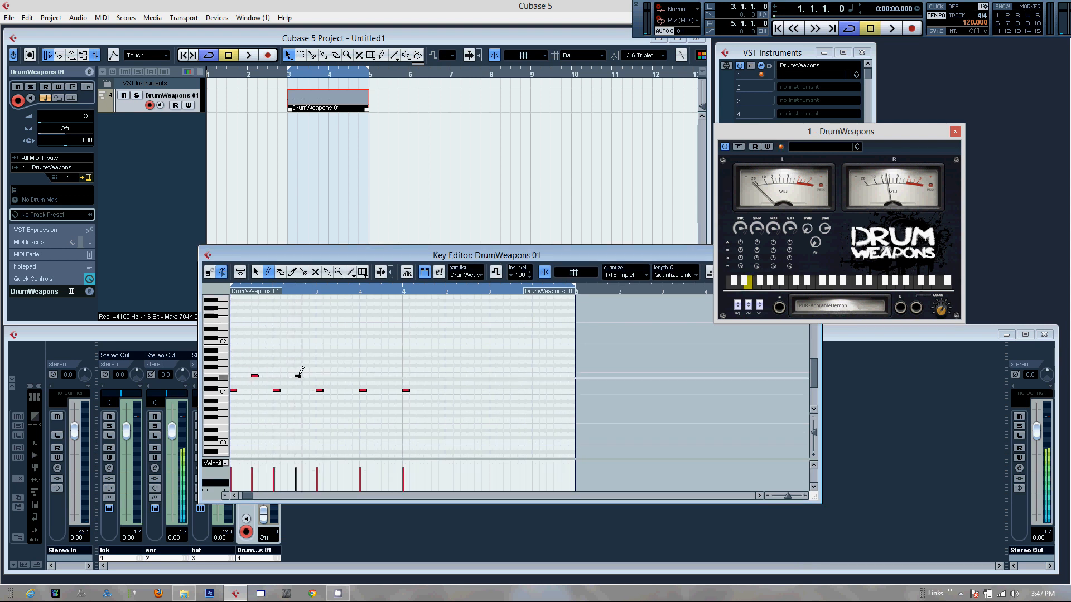
pyautogui.click(341, 376)
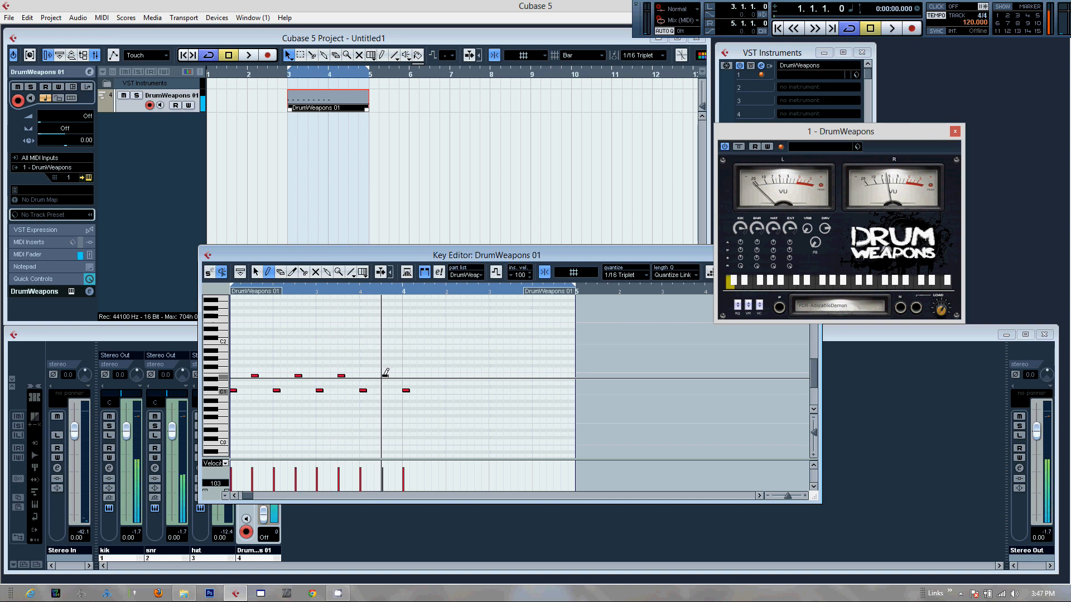
# Step: Draw a fourth snare note halfway between the last two kicks and a hat note above the snare row at the start of bar 3
pyautogui.click(384, 376)
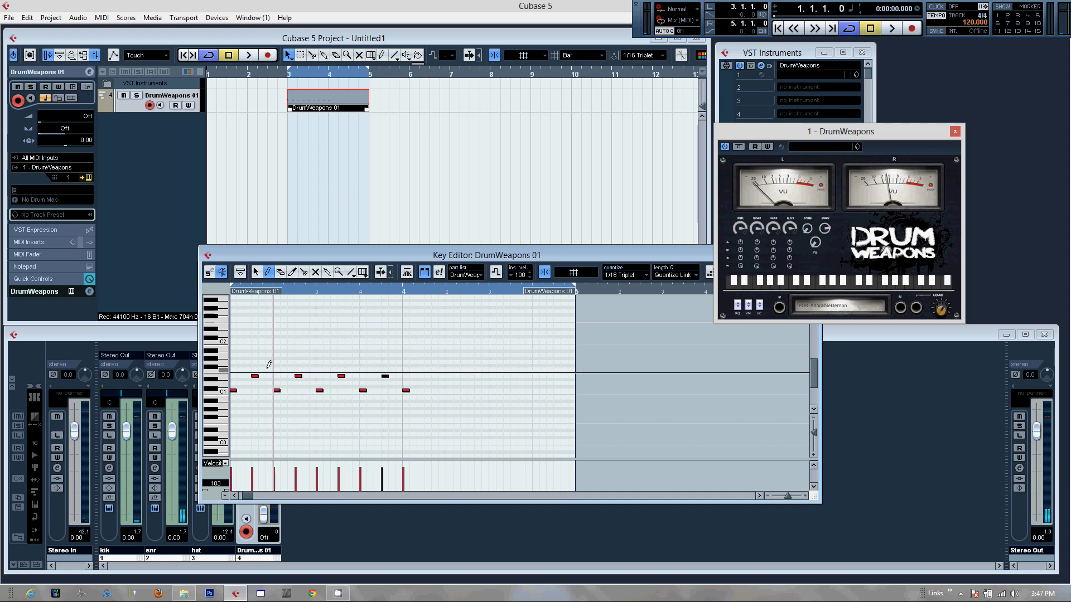
pyautogui.click(234, 366)
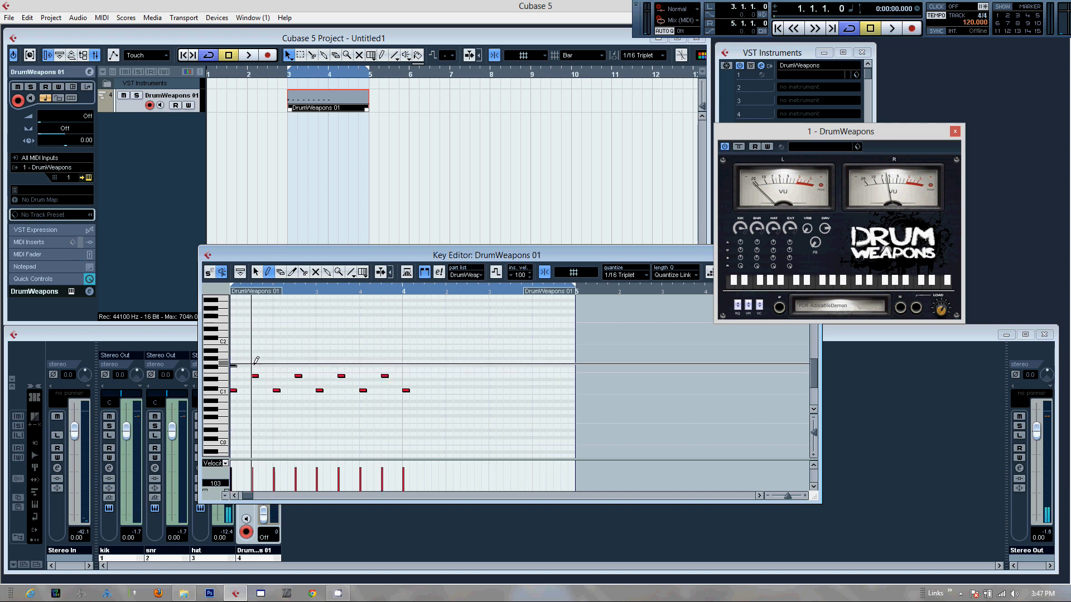
pyautogui.click(248, 365)
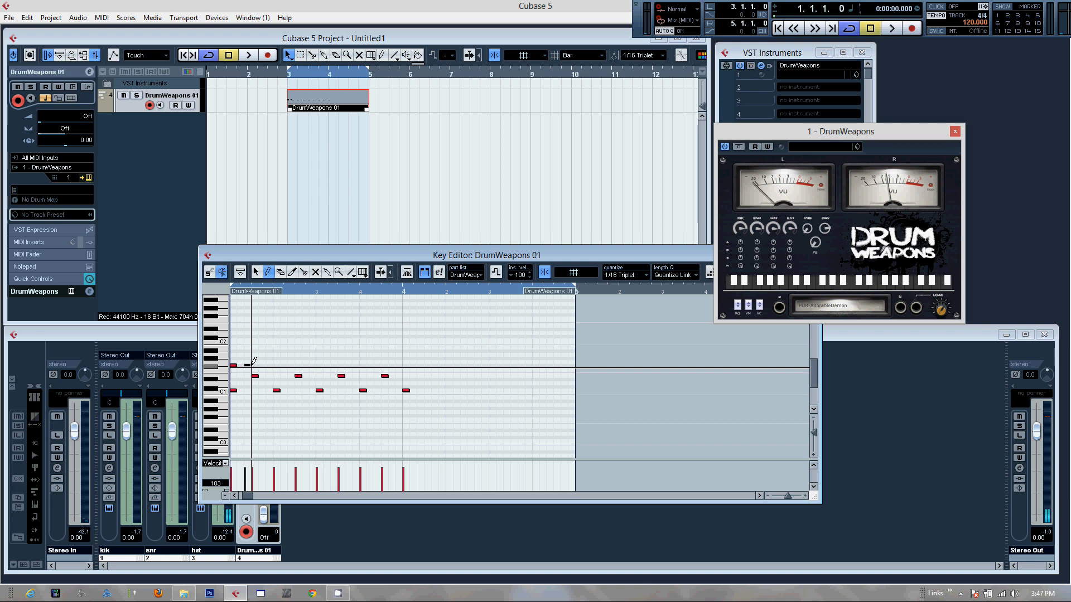
pyautogui.rightClick(249, 362)
pyautogui.click(269, 369)
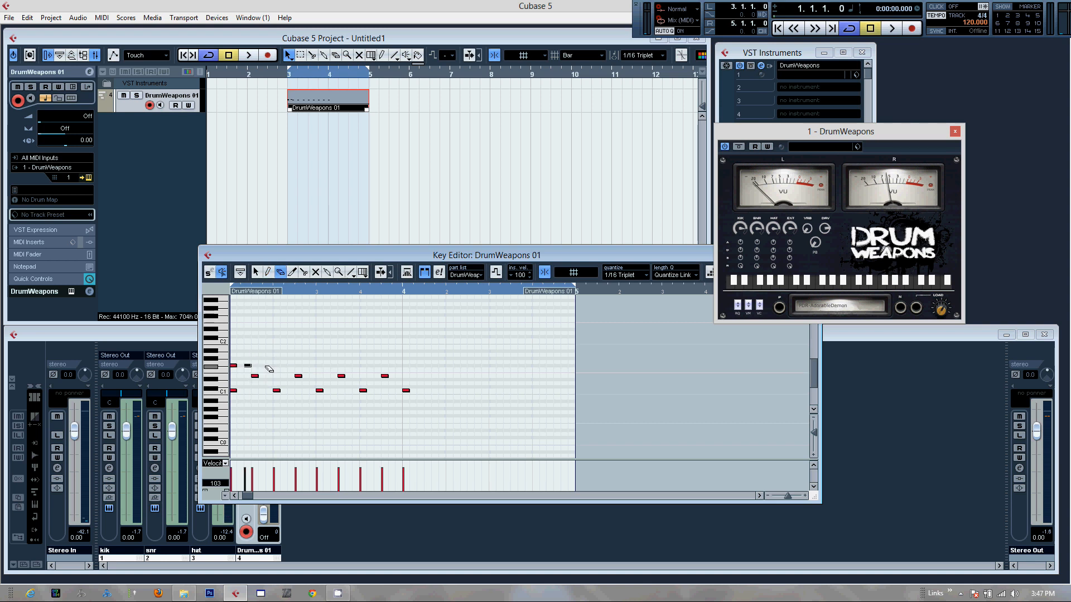
pyautogui.click(248, 366)
pyautogui.rightClick(249, 367)
pyautogui.click(258, 363)
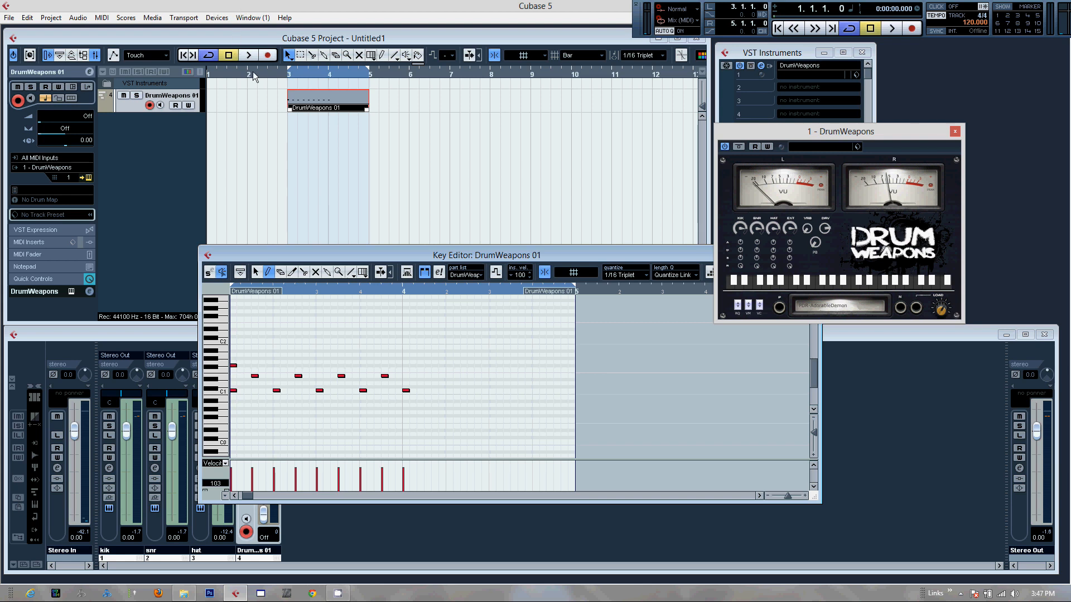
# Step: Switch the project tempo to fixed mode and set it to 92 BPM
pyautogui.click(288, 78)
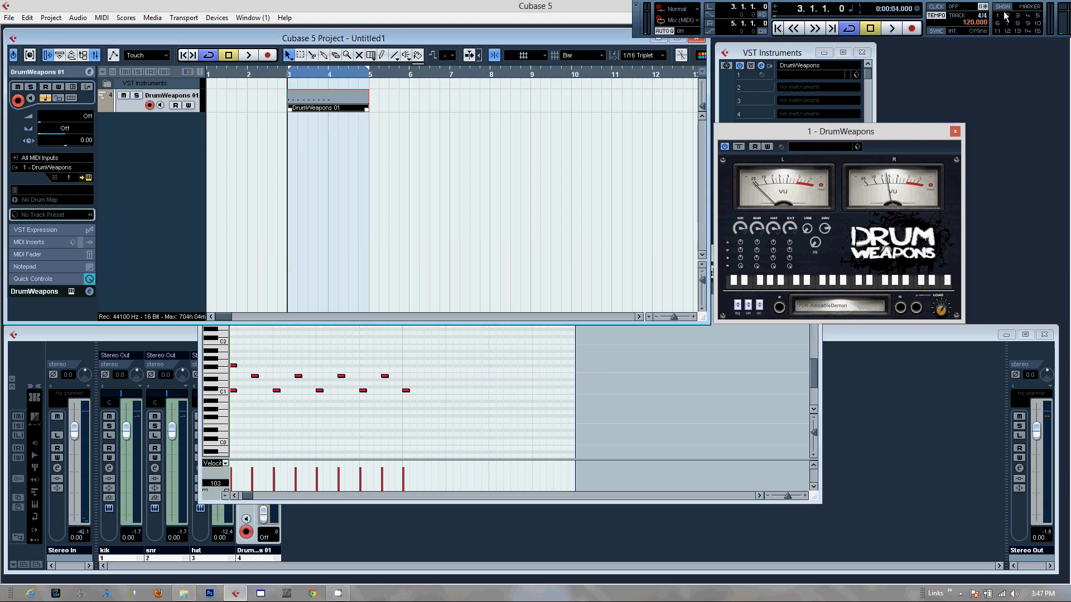
pyautogui.click(961, 18)
pyautogui.moveTo(976, 25); pyautogui.dragTo(979, 72)
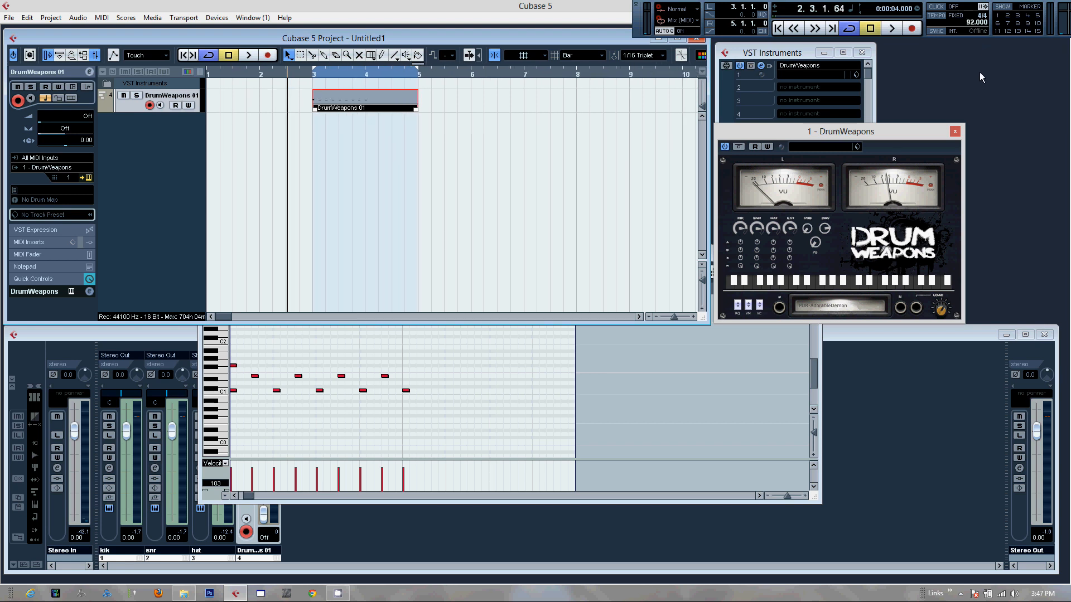
# Step: Play the drum pattern from the start of bar 3 and stop it in bar 4
pyautogui.click(315, 78)
pyautogui.click(249, 56)
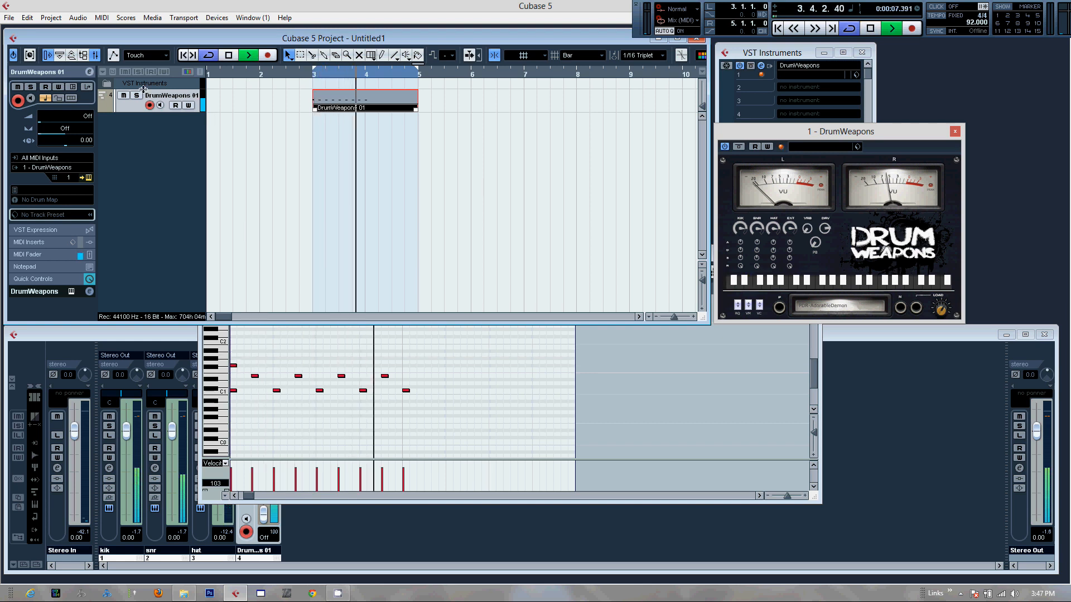
pyautogui.click(228, 55)
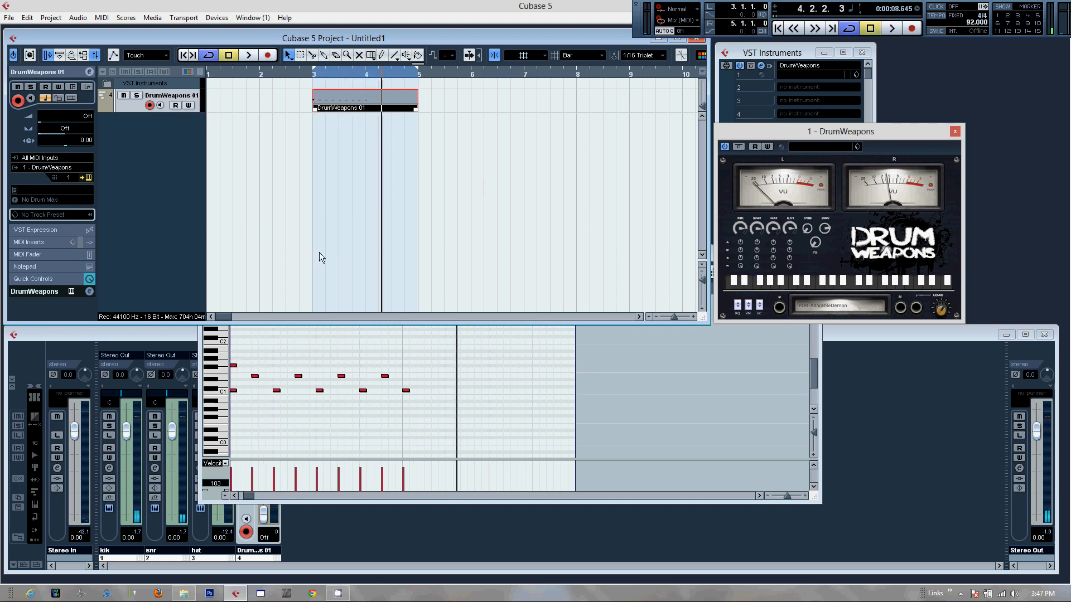
# Step: Erase the first snare note and the kick note on beat 2, and move the second snare note to beat 2 of bar 3
pyautogui.rightClick(254, 407)
pyautogui.click(272, 402)
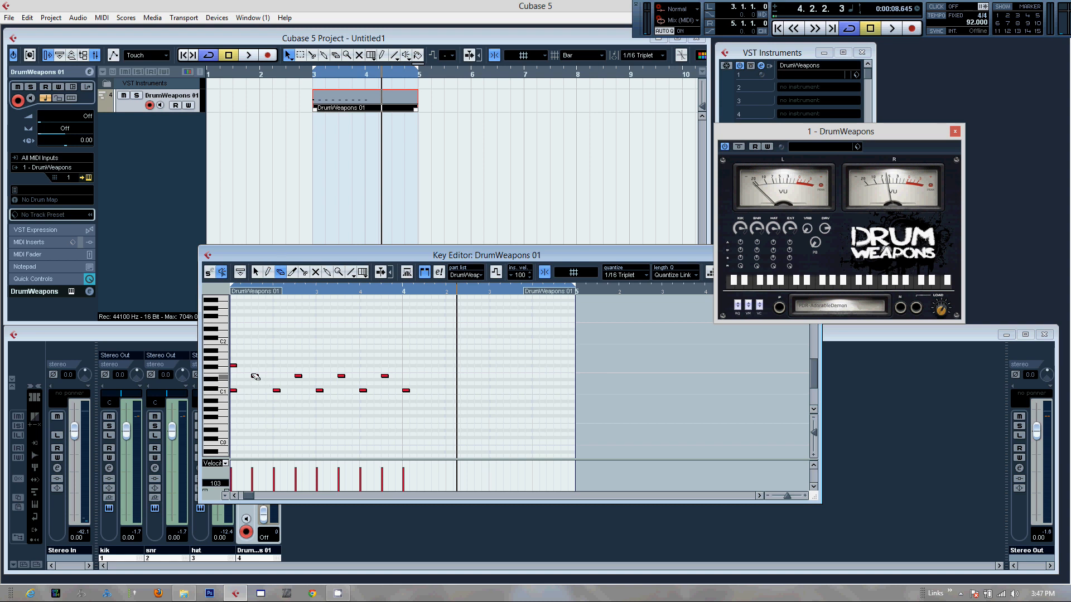
pyautogui.rightClick(277, 392)
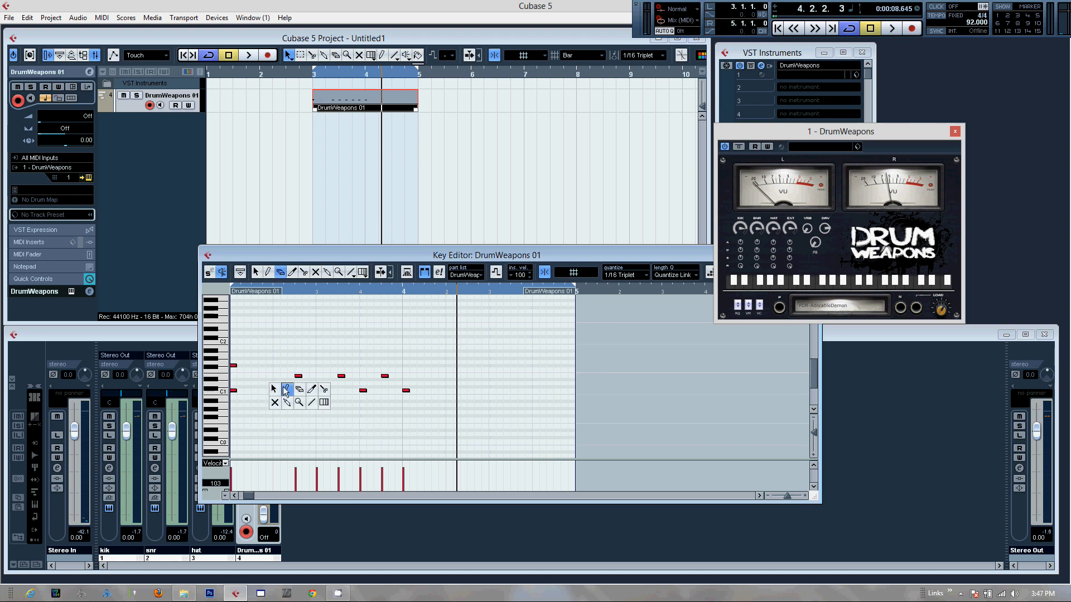
pyautogui.click(279, 390)
pyautogui.click(297, 376)
pyautogui.moveTo(299, 379); pyautogui.dragTo(277, 379)
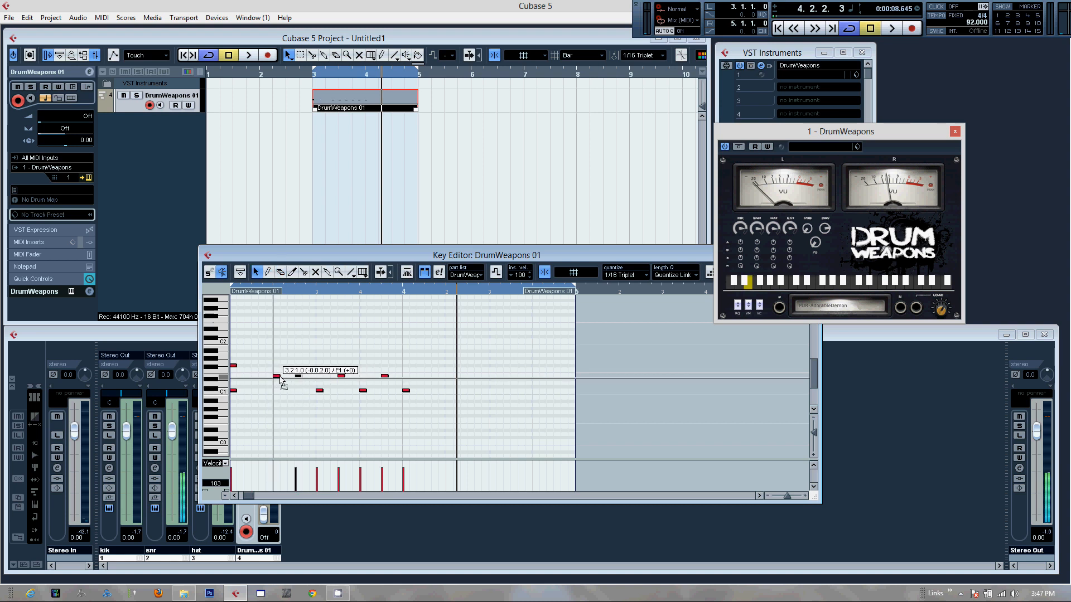
# Step: Erase the third snare note and the kick note on beat 4, and move the last snare note to beat 4 of bar 3
pyautogui.rightClick(337, 381)
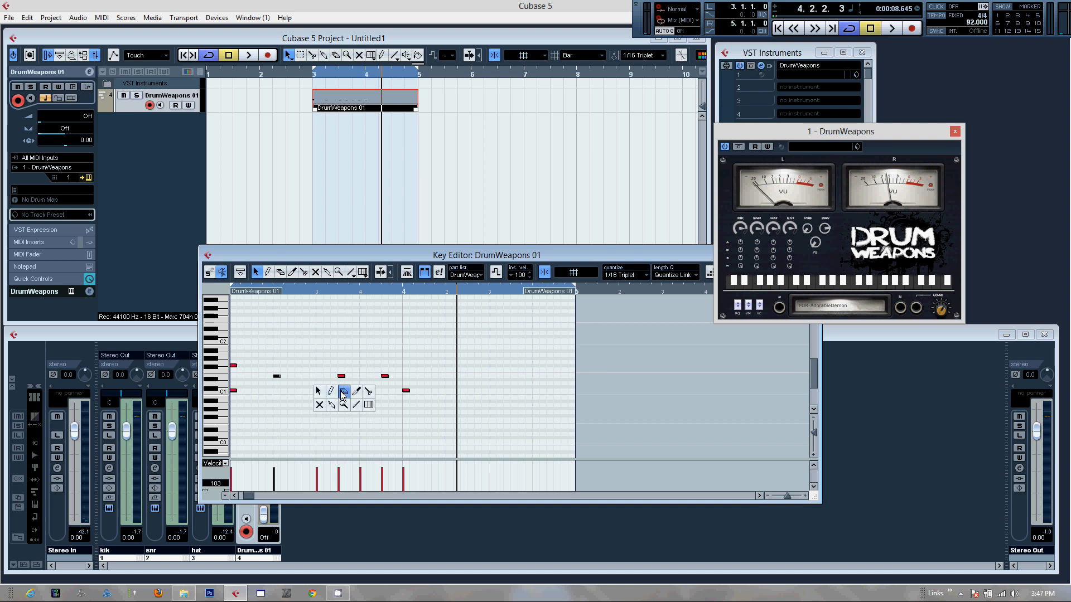
pyautogui.click(343, 386)
pyautogui.click(341, 377)
pyautogui.rightClick(371, 392)
pyautogui.click(372, 383)
pyautogui.moveTo(385, 380); pyautogui.dragTo(363, 379)
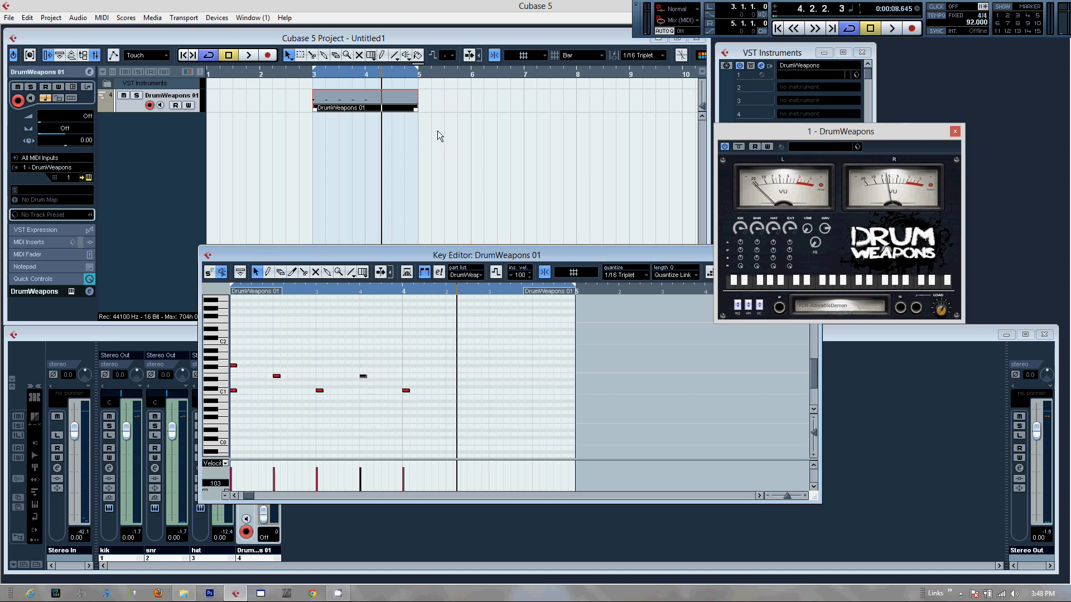
# Step: Shorten the loop range to end at bar 4 and erase the kick note at the start of bar 4
pyautogui.moveTo(420, 71); pyautogui.dragTo(365, 71)
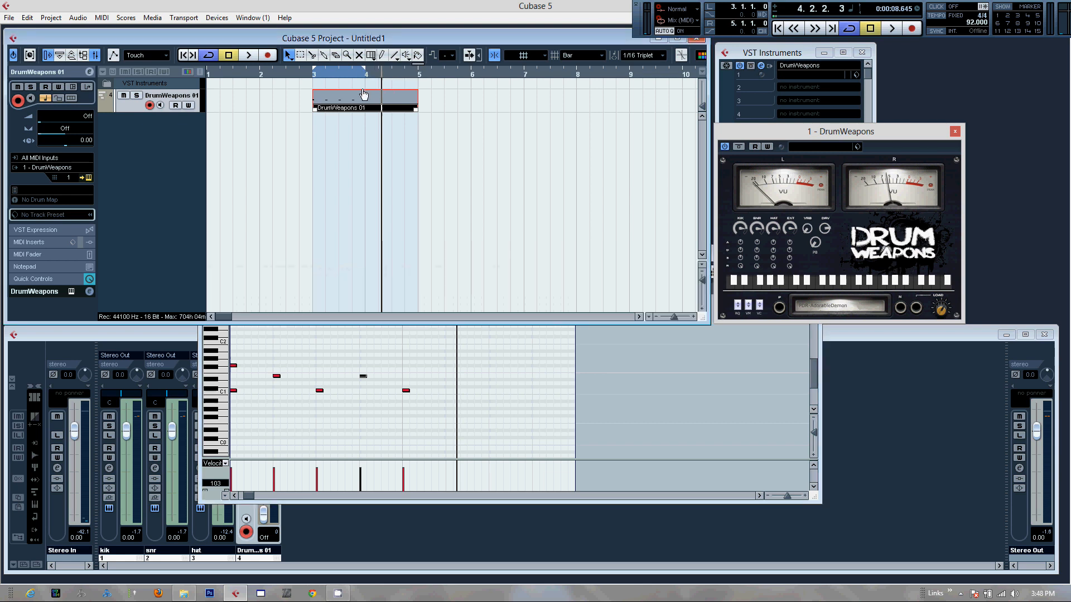
pyautogui.rightClick(441, 416)
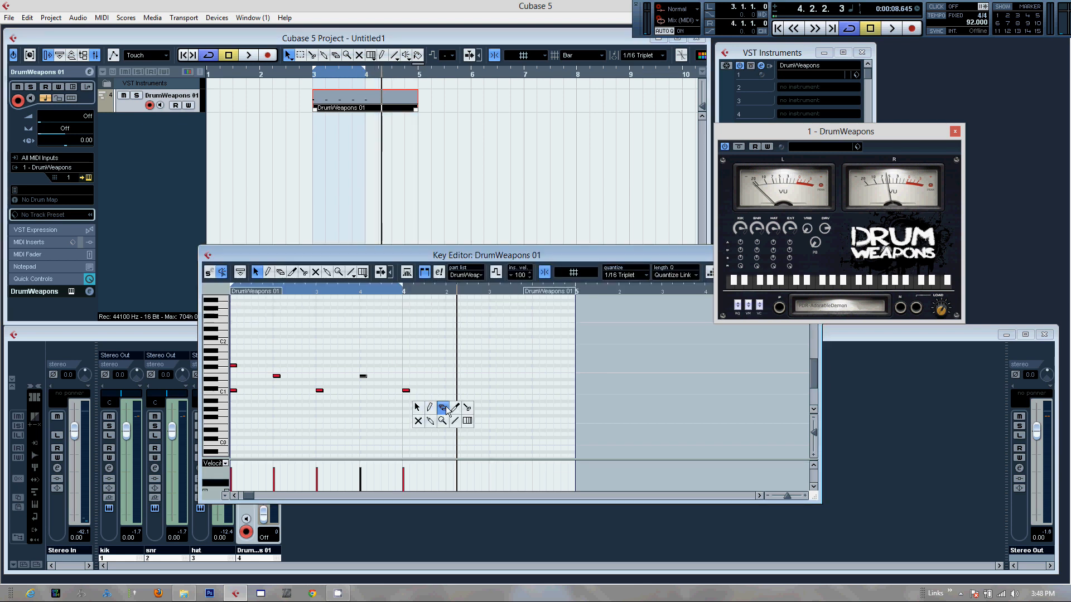
pyautogui.click(419, 401)
# Step: Draw a kick note on C1 halfway between beats 3 and 4 of bar 3
pyautogui.rightClick(343, 392)
pyautogui.click(355, 391)
pyautogui.click(342, 391)
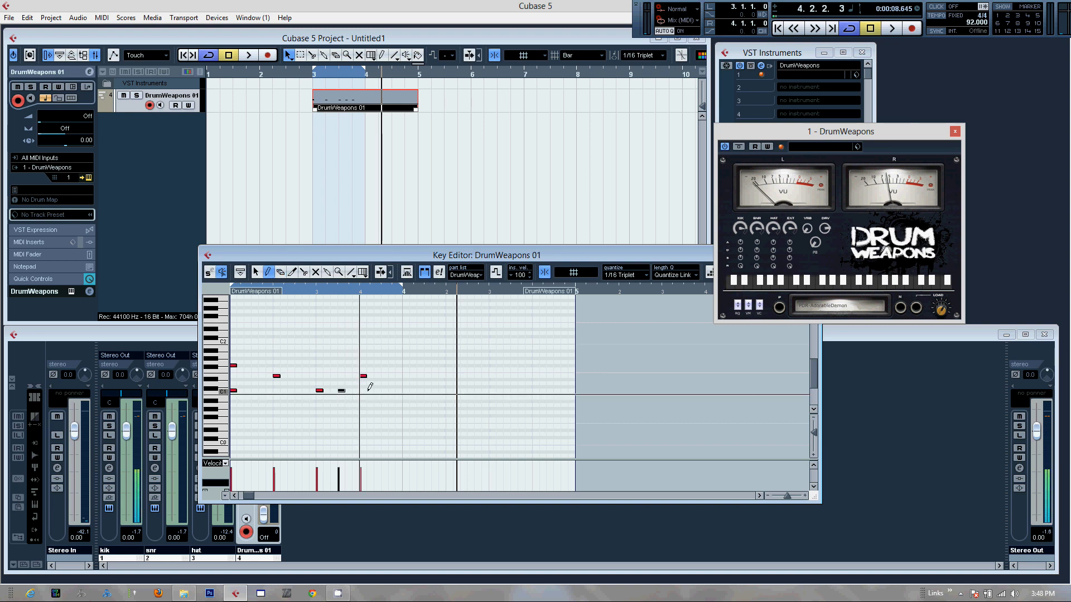
# Step: Draw evenly spaced hat notes on the existing hat row, three per beat, through the end of bar 3
pyautogui.click(250, 367)
pyautogui.rightClick(250, 368)
pyautogui.click(273, 370)
pyautogui.rightClick(252, 369)
pyautogui.click(254, 365)
pyautogui.click(263, 365)
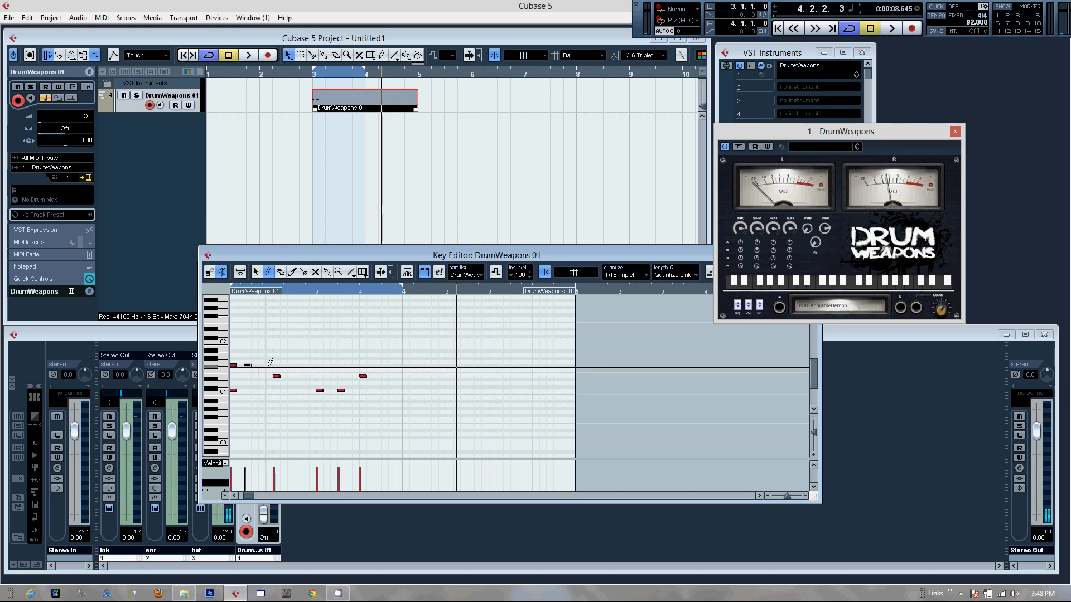
pyautogui.click(277, 366)
pyautogui.click(291, 365)
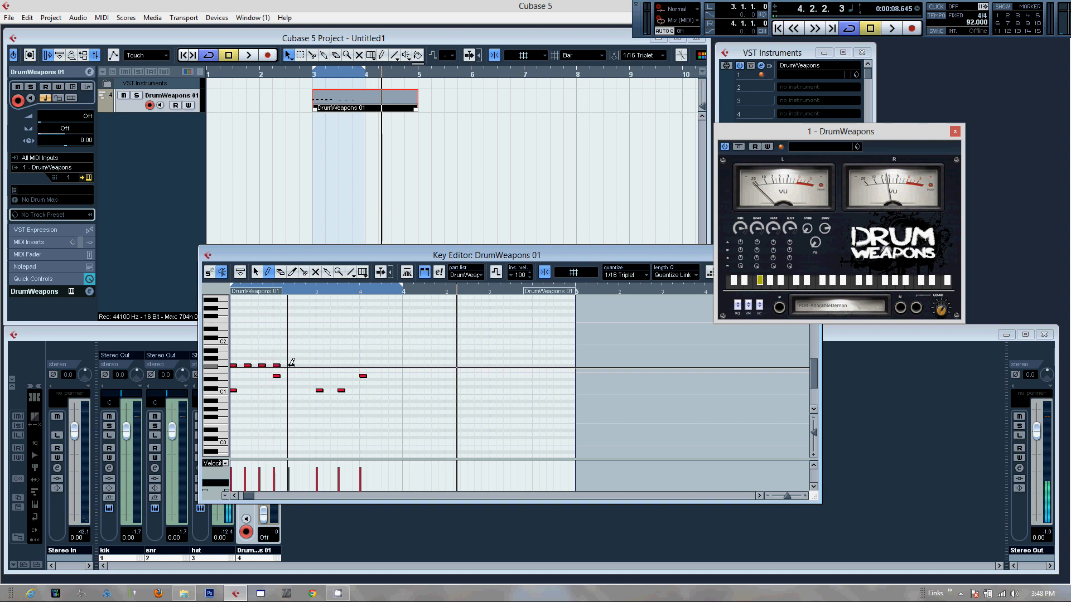
pyautogui.click(305, 365)
pyautogui.click(320, 365)
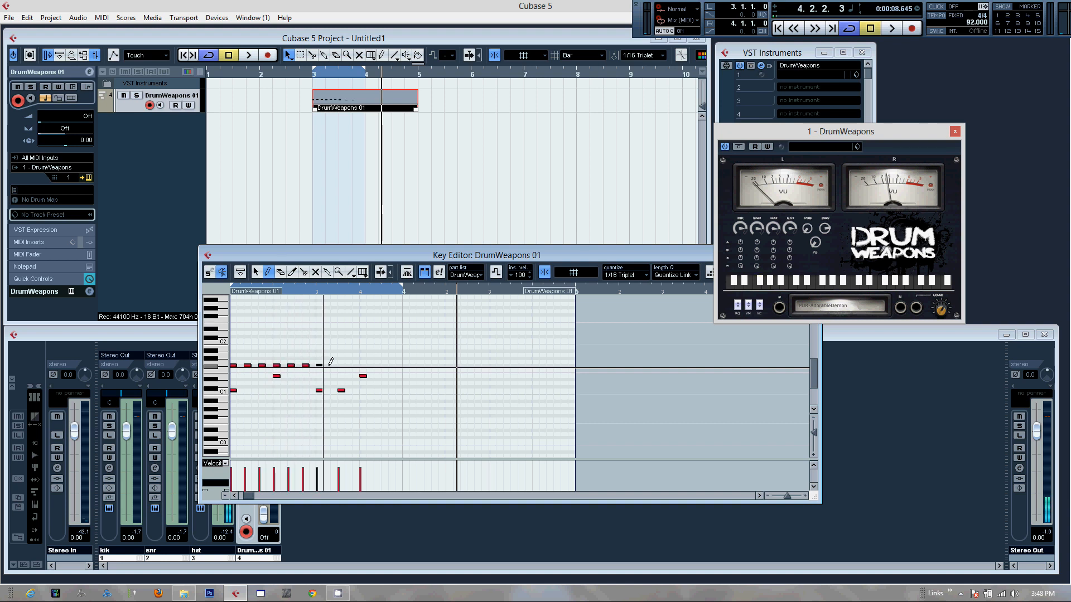
pyautogui.click(335, 365)
pyautogui.click(349, 365)
pyautogui.click(363, 365)
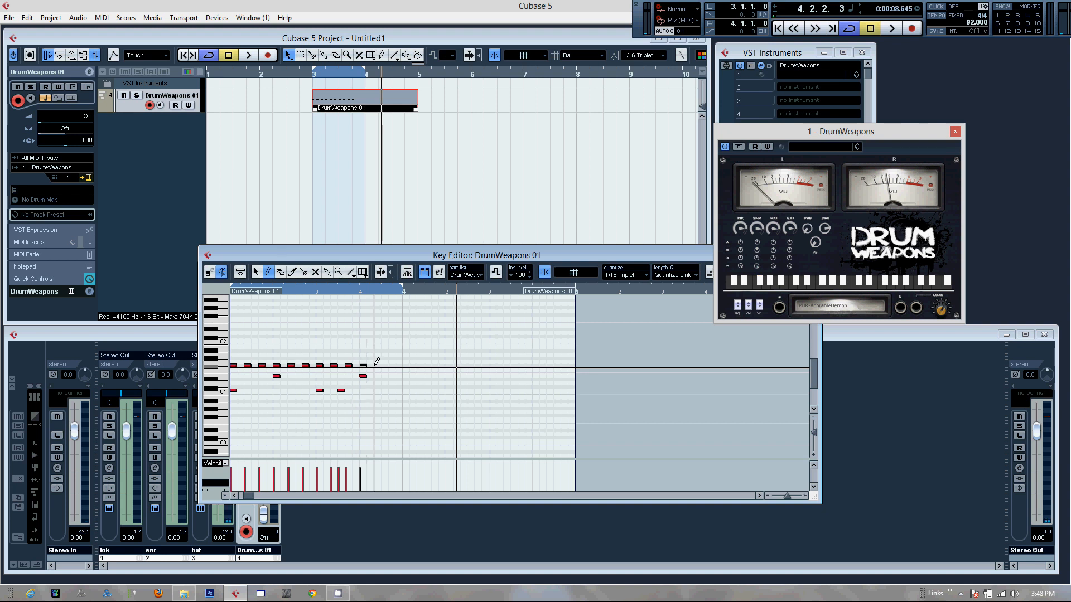
pyautogui.click(378, 365)
pyautogui.click(392, 366)
# Step: Move the kick note after beat 3 slightly earlier to line up with the hat note, and raise that hat note to a higher row
pyautogui.rightClick(342, 372)
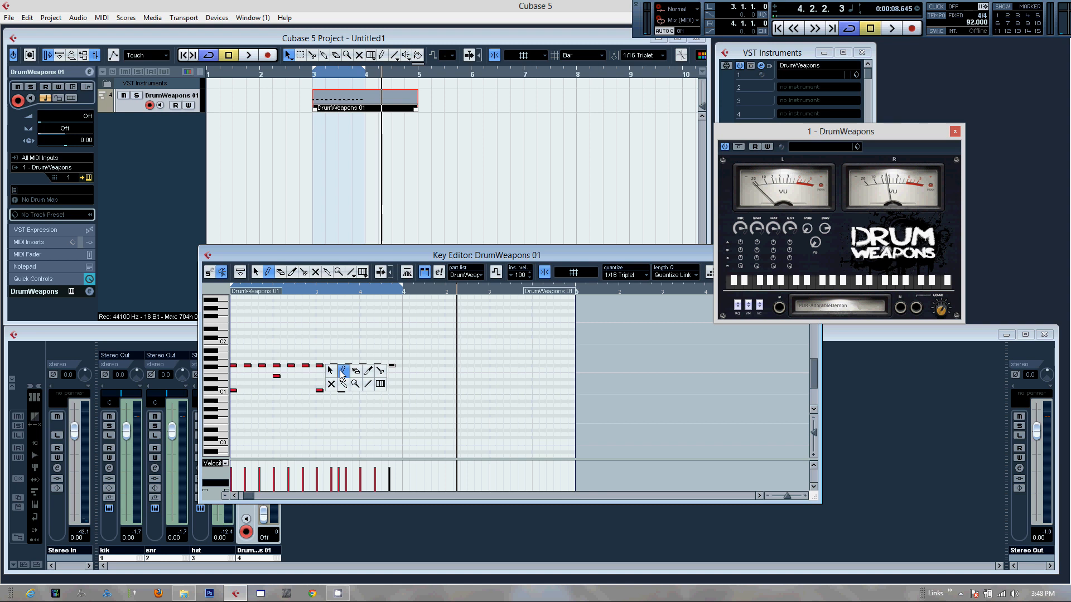
pyautogui.click(329, 371)
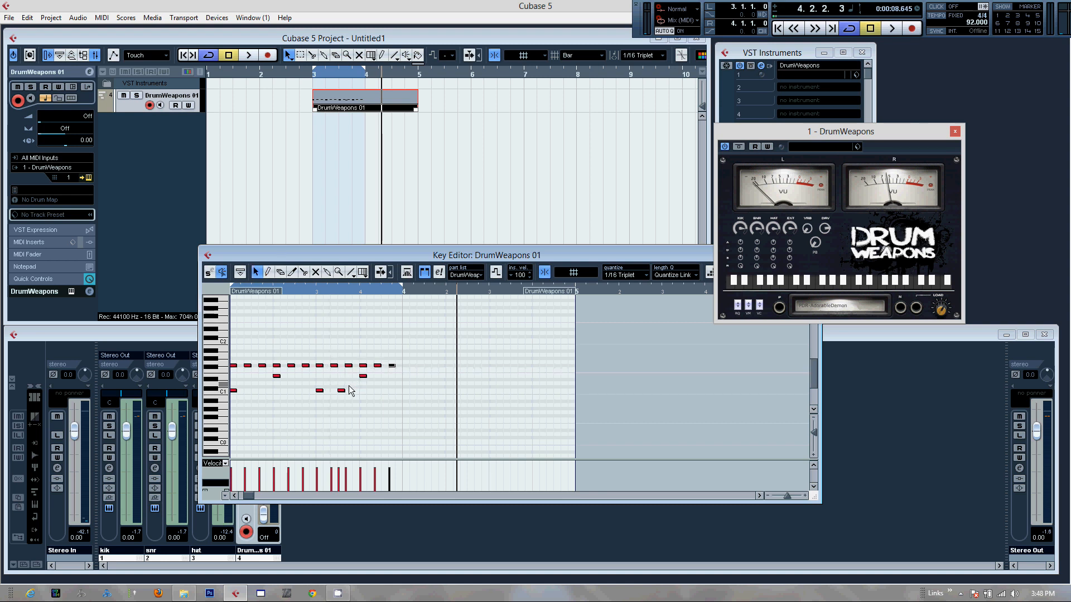
pyautogui.click(340, 391)
pyautogui.moveTo(340, 390); pyautogui.dragTo(334, 352)
# Step: Draw two more kick notes on C1, one just before beat 3 and one just before bar 4
pyautogui.rightClick(320, 384)
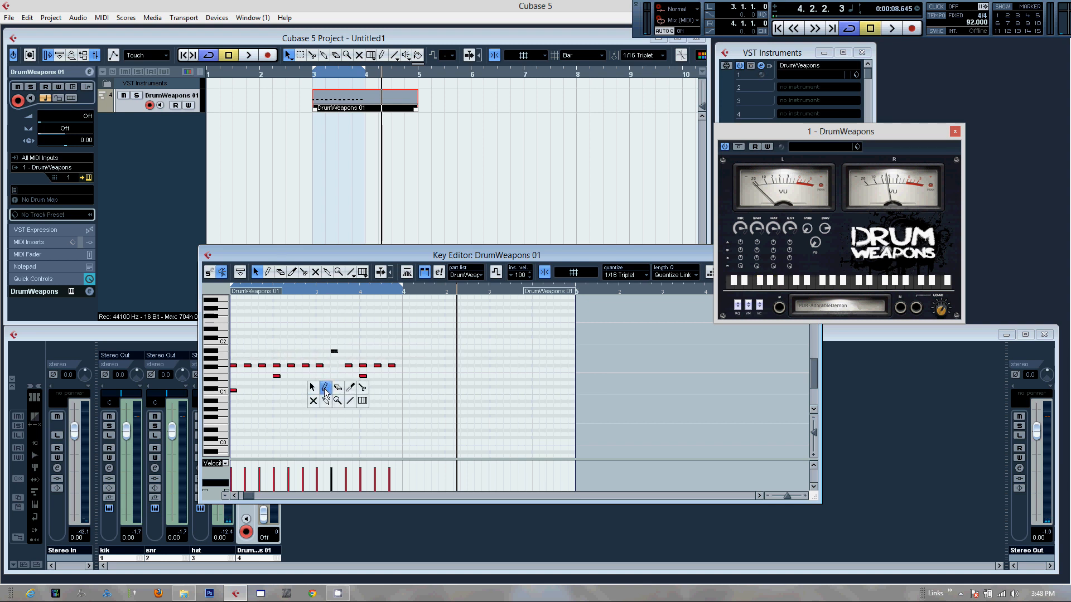
pyautogui.click(317, 383)
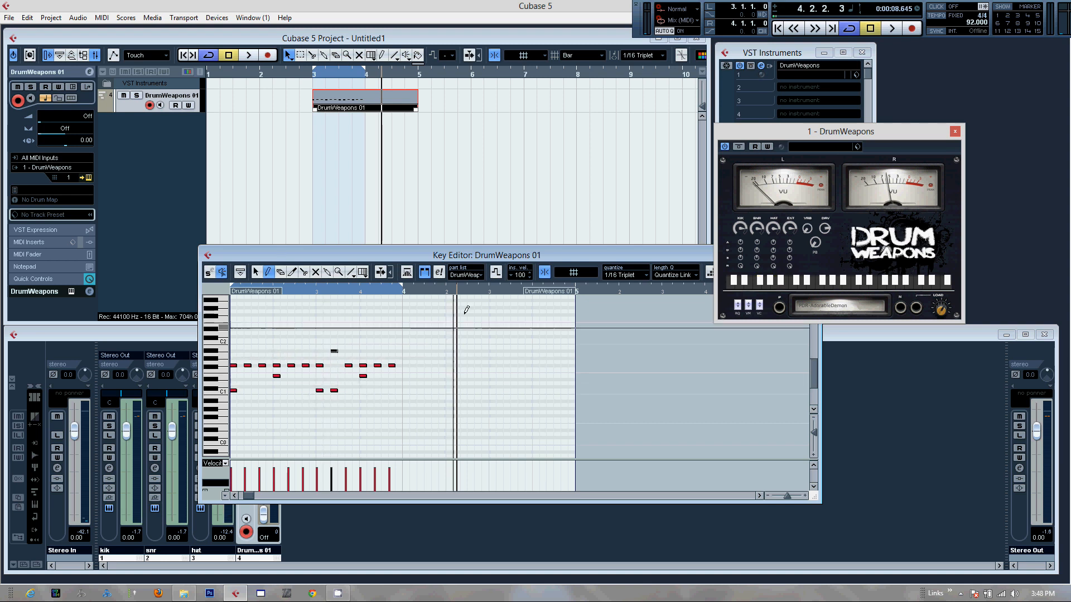
pyautogui.click(313, 390)
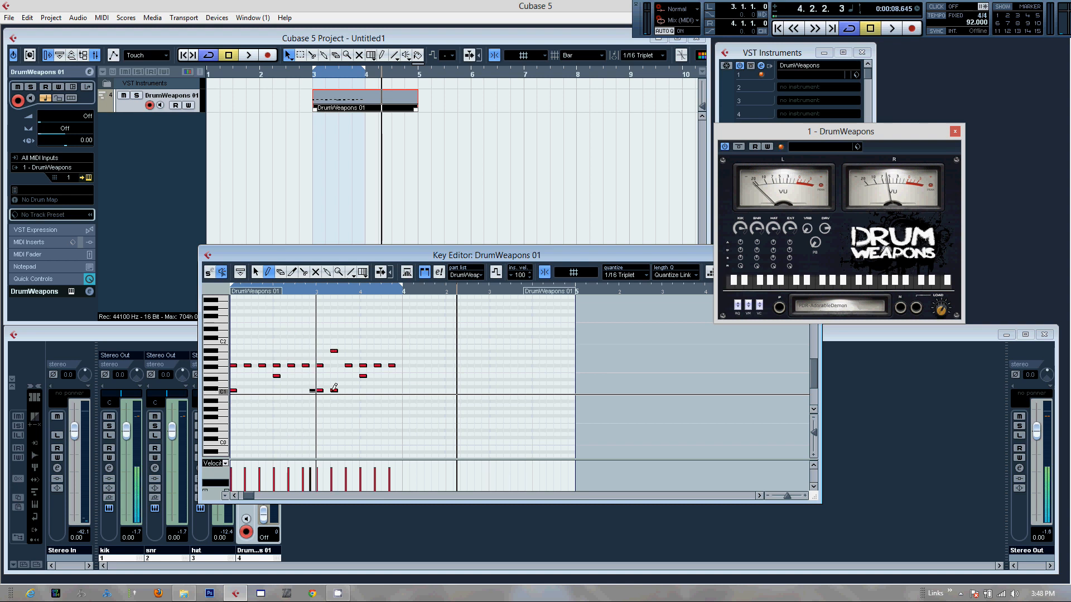
pyautogui.click(398, 390)
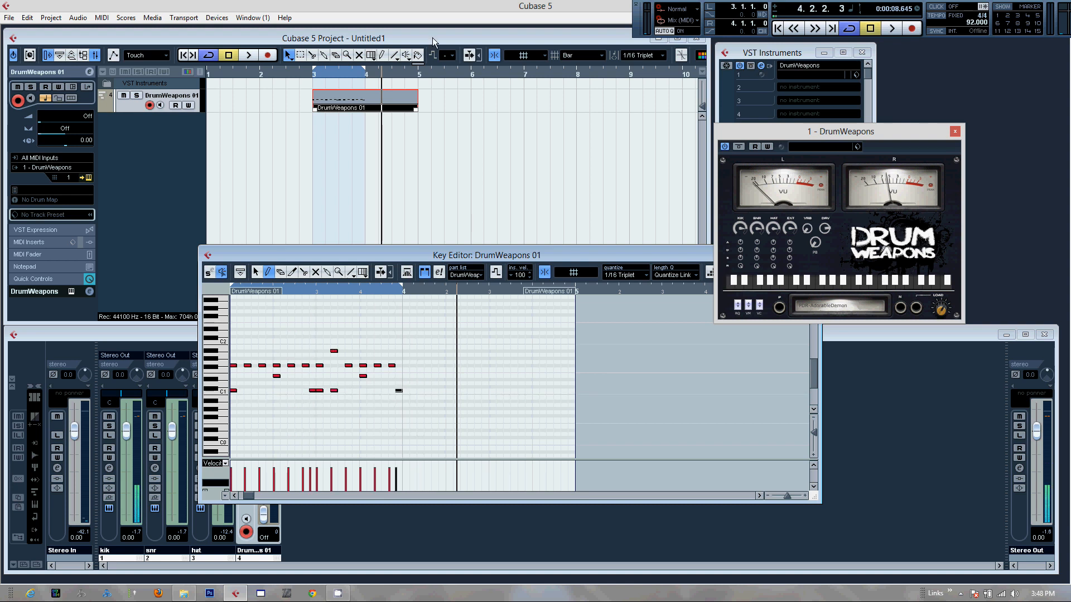
# Step: Play the looped drum pattern from the start of bar 3, then stop playback
pyautogui.click(312, 74)
pyautogui.click(243, 54)
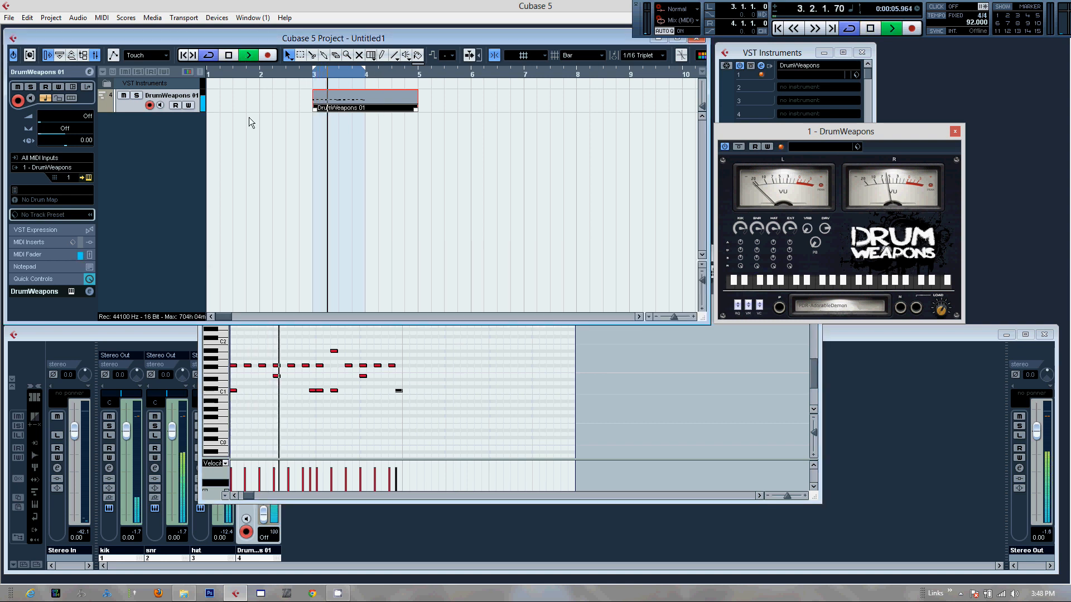
pyautogui.rightClick(335, 212)
pyautogui.click(338, 205)
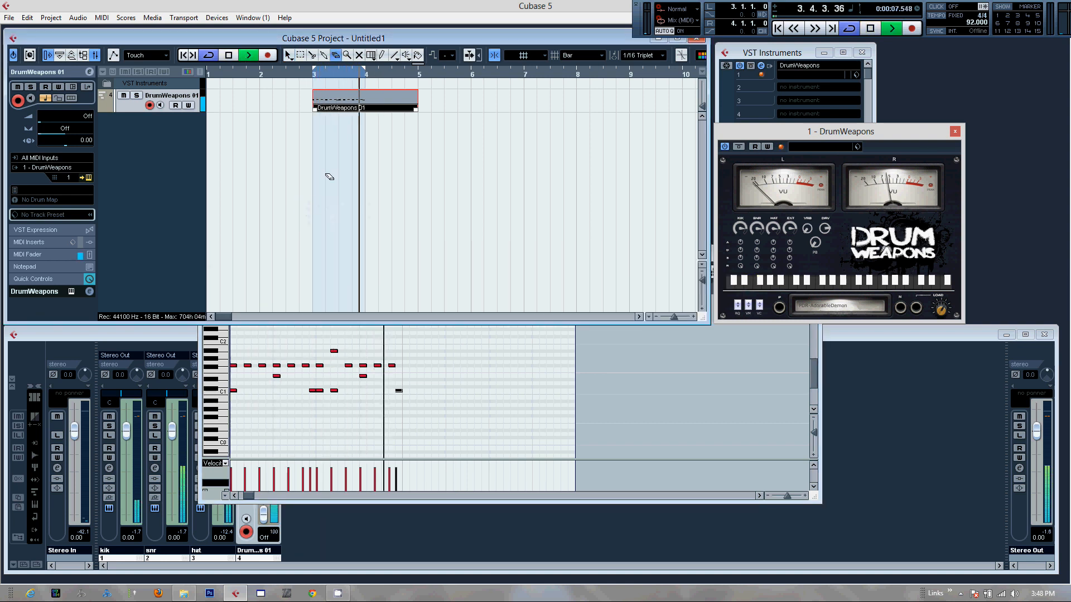
pyautogui.click(228, 55)
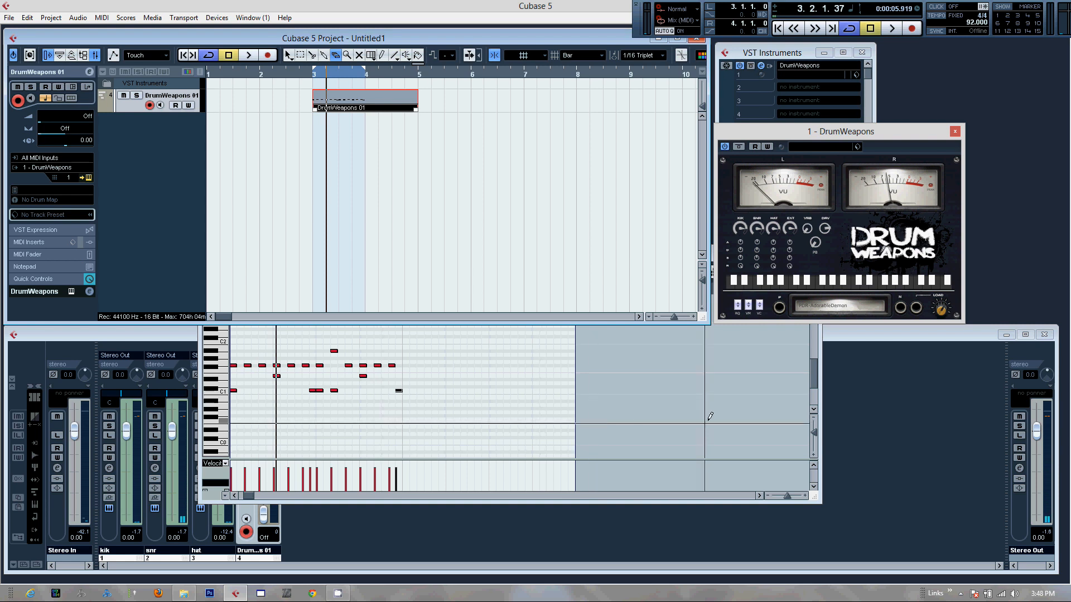
# Step: Enlarge the Key Editor window and set its quantize value to 1/16
pyautogui.moveTo(815, 501); pyautogui.dragTo(906, 539)
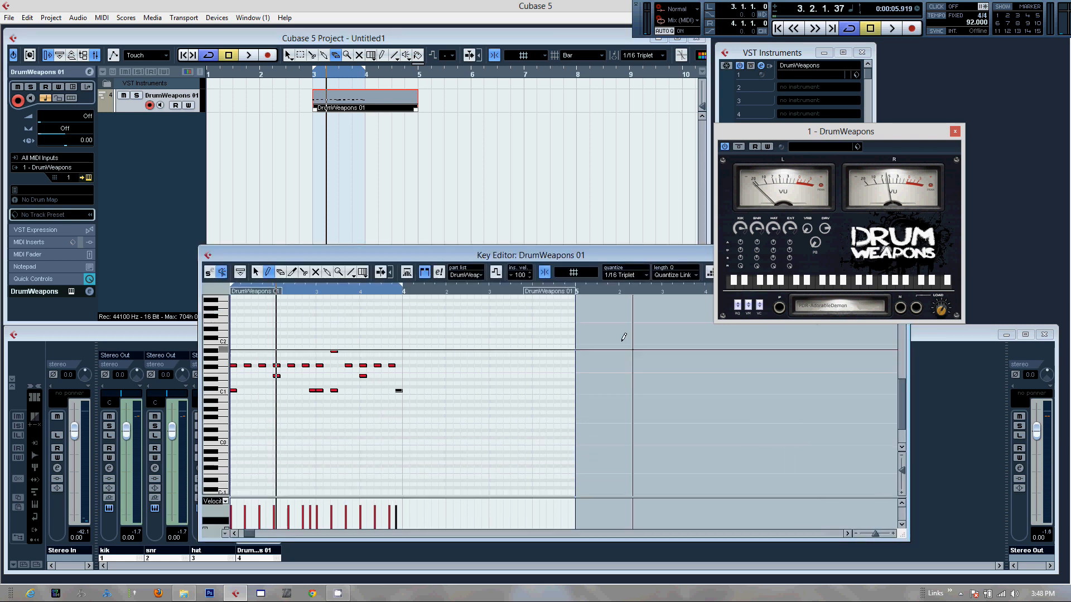
pyautogui.rightClick(326, 406)
pyautogui.click(348, 402)
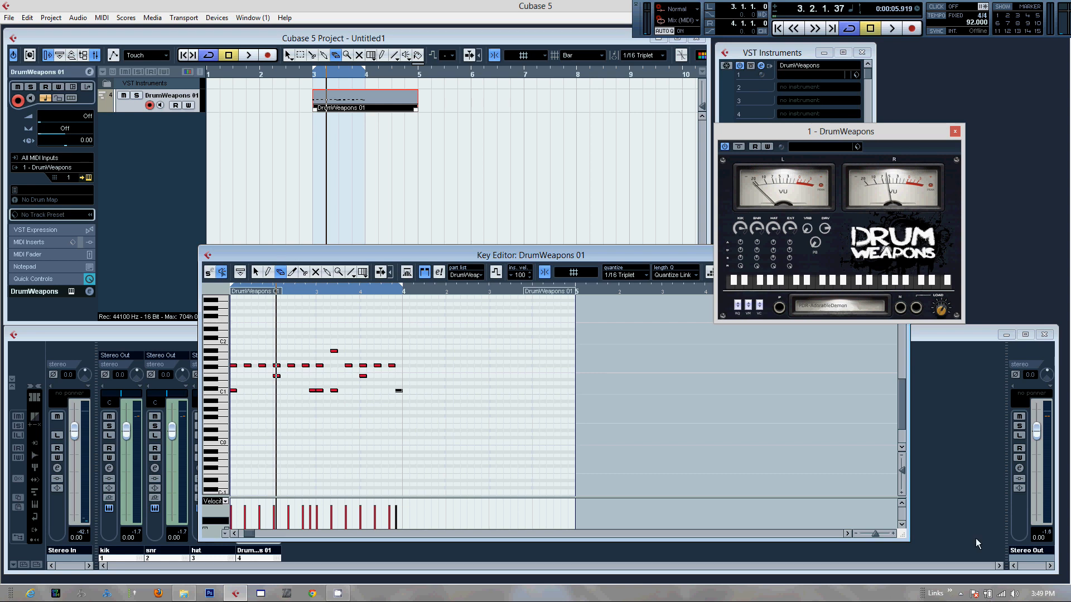
pyautogui.click(892, 535)
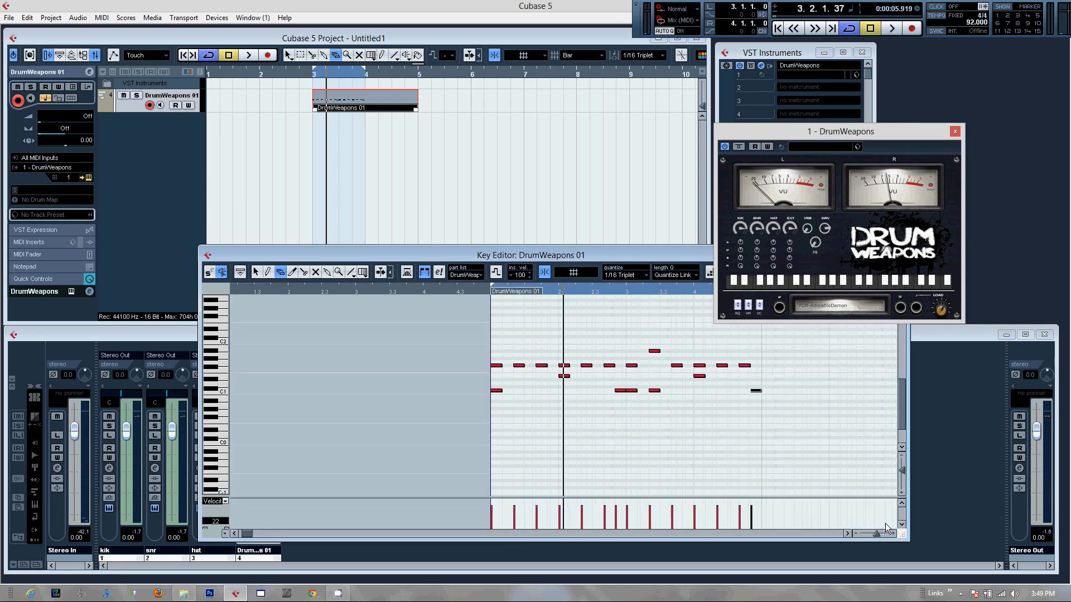
pyautogui.click(640, 275)
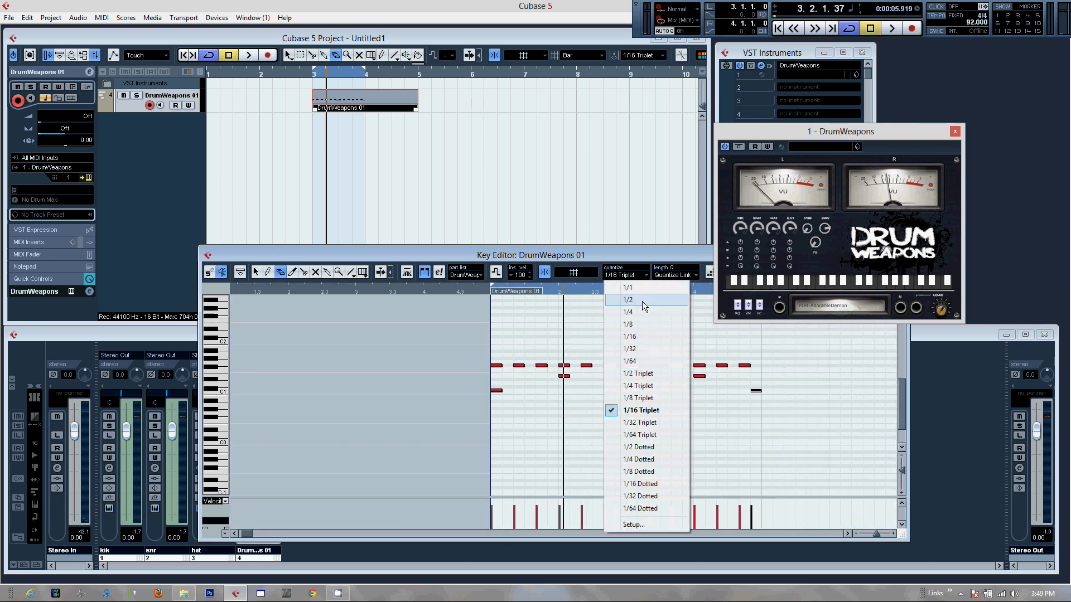
pyautogui.click(629, 337)
# Step: Try to move the second hat note slightly later on the 1/16 grid
pyautogui.rightClick(549, 371)
pyautogui.click(553, 377)
pyautogui.click(519, 367)
pyautogui.moveTo(518, 366); pyautogui.dragTo(530, 366)
# Step: Erase every hat note after the first one in bar 3, including the raised one, and switch back to drawing notes
pyautogui.rightClick(558, 370)
pyautogui.click(582, 365)
pyautogui.moveTo(536, 355); pyautogui.dragTo(823, 370)
pyautogui.rightClick(595, 350)
pyautogui.click(608, 351)
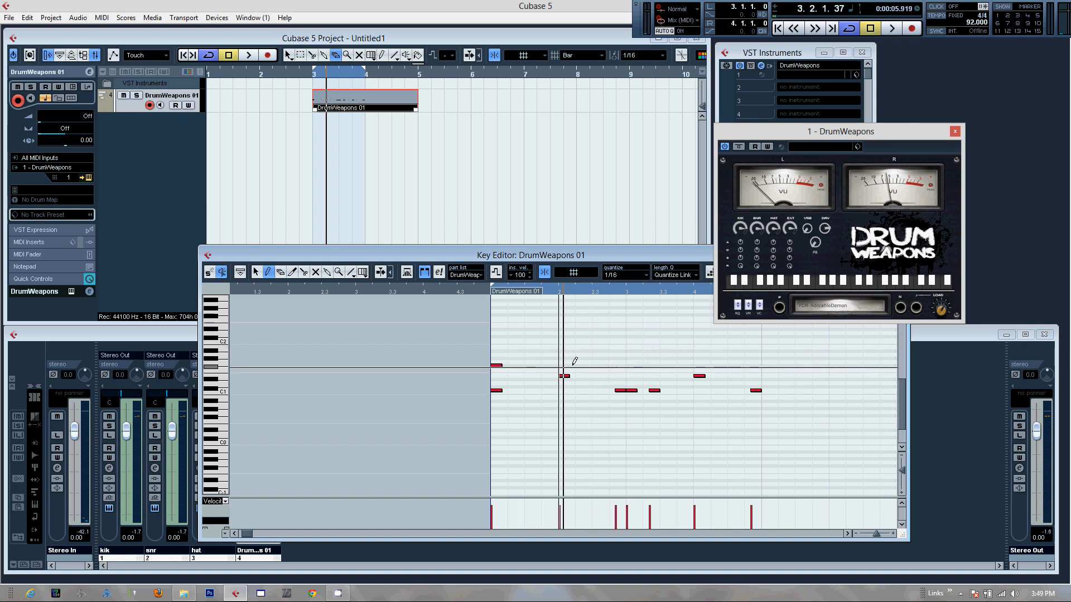
# Step: Draw hat notes at eighth-note intervals across the rest of bar 3, on the same pitch as the first hat
pyautogui.click(531, 365)
pyautogui.click(563, 366)
pyautogui.click(583, 365)
pyautogui.press('1')
pyautogui.moveTo(584, 370); pyautogui.dragTo(602, 370)
pyautogui.rightClick(627, 372)
pyautogui.click(642, 367)
pyautogui.click(634, 365)
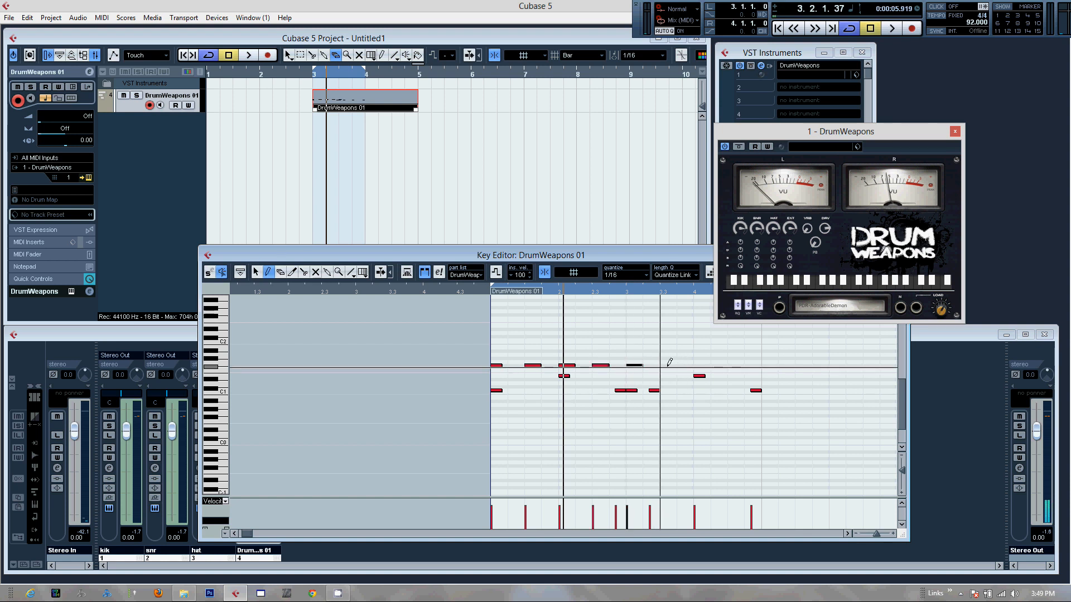
pyautogui.click(666, 365)
pyautogui.click(699, 365)
pyautogui.click(734, 366)
# Step: Raise the sixth hat note to the higher hat pitch and shift the nearby kick note slightly later to line up with it
pyautogui.rightClick(672, 366)
pyautogui.click(670, 366)
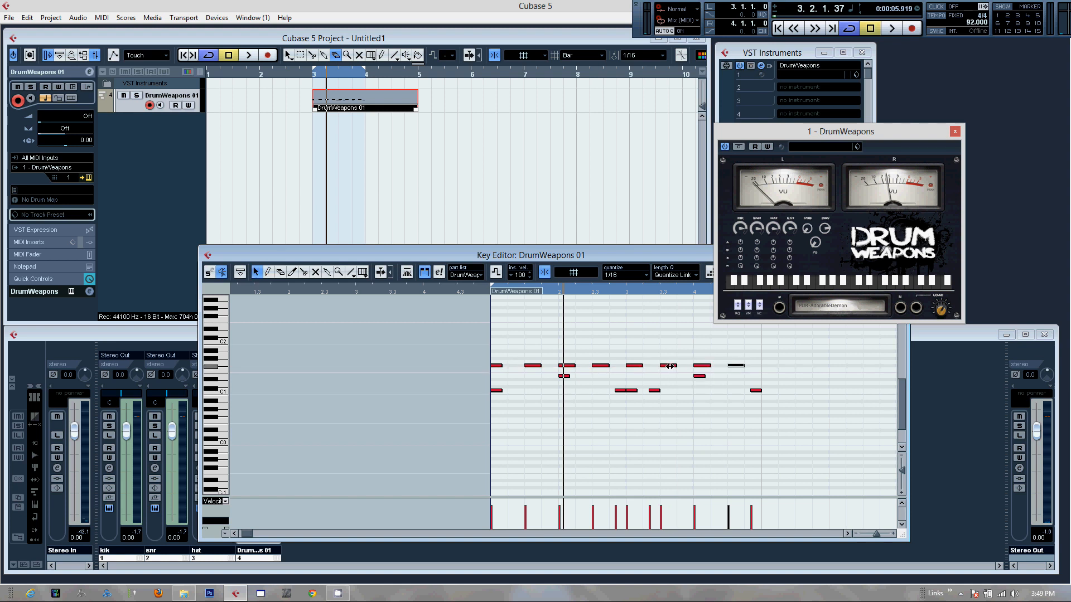
pyautogui.moveTo(665, 365); pyautogui.dragTo(669, 351)
pyautogui.moveTo(656, 392); pyautogui.dragTo(668, 392)
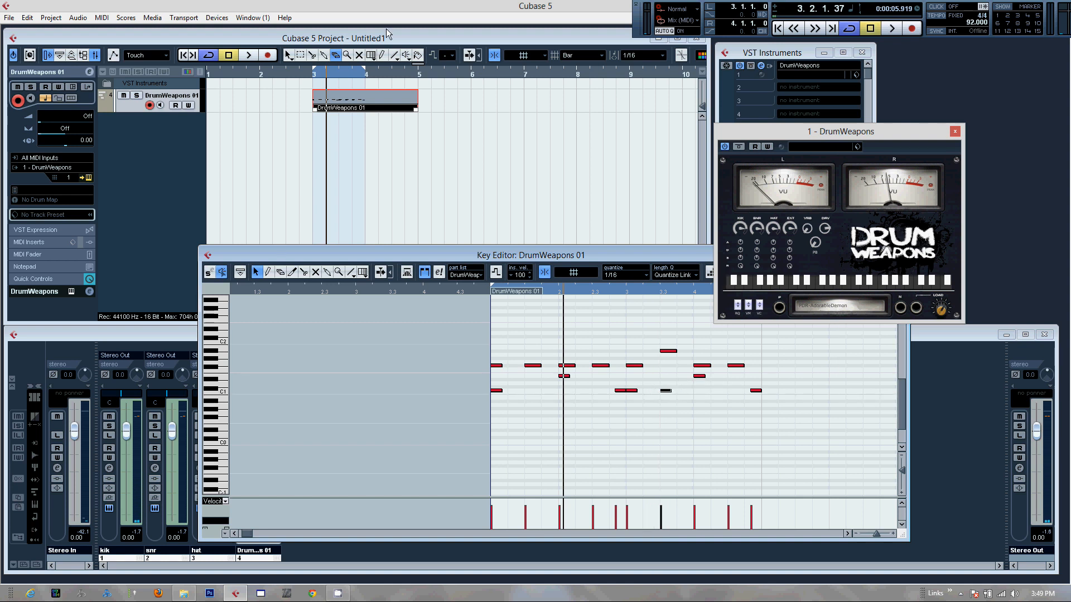
# Step: Trim the DrumWeapons part to end at bar 4 while the loop plays, and close the Key Editor
pyautogui.click(249, 58)
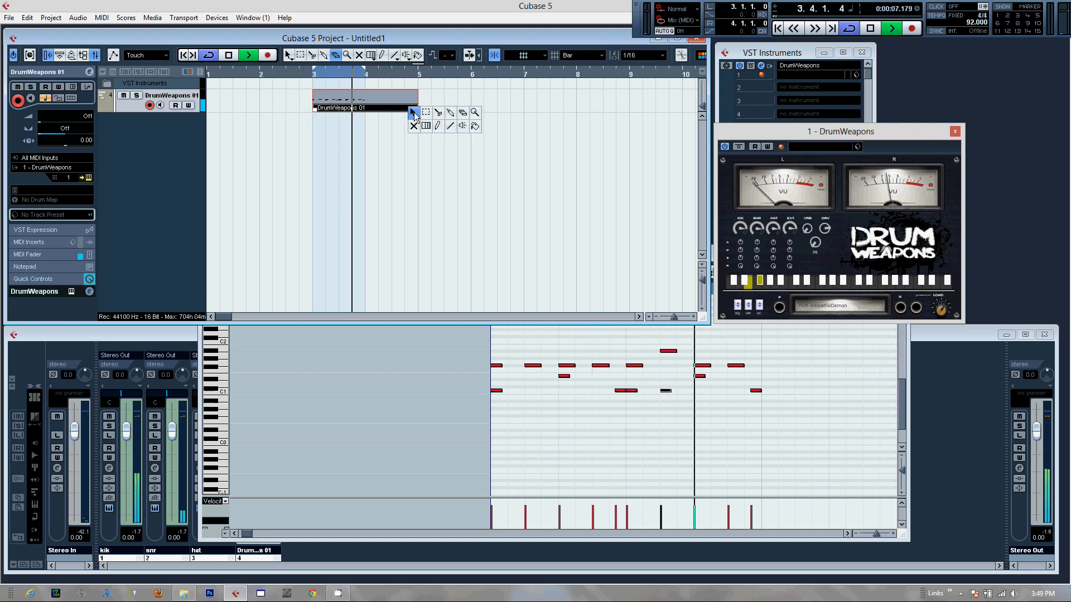
pyautogui.moveTo(416, 110); pyautogui.dragTo(376, 112)
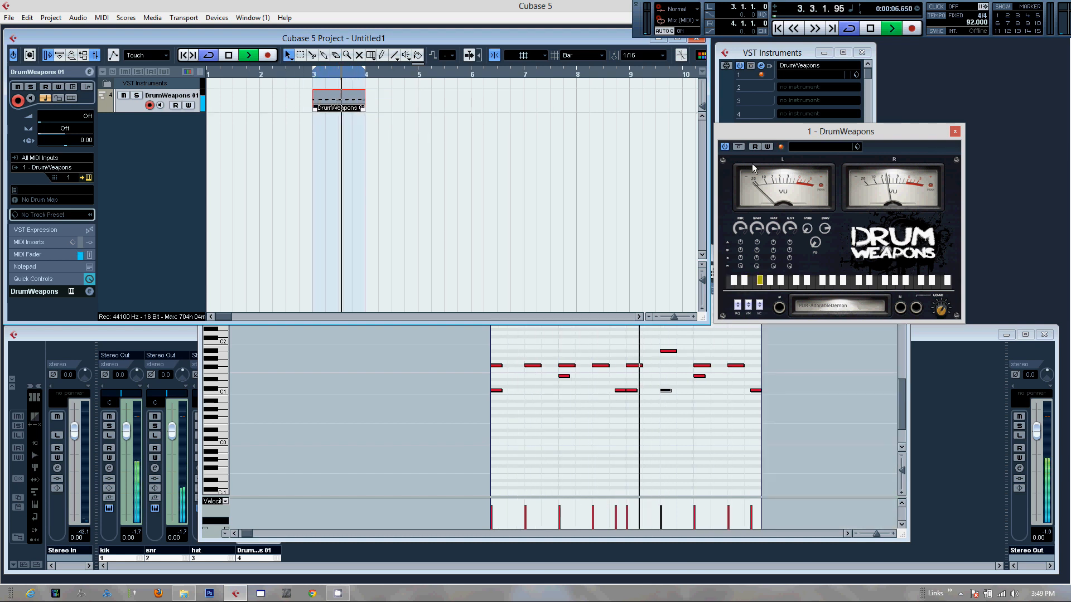
pyautogui.moveTo(817, 131); pyautogui.dragTo(641, 137)
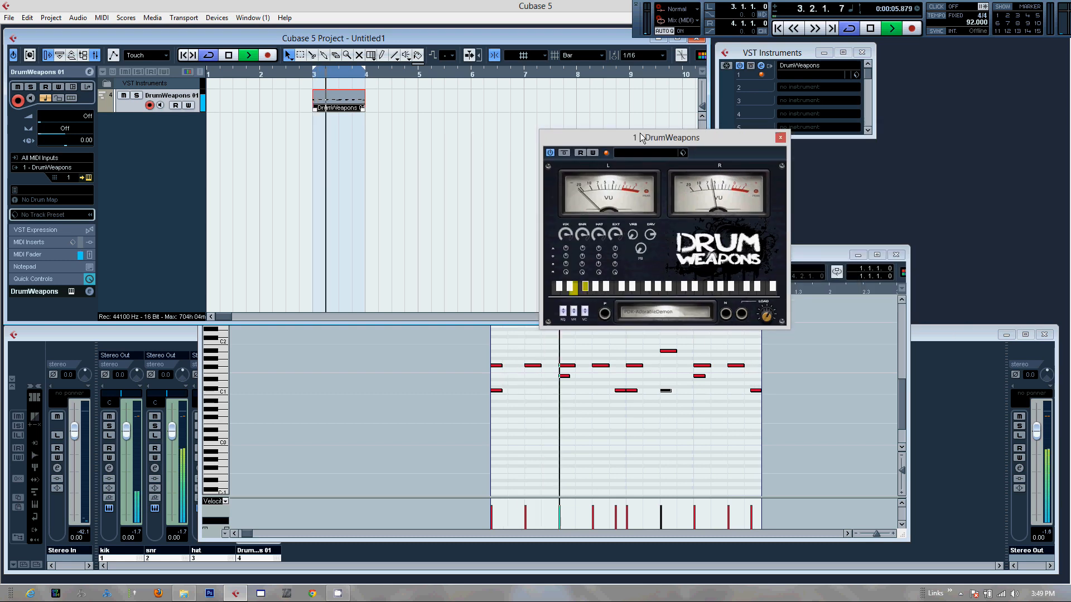
pyautogui.click(821, 256)
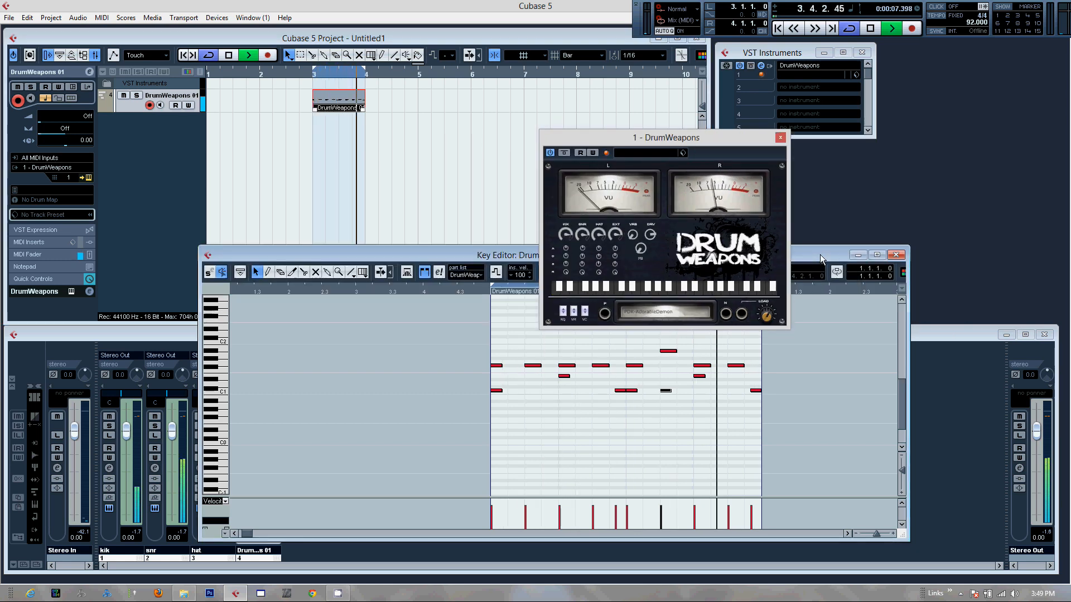
pyautogui.click(896, 255)
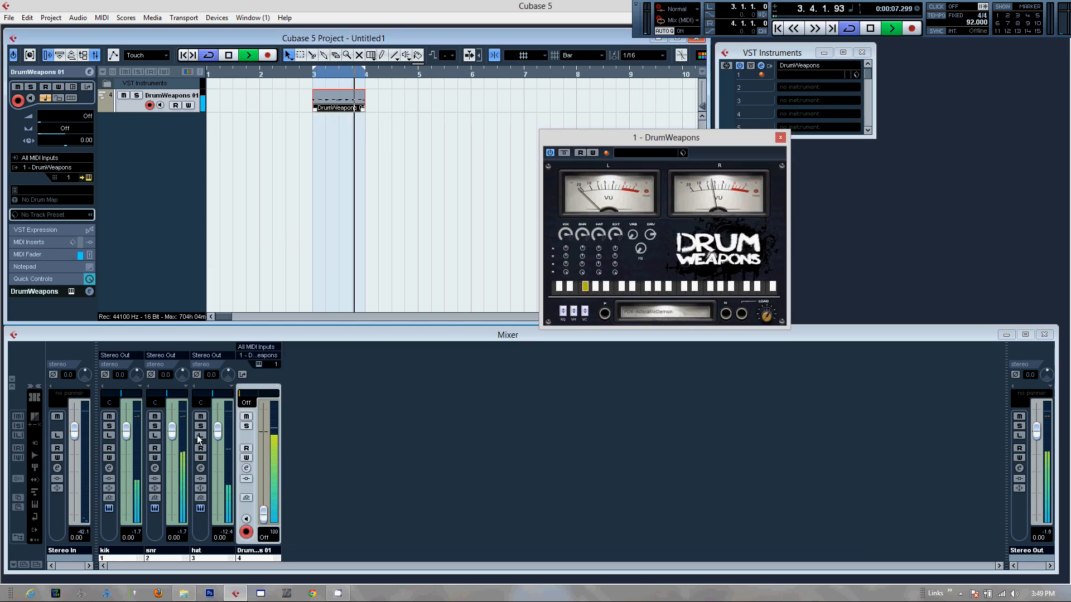
# Step: Add one stereo group channel track to the mixer
pyautogui.rightClick(356, 433)
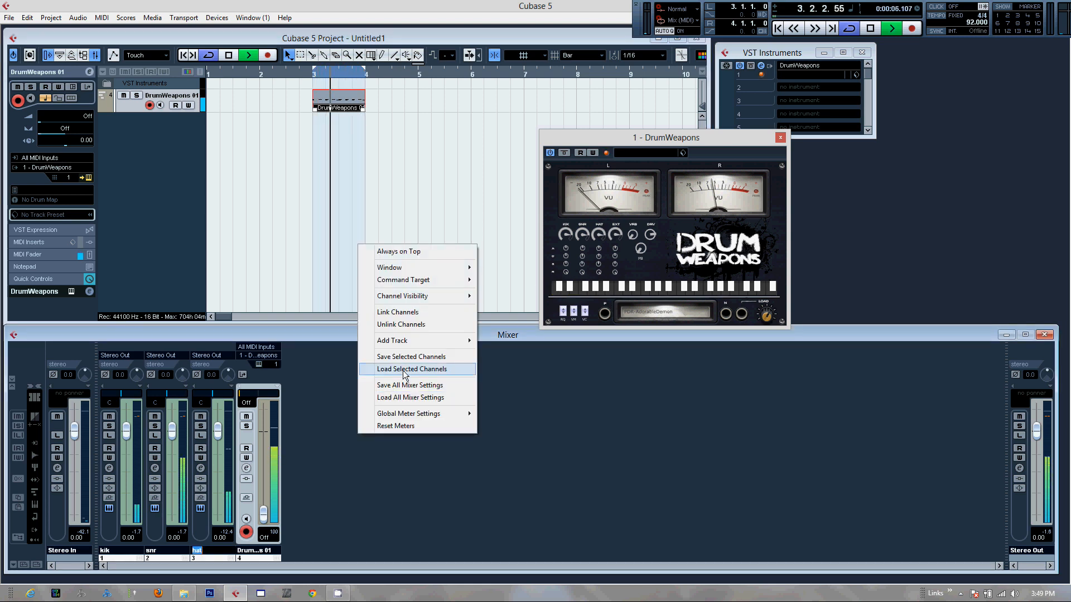
pyautogui.moveTo(428, 345)
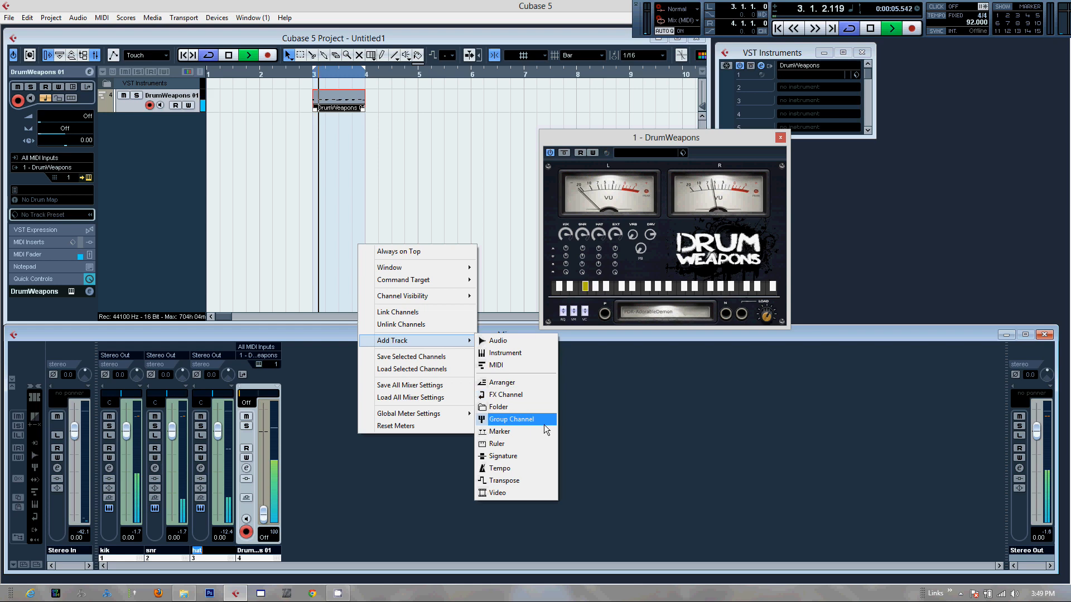
pyautogui.click(509, 420)
pyautogui.click(355, 228)
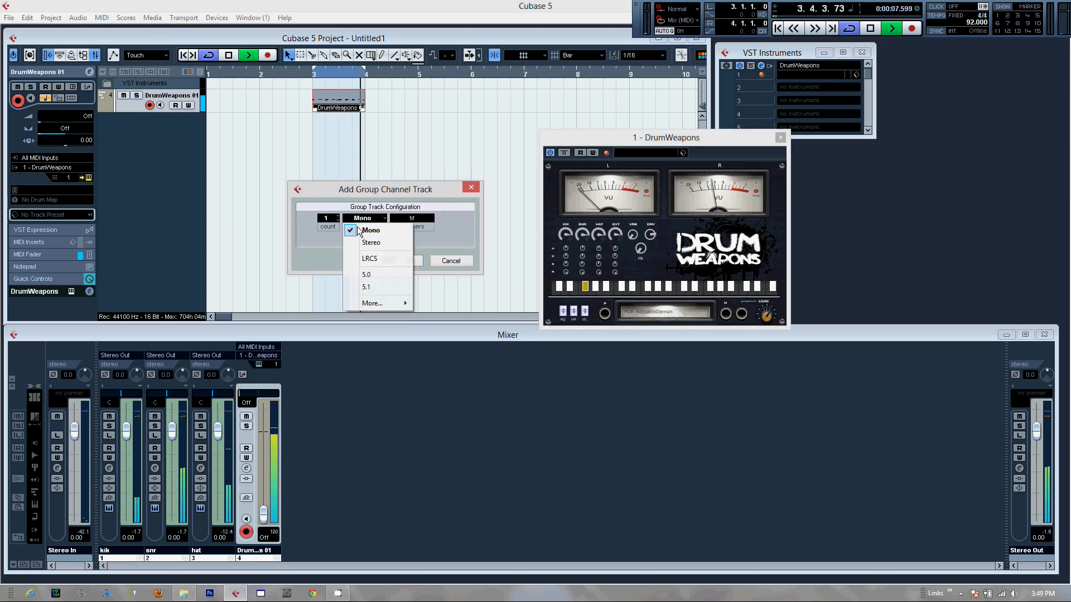
pyautogui.click(367, 247)
pyautogui.click(401, 261)
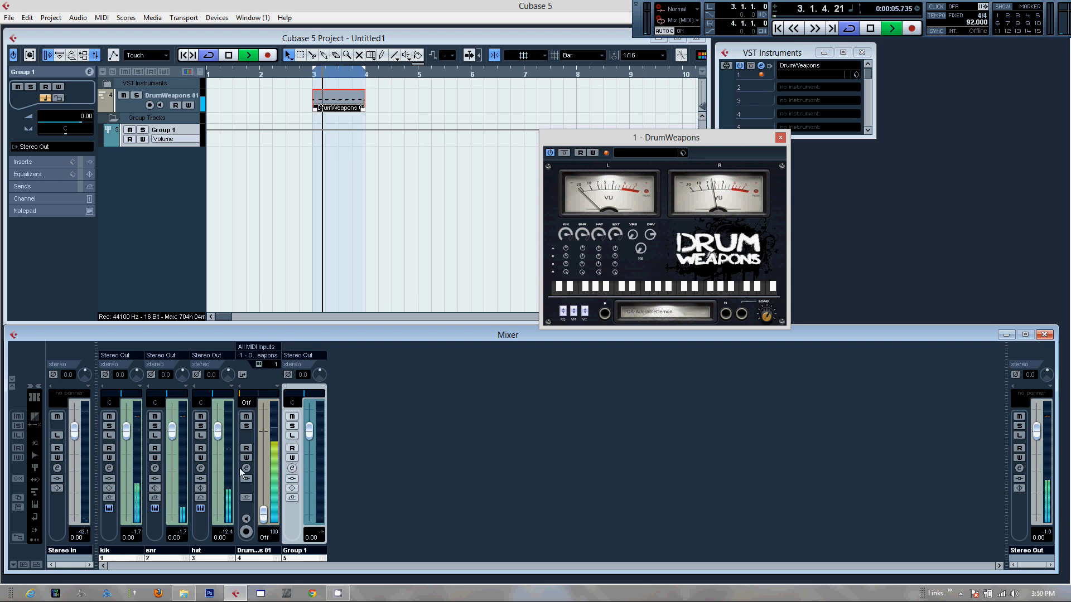
# Step: Route the outputs of the kik, snr and hat channels to Group 1
pyautogui.click(117, 357)
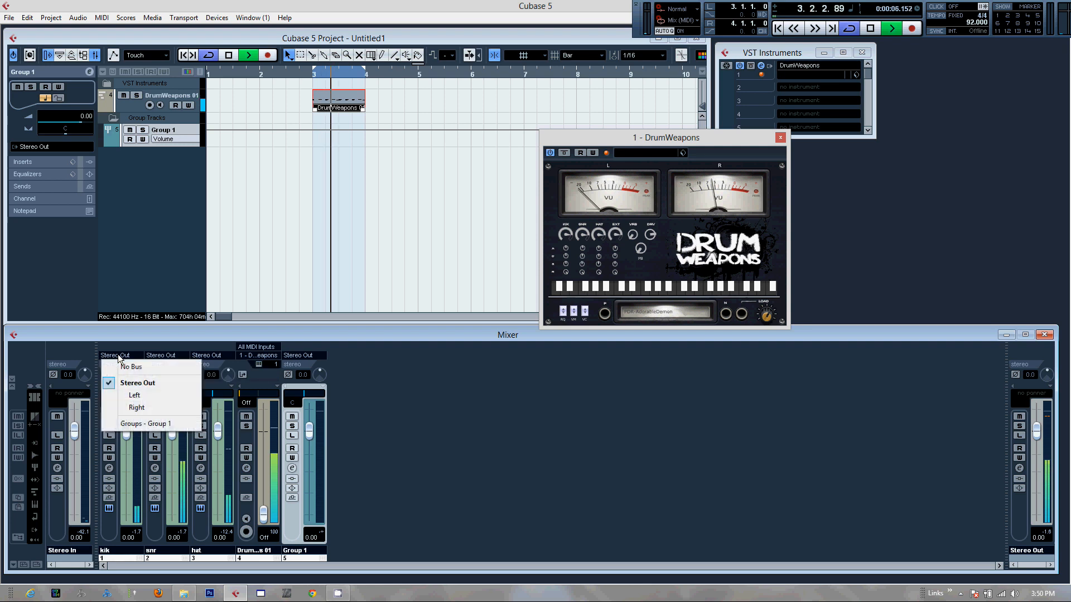
pyautogui.click(149, 424)
pyautogui.click(172, 359)
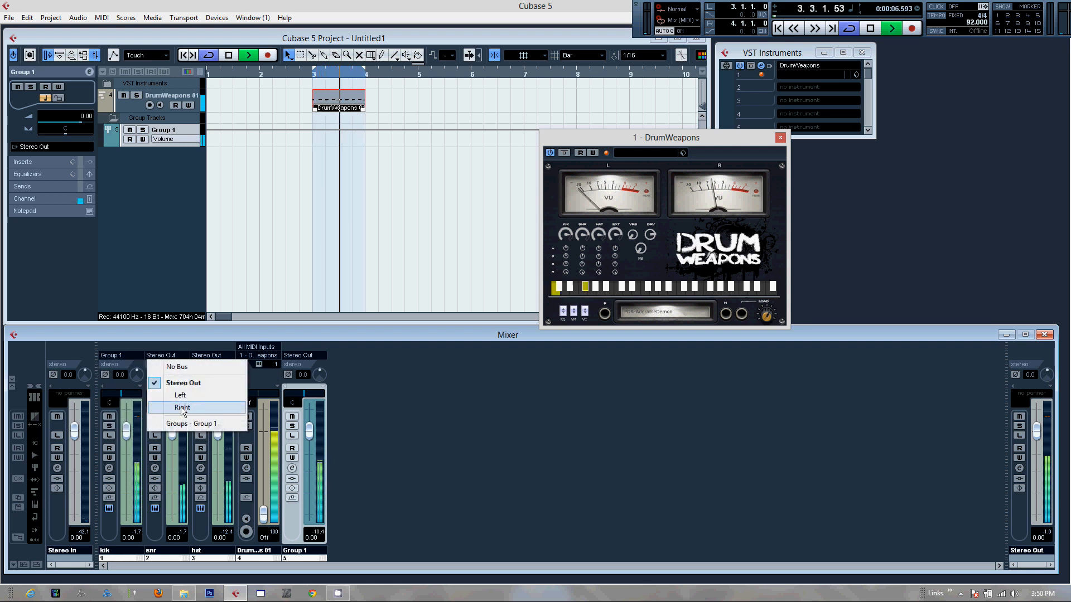
pyautogui.click(192, 425)
pyautogui.click(213, 358)
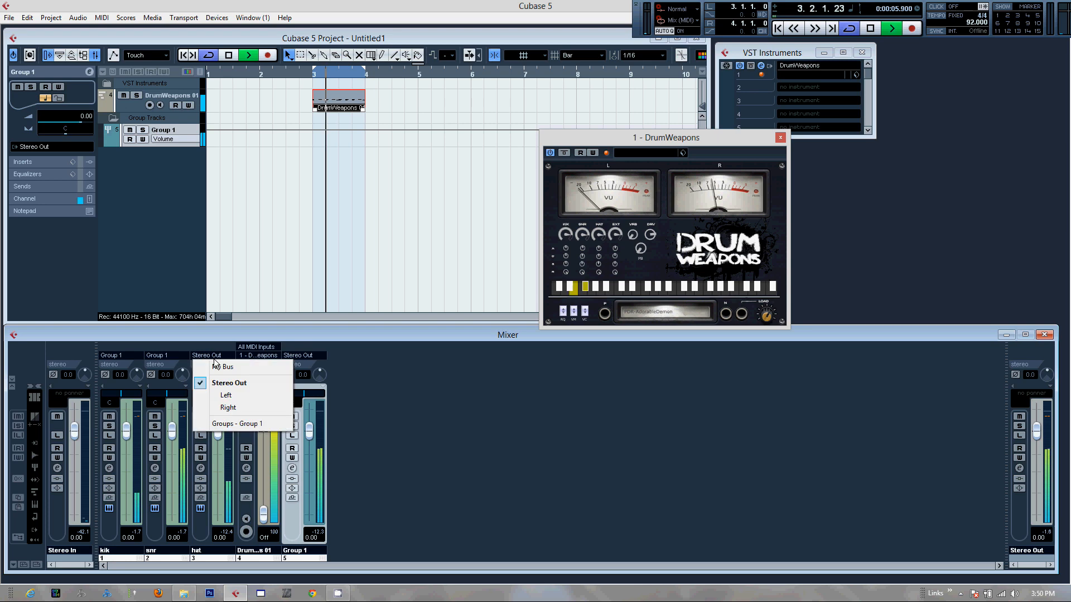
pyautogui.click(238, 425)
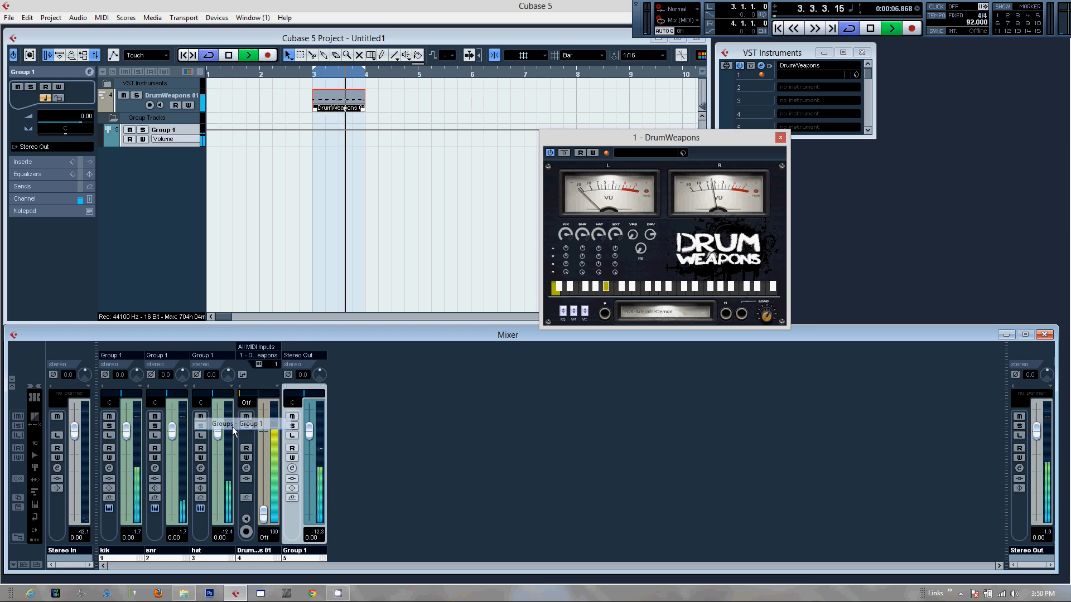
# Step: Open the Group 1 channel settings and load Decapitator in insert slot 2
pyautogui.click(292, 469)
pyautogui.moveTo(138, 102); pyautogui.dragTo(418, 109)
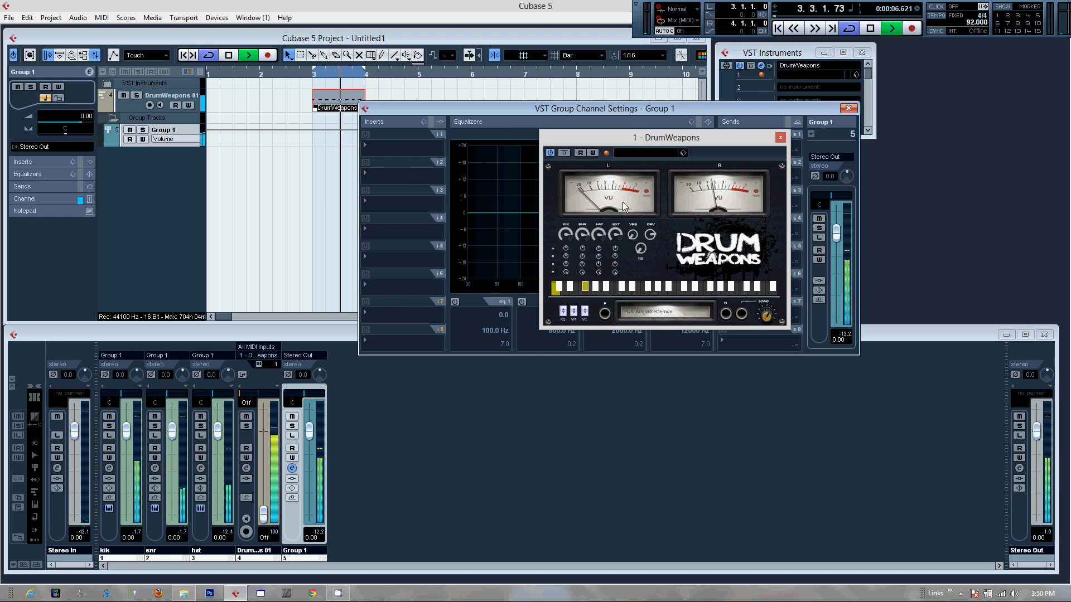
pyautogui.click(398, 146)
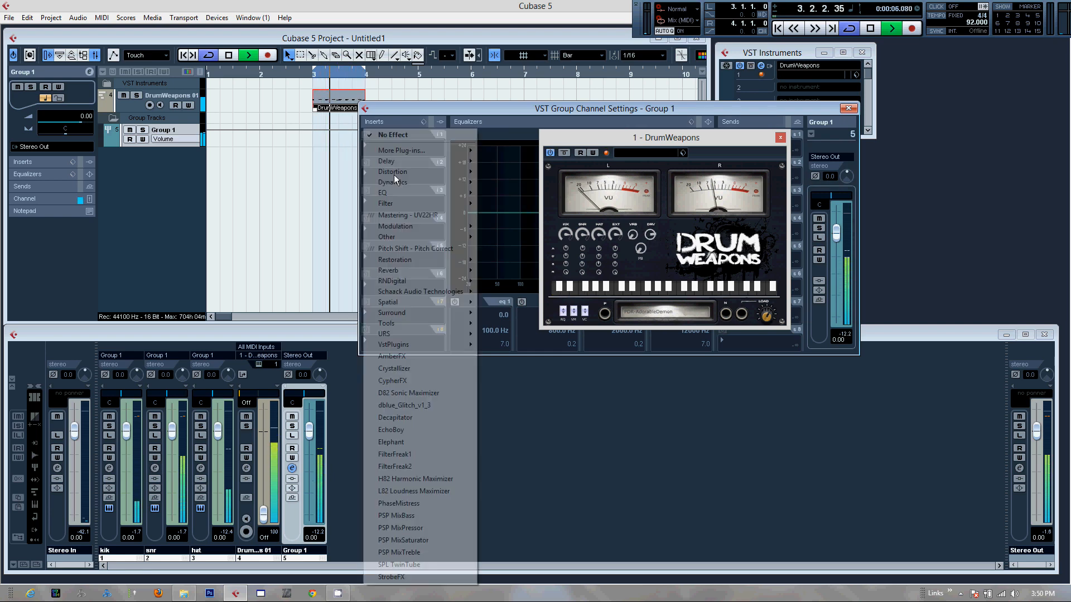
pyautogui.moveTo(418, 359)
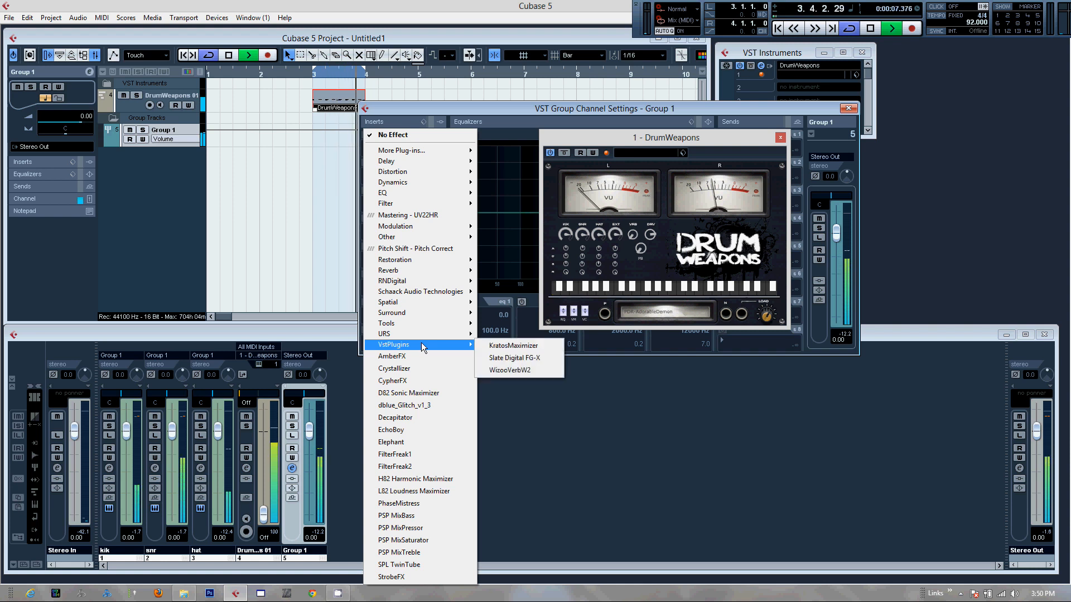
pyautogui.click(405, 418)
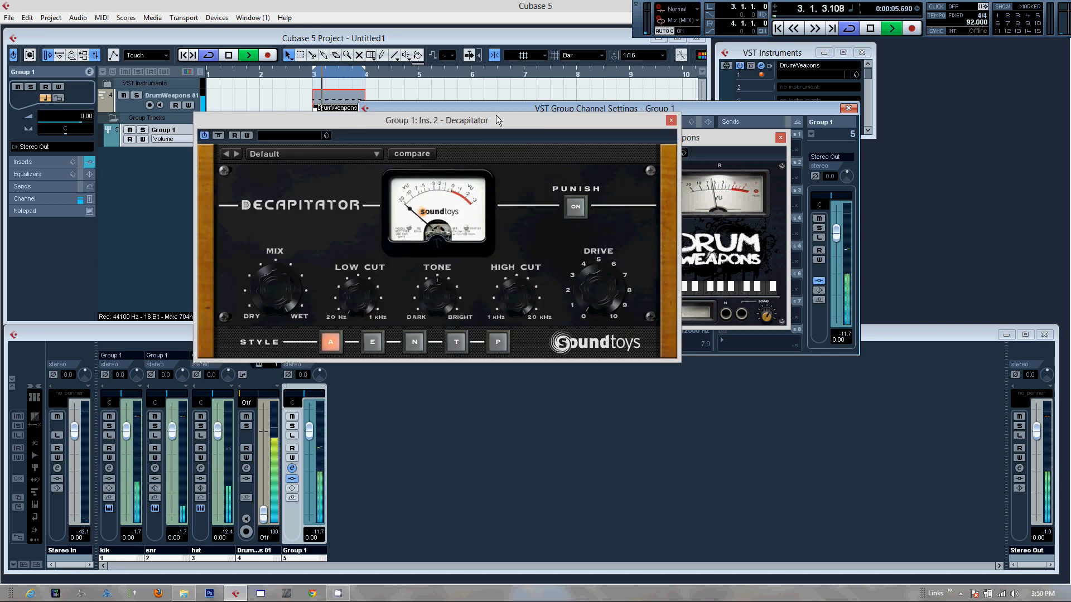
# Step: Raise Decapitator's Drive, close the plug-in and lower the Group 1 fader to -1.63 dB
pyautogui.moveTo(496, 119); pyautogui.dragTo(487, 86)
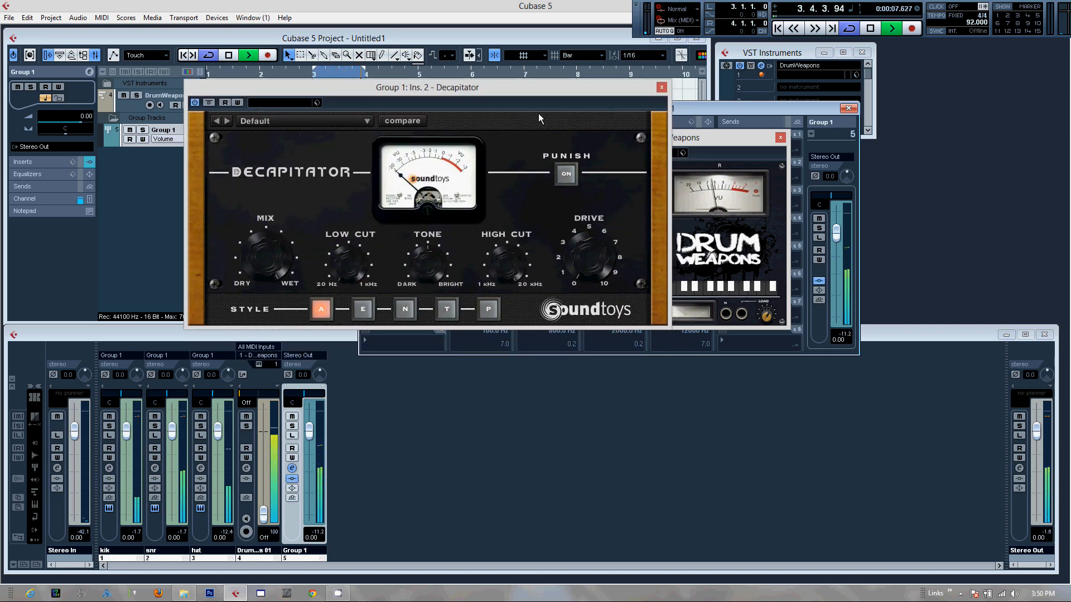
pyautogui.moveTo(584, 262); pyautogui.dragTo(591, 242)
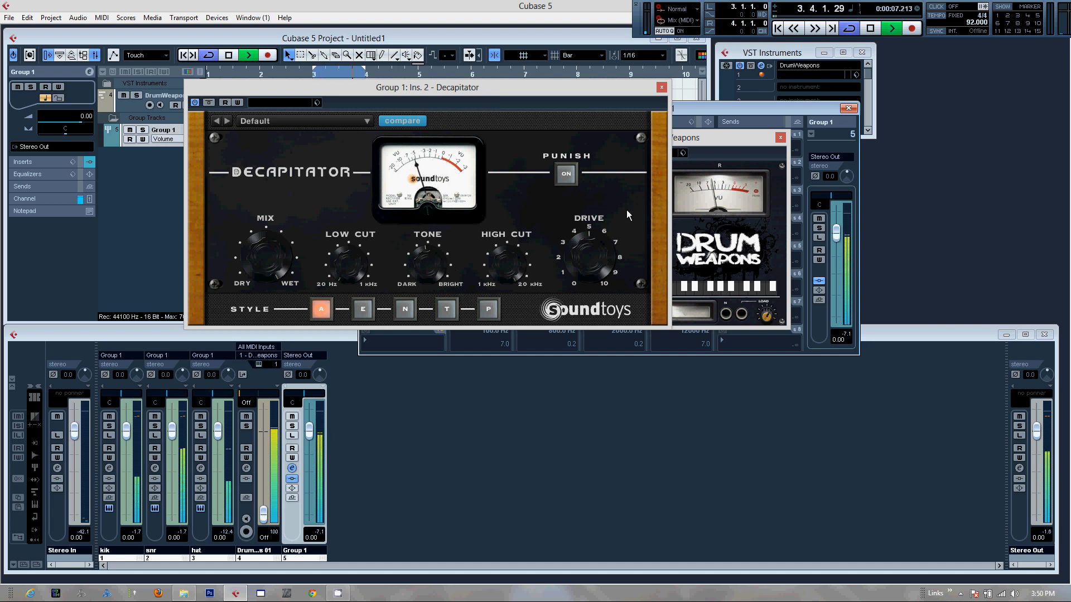
pyautogui.click(661, 88)
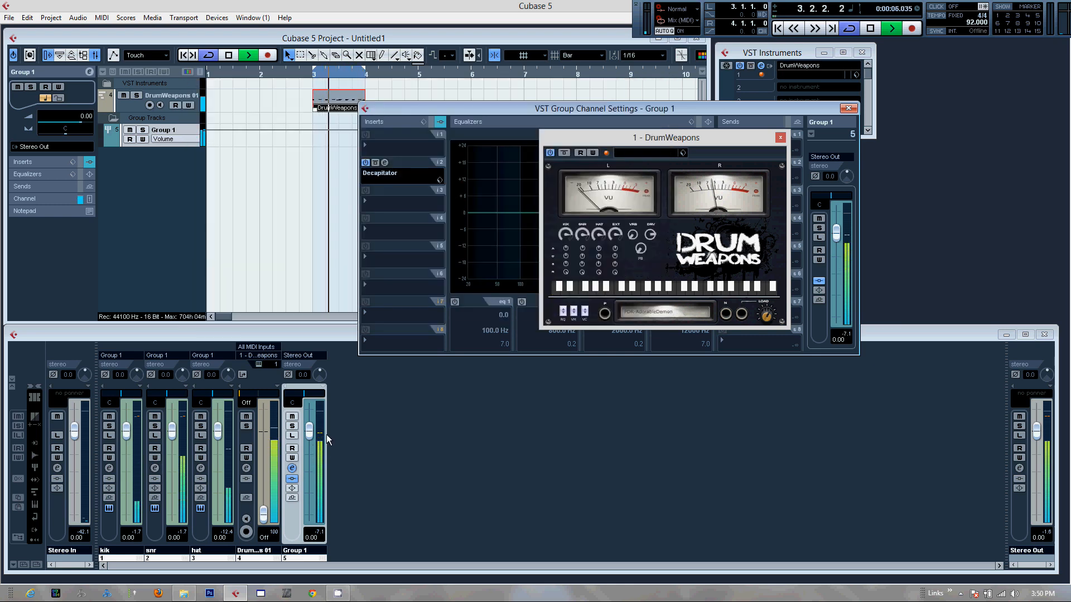
pyautogui.click(307, 439)
pyautogui.click(307, 438)
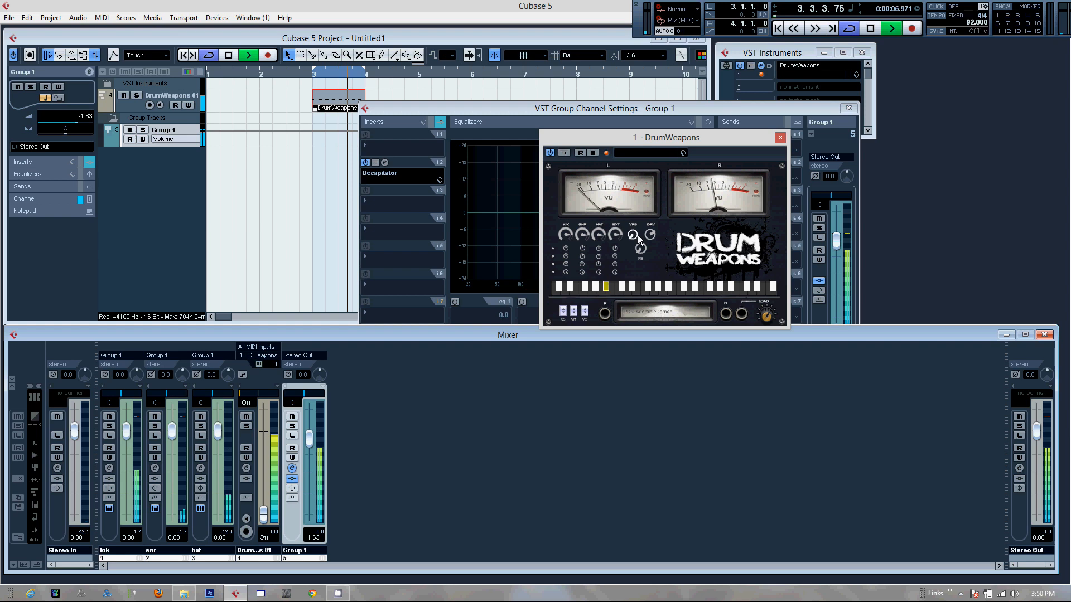
# Step: Load the DRM-AdorableDemon kit in DrumWeapons and move the plug-in window aside
pyautogui.click(646, 310)
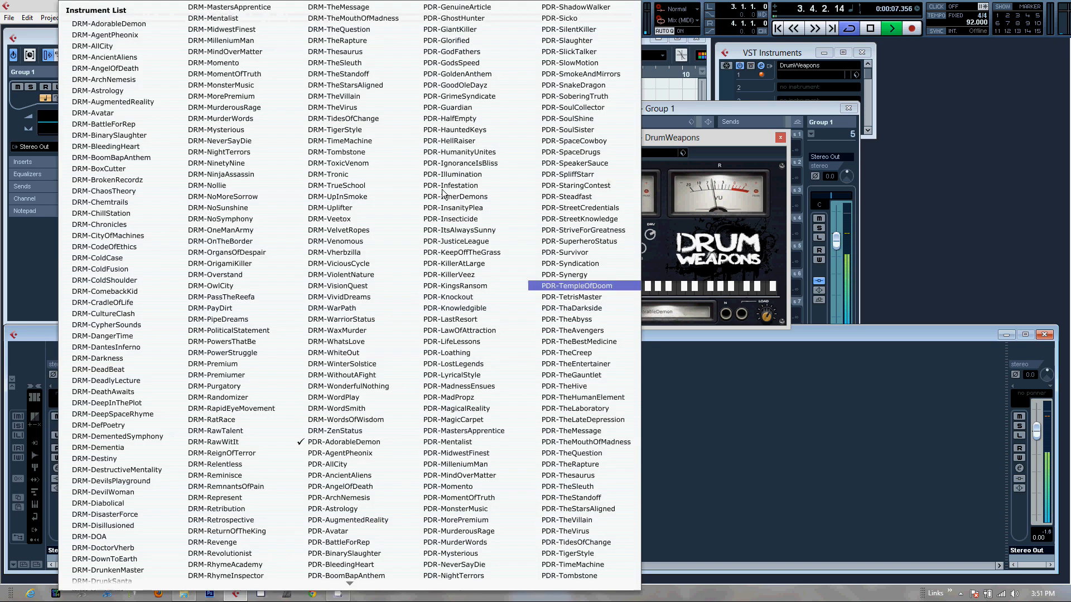
pyautogui.click(120, 23)
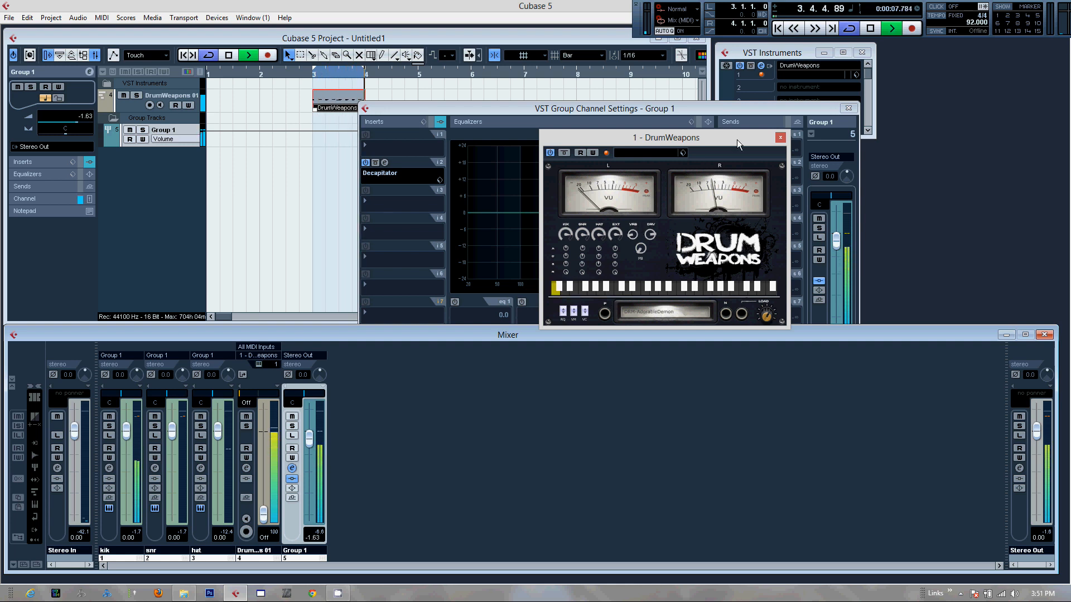
pyautogui.moveTo(737, 140); pyautogui.dragTo(673, 104)
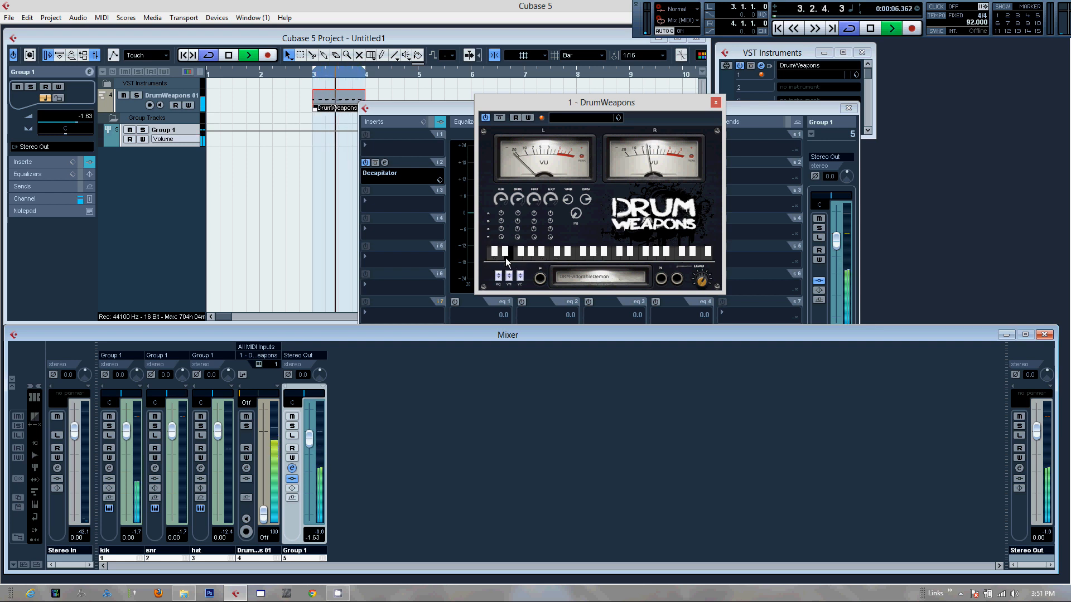
# Step: Stop playback and audition the kit's kick, snare and hat sounds on the lower keys of the DrumWeapons keyboard
pyautogui.click(413, 145)
pyautogui.press('space')
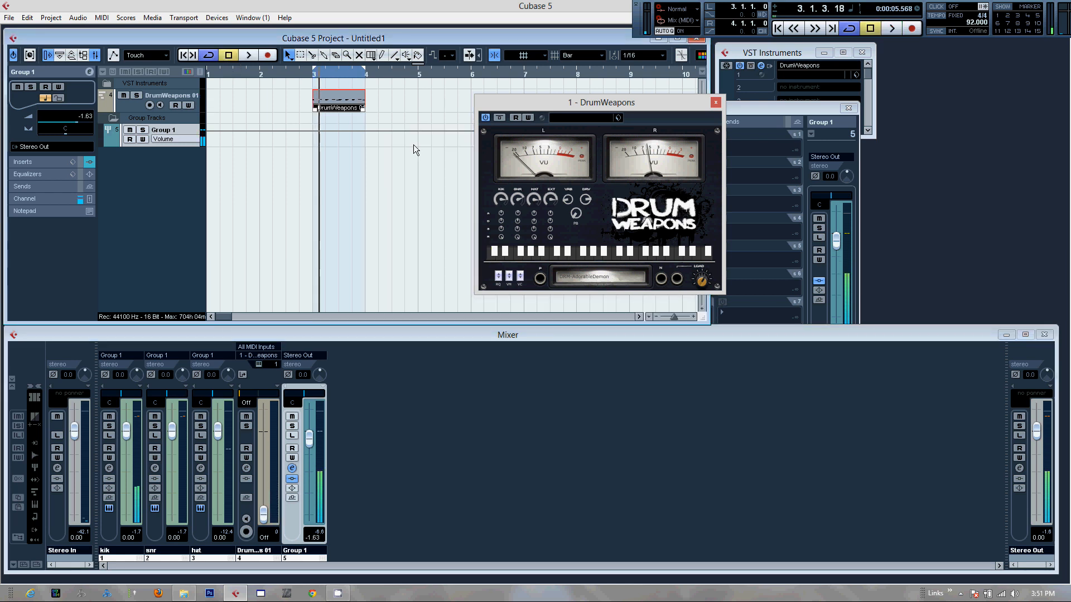
pyautogui.click(497, 252)
pyautogui.click(507, 253)
pyautogui.click(516, 255)
pyautogui.click(520, 253)
pyautogui.click(529, 257)
pyautogui.click(540, 257)
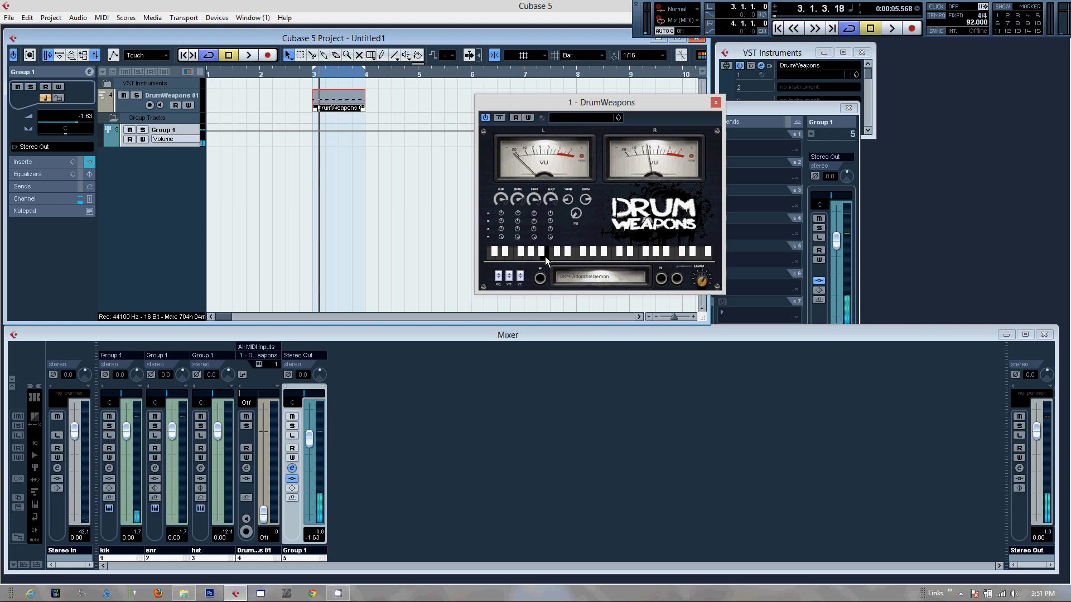
pyautogui.click(505, 254)
pyautogui.click(506, 256)
pyautogui.click(514, 258)
pyautogui.click(531, 252)
pyautogui.click(542, 254)
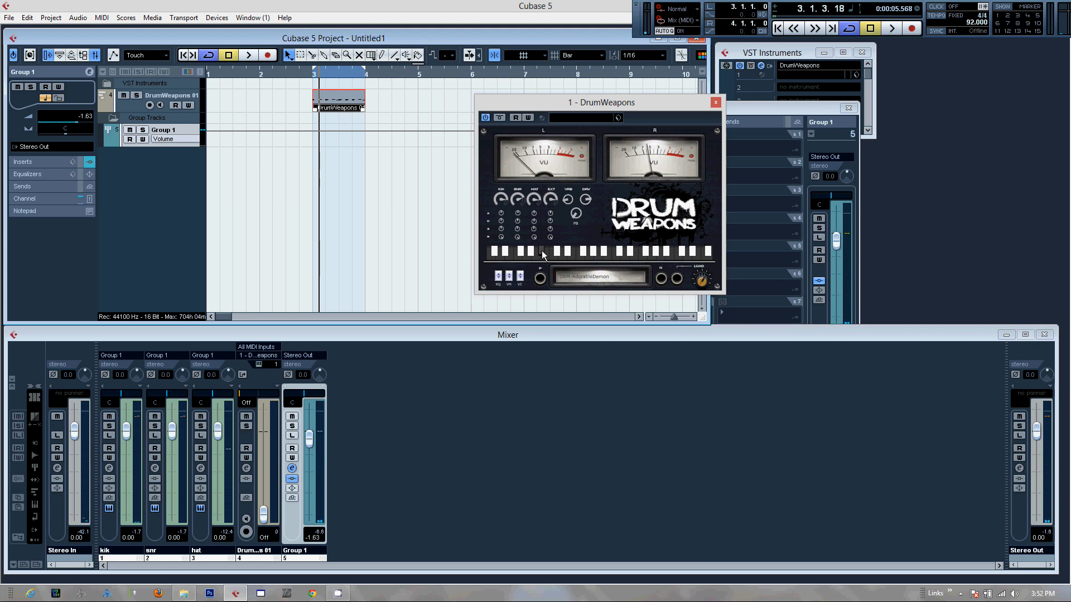
pyautogui.click(547, 259)
pyautogui.click(544, 251)
# Step: Reopen the drum part in the Key Editor and move the kick note late in beat 2 to D1 at 3.2.4.0
pyautogui.doubleClick(346, 102)
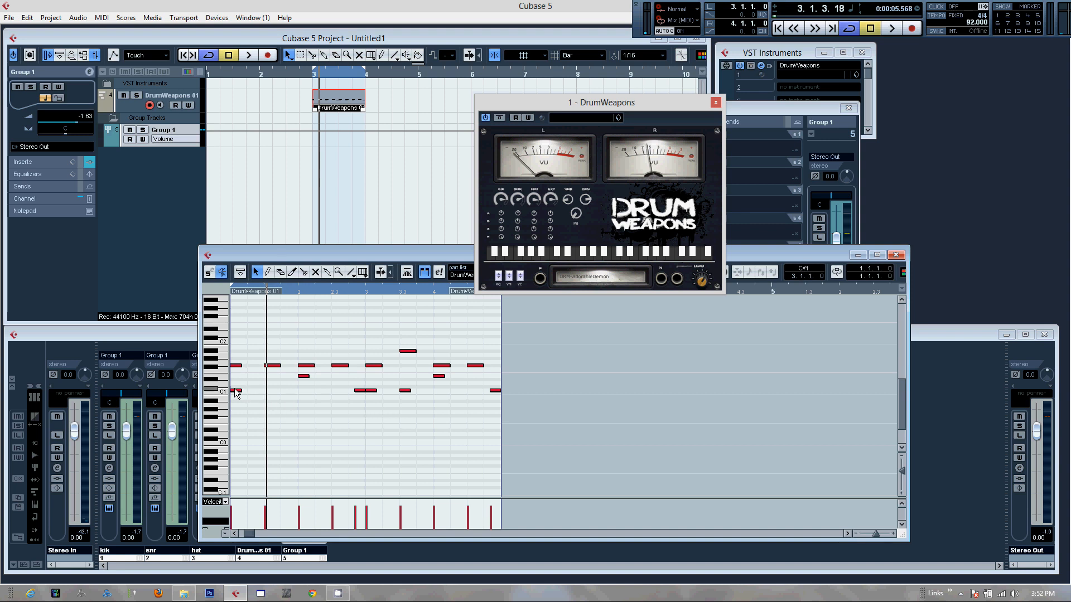
pyautogui.click(360, 391)
pyautogui.moveTo(360, 391); pyautogui.dragTo(357, 383)
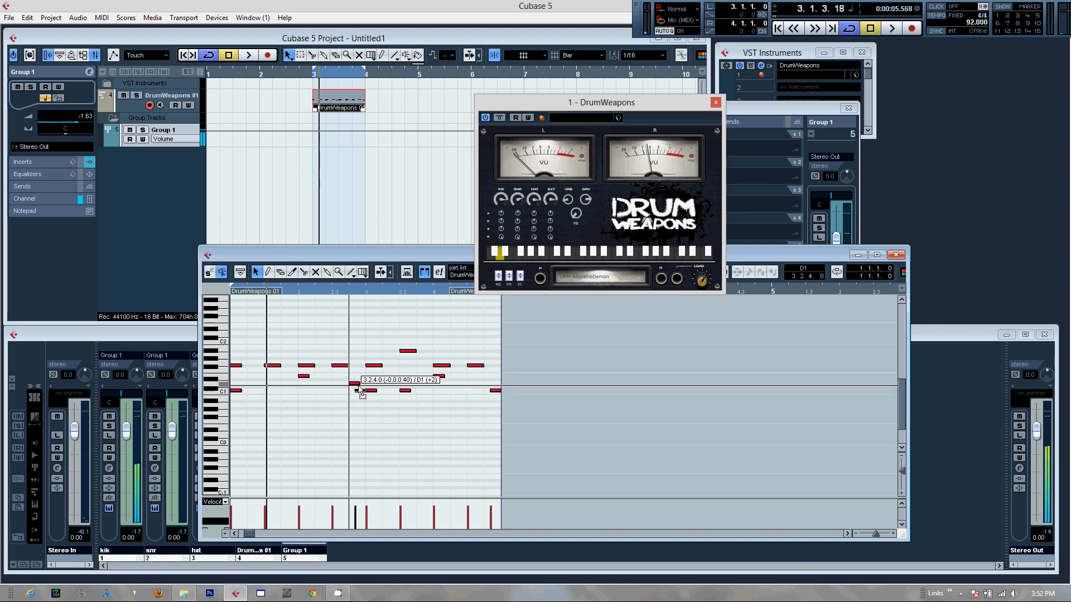
# Step: Move the DrumWeapons window off the Key Editor controls and set the quantize value to 1/16 Triplet
pyautogui.moveTo(639, 102); pyautogui.dragTo(845, 121)
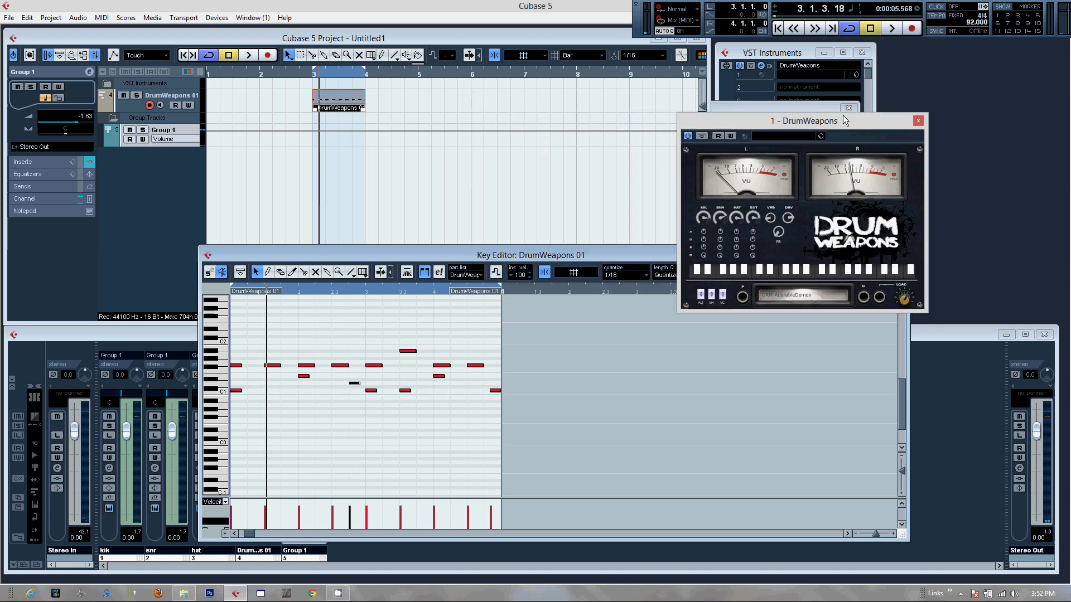
pyautogui.click(640, 277)
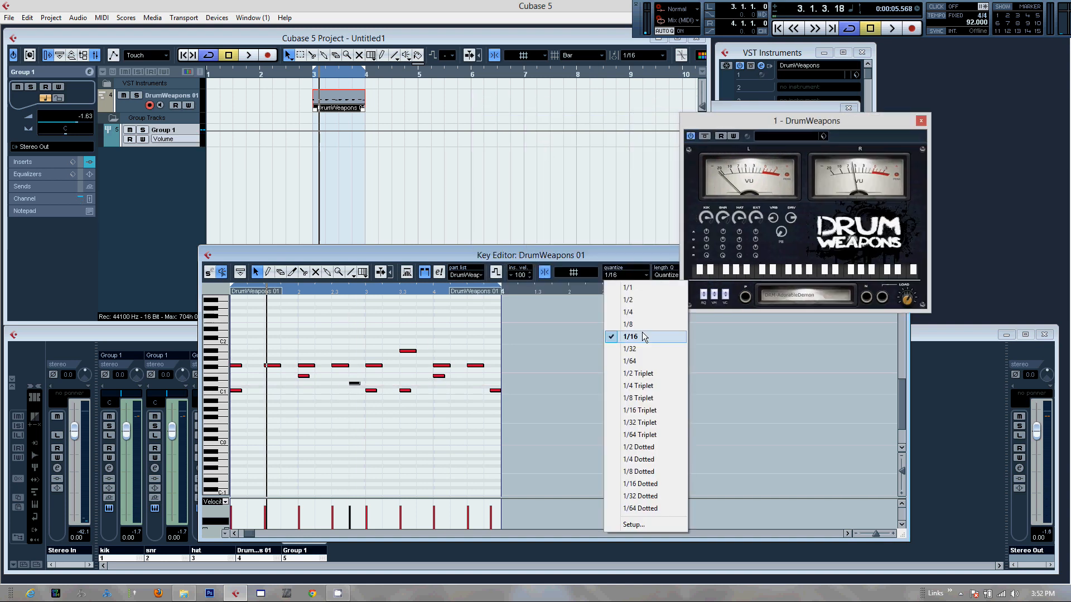
pyautogui.click(639, 412)
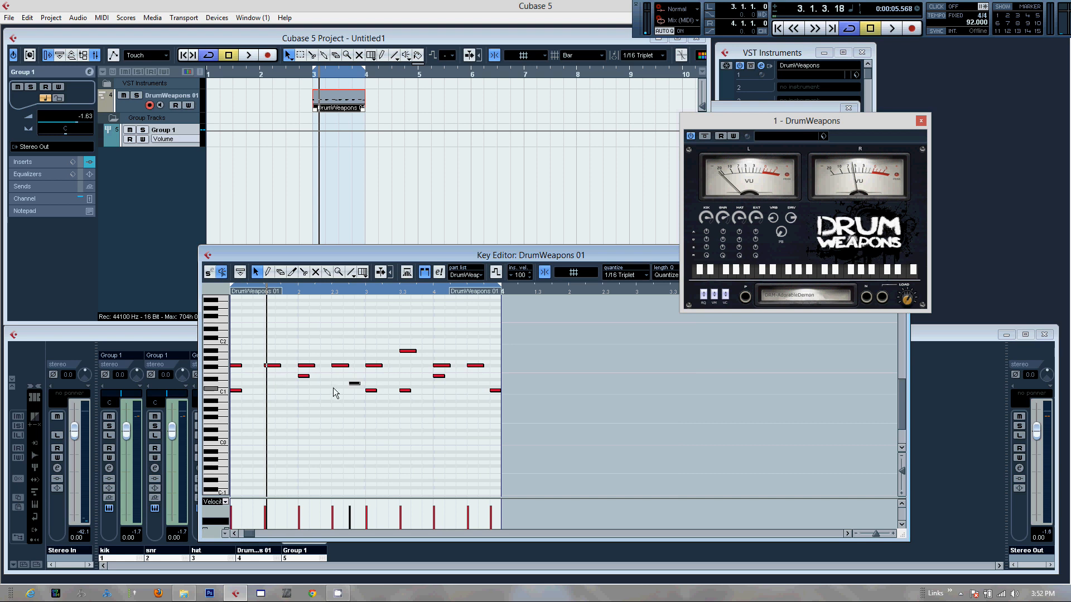
# Step: Shift the late beat 2 kick to the next sixteenth-triplet position at C#1 and raise the bar's last kick to D1
pyautogui.moveTo(355, 384); pyautogui.dragTo(360, 384)
pyautogui.moveTo(496, 391); pyautogui.dragTo(499, 390)
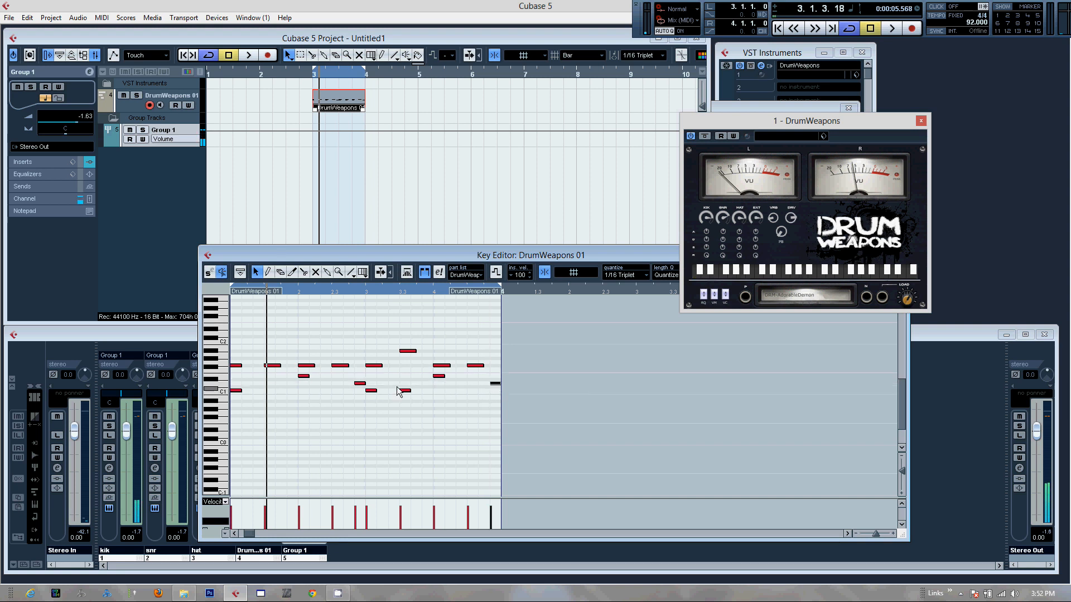
pyautogui.click(358, 384)
pyautogui.moveTo(361, 390); pyautogui.dragTo(365, 393)
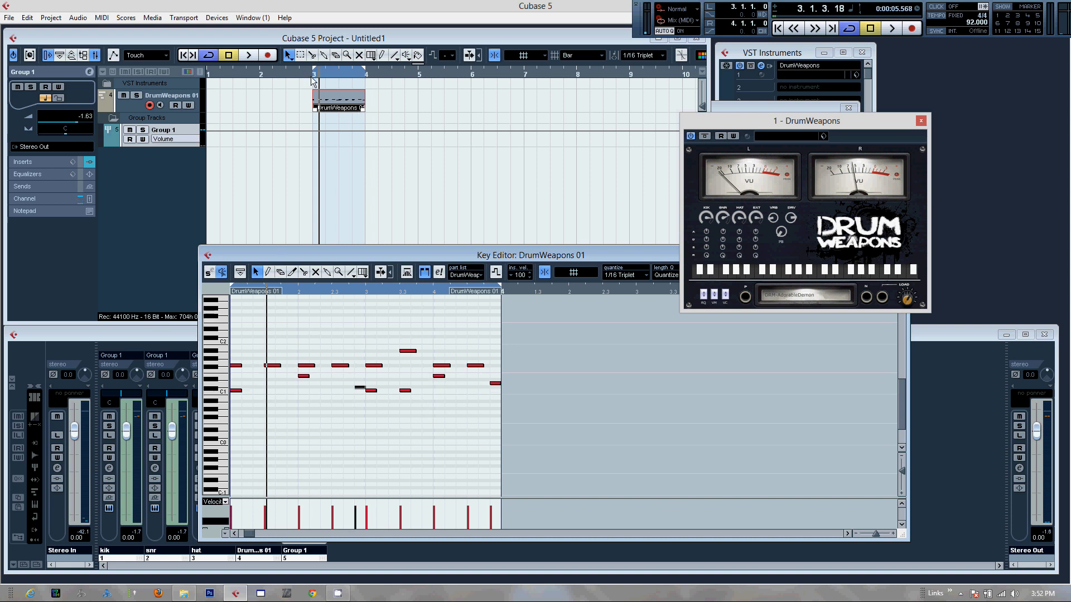
# Step: Play the loop from bar 3 and audition successive DrumWeapons kits up to DRM-AncientAliens
pyautogui.click(299, 75)
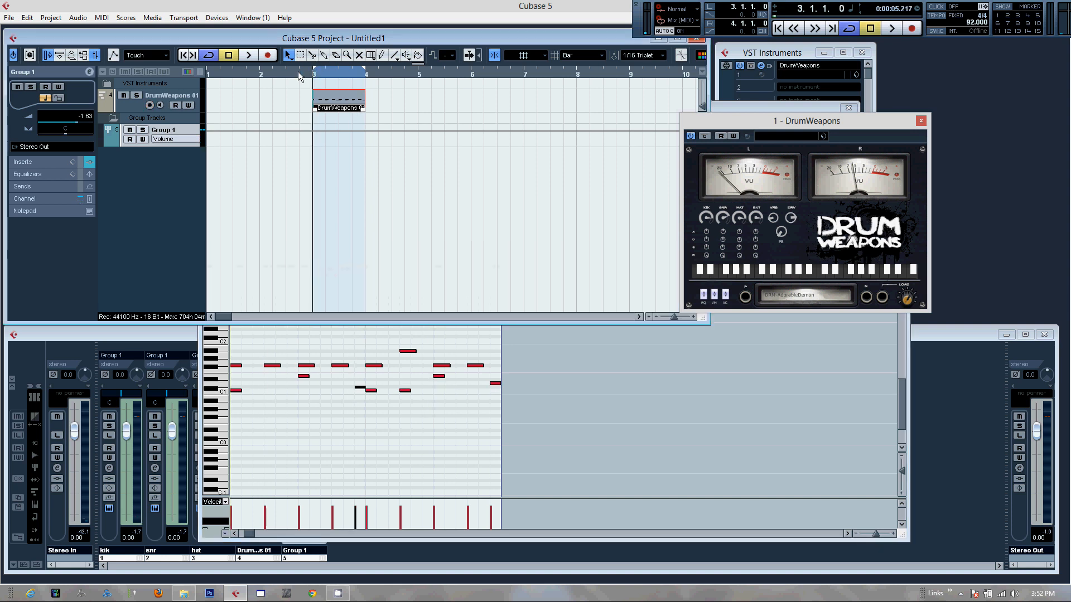
pyautogui.click(252, 56)
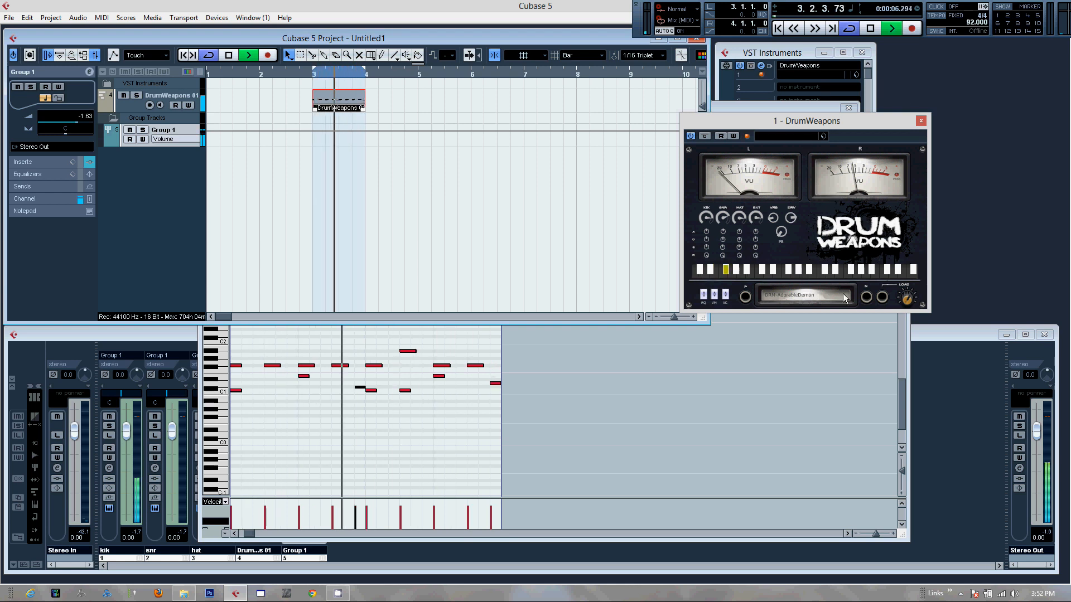
pyautogui.click(865, 300)
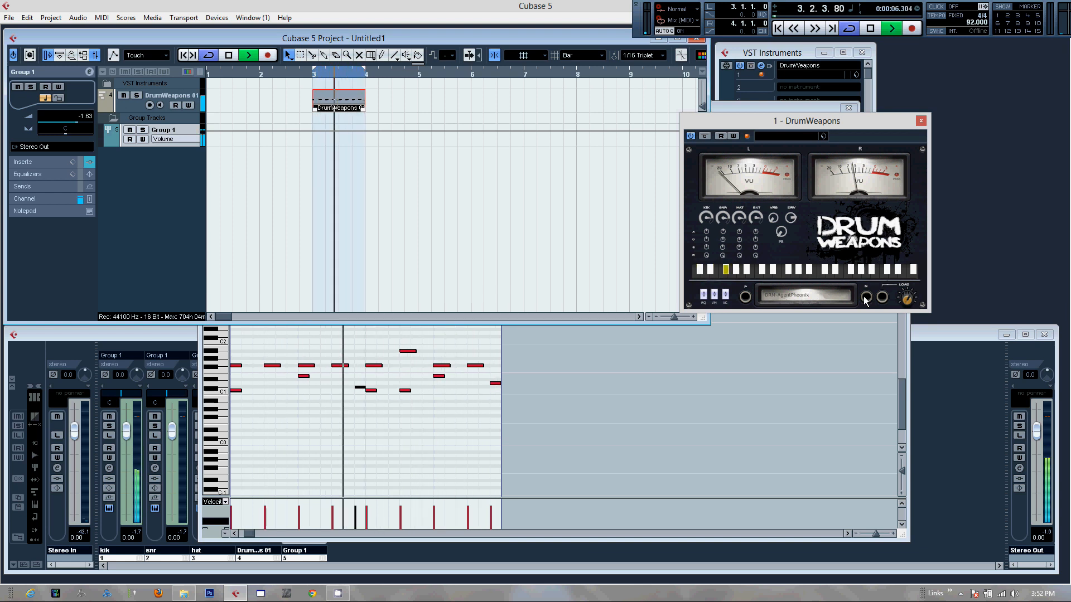
pyautogui.click(864, 298)
pyautogui.click(864, 298)
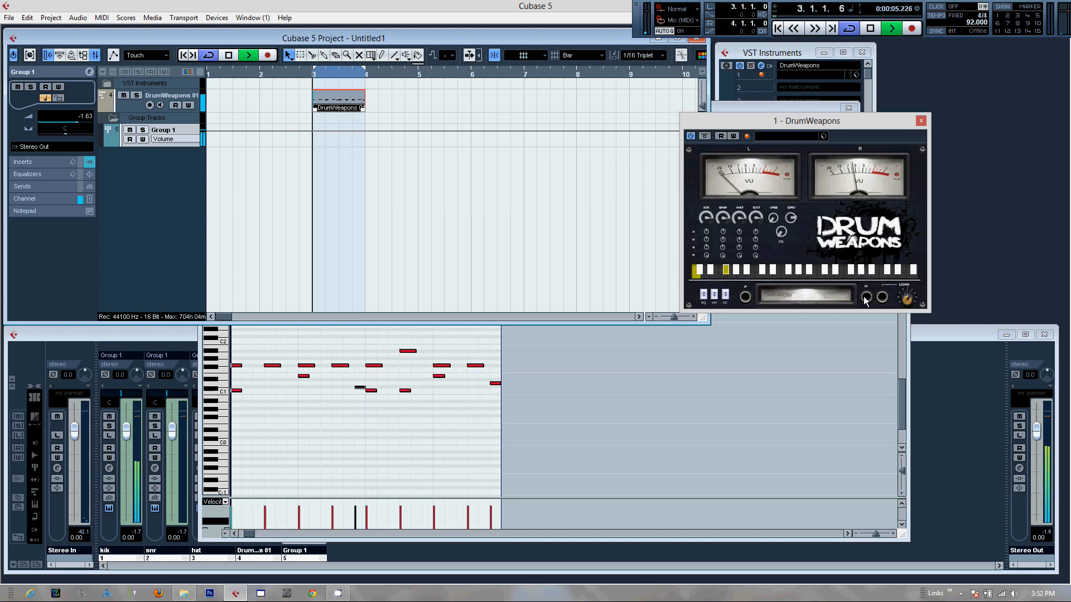
# Step: Browse the DrumWeapons instrument list down to the PER kits and close it without choosing one
pyautogui.click(807, 293)
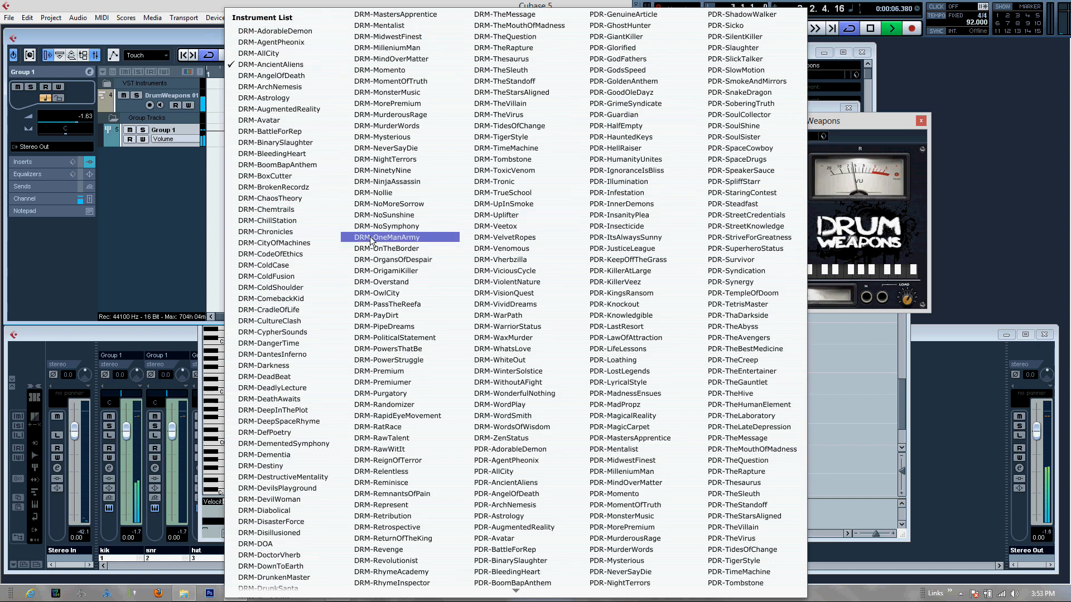
pyautogui.scroll(-10, 371, 241)
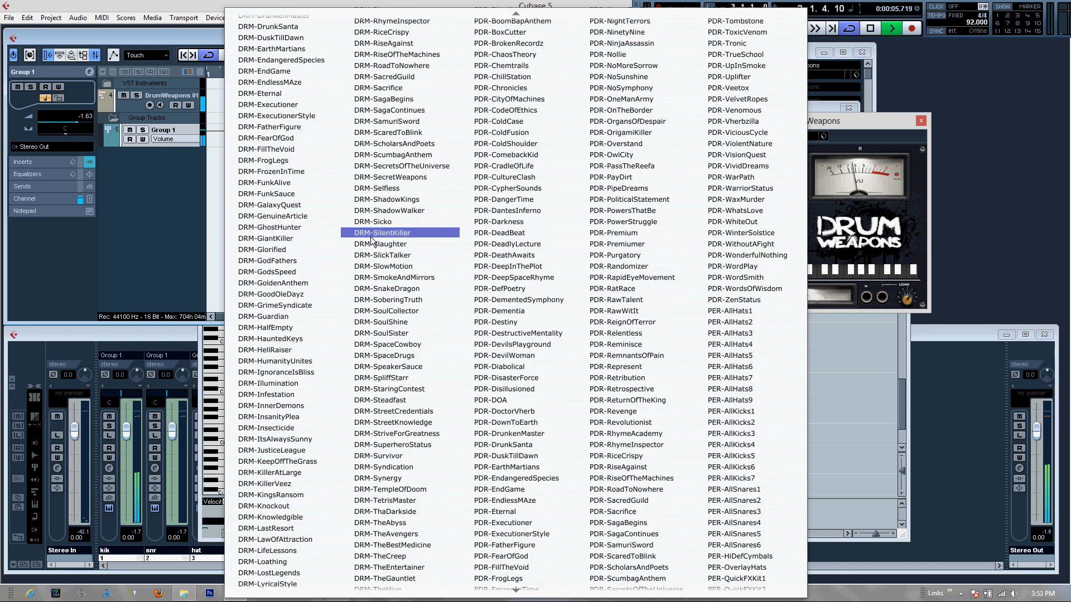
pyautogui.scroll(-1, 371, 241)
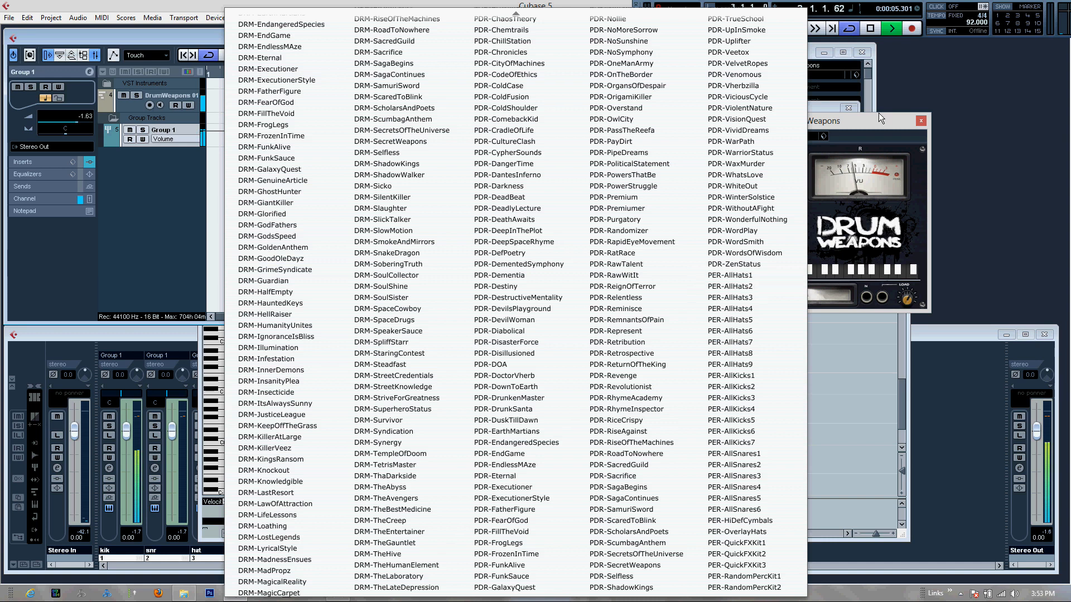
pyautogui.click(867, 128)
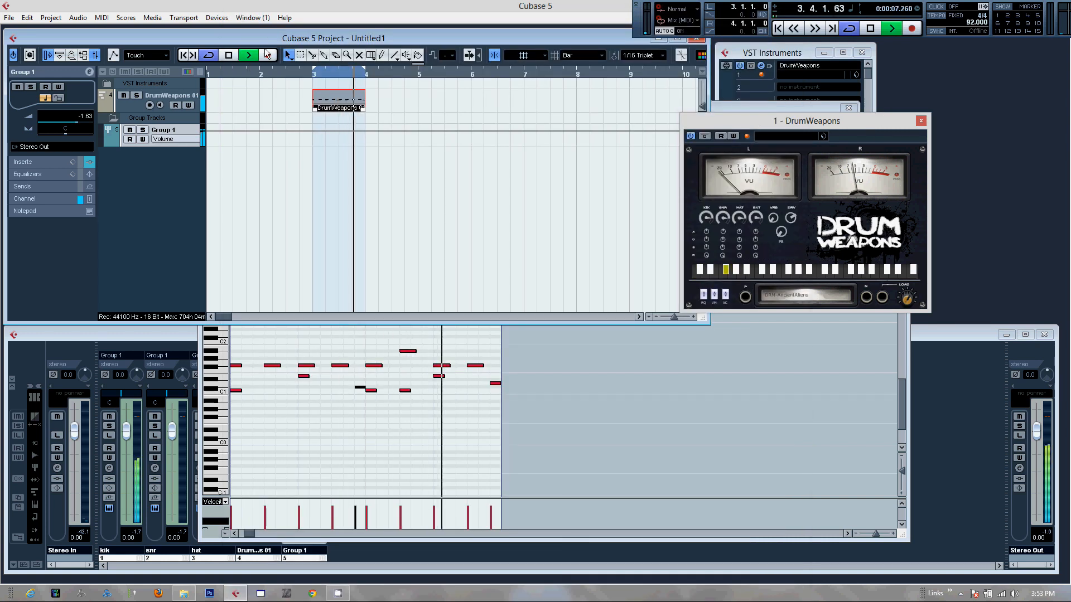
# Step: Stop playback, select the DrumWeapons 01 track and load the PER-AllHats1 kit
pyautogui.click(228, 55)
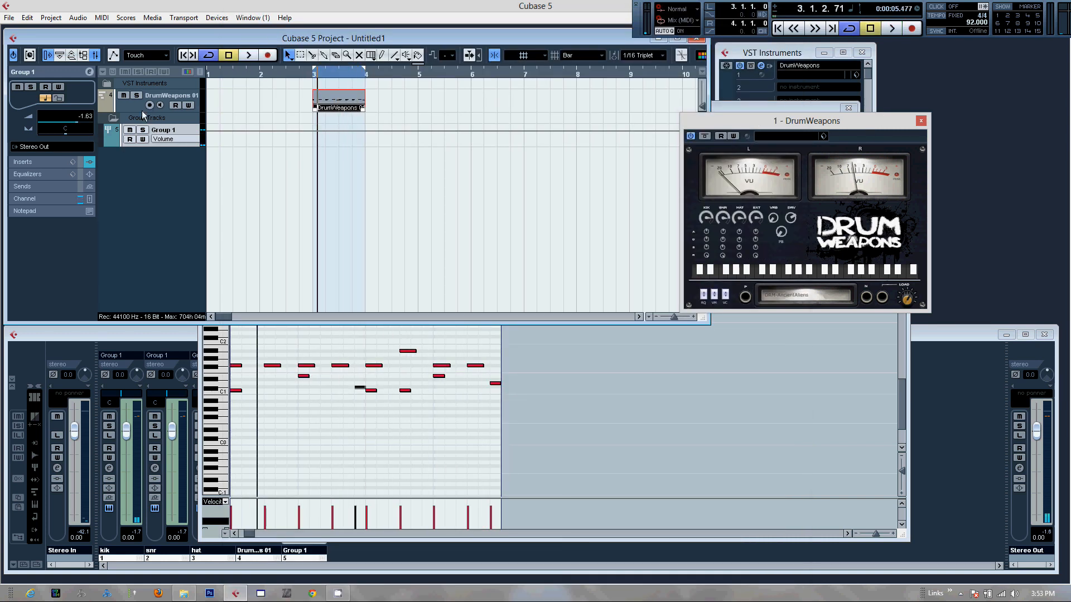
pyautogui.click(134, 111)
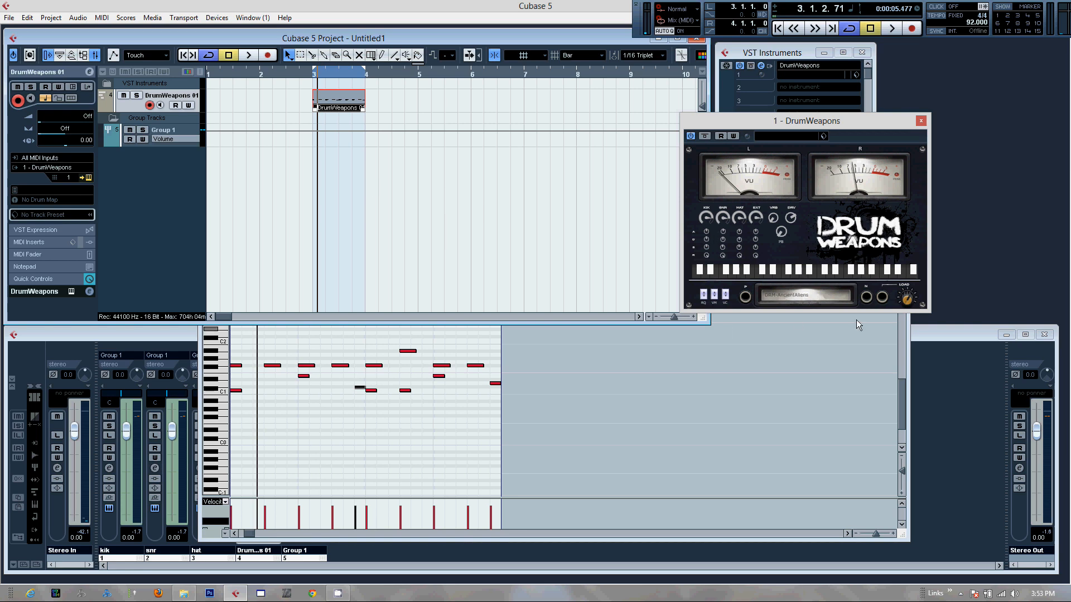
pyautogui.click(805, 297)
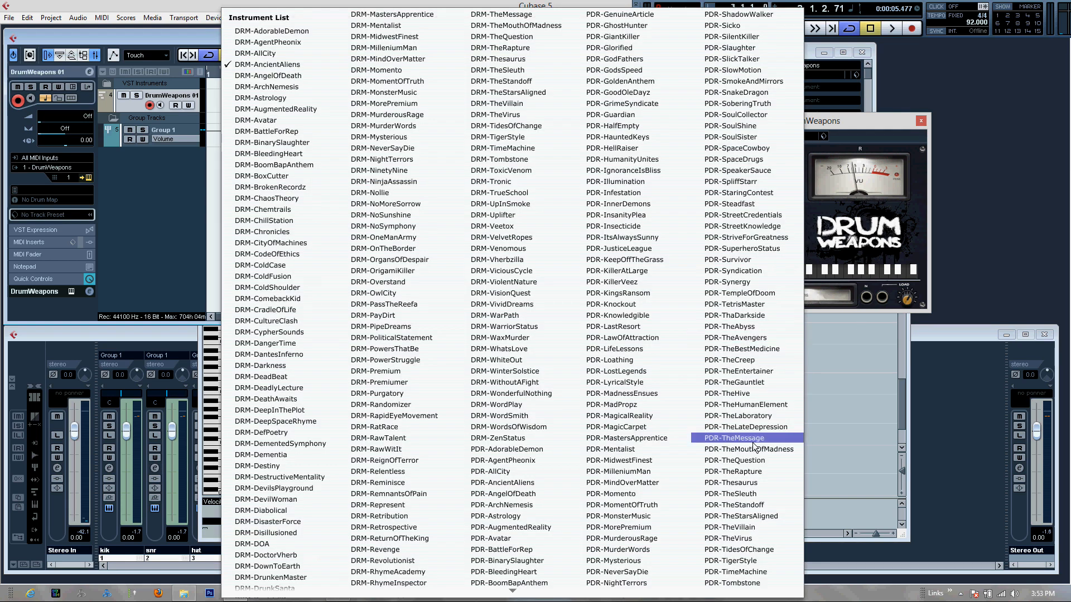
pyautogui.scroll(-5, 770, 457)
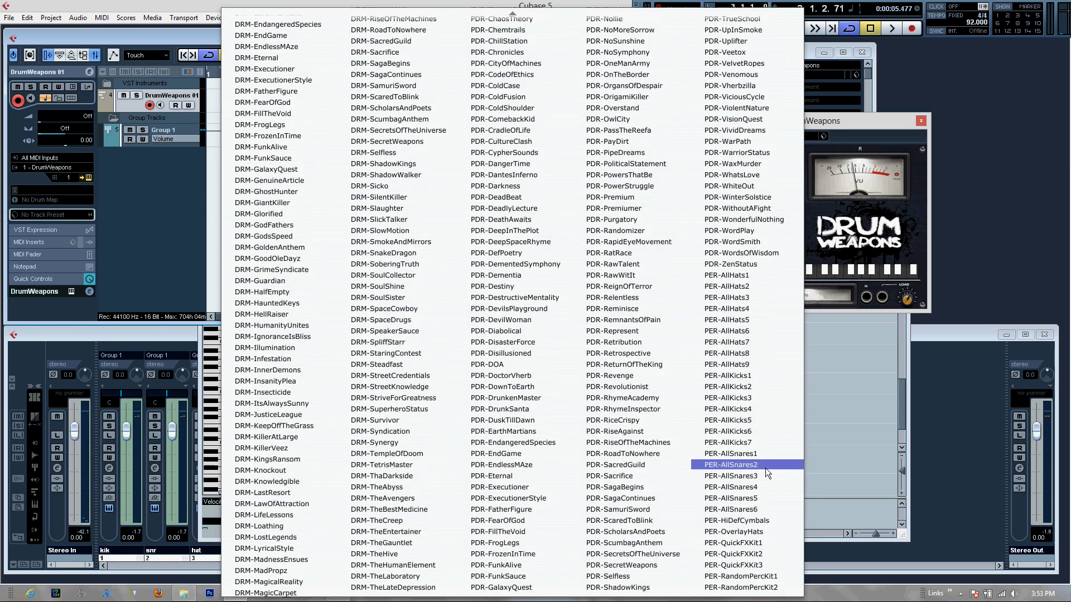
pyautogui.click(731, 275)
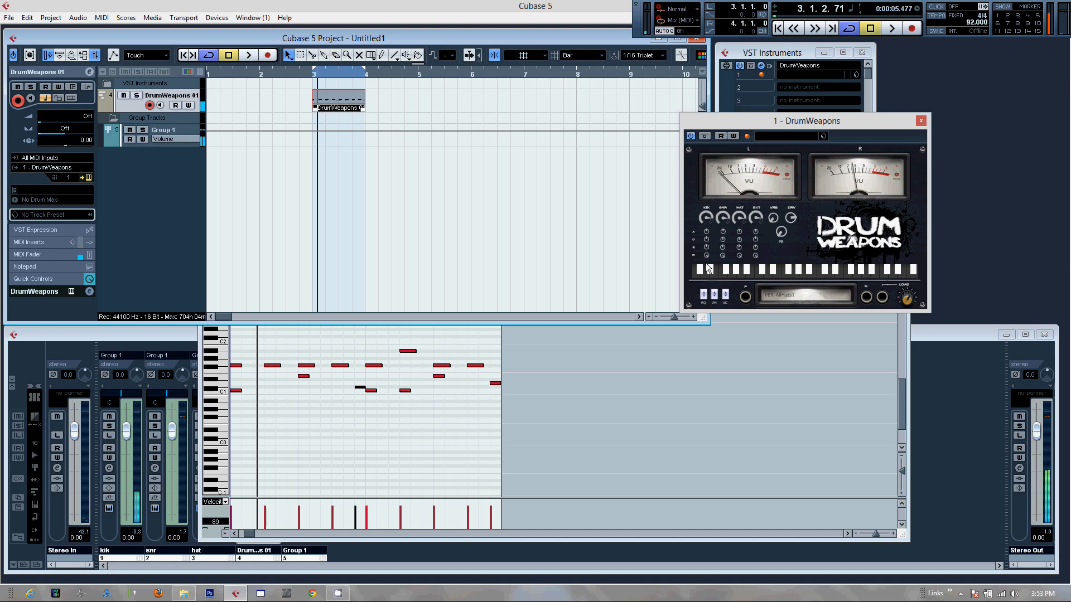
# Step: Load the PER-AllKicks1 kit in DrumWeapons, followed by PER-AllSnares1
pyautogui.click(772, 293)
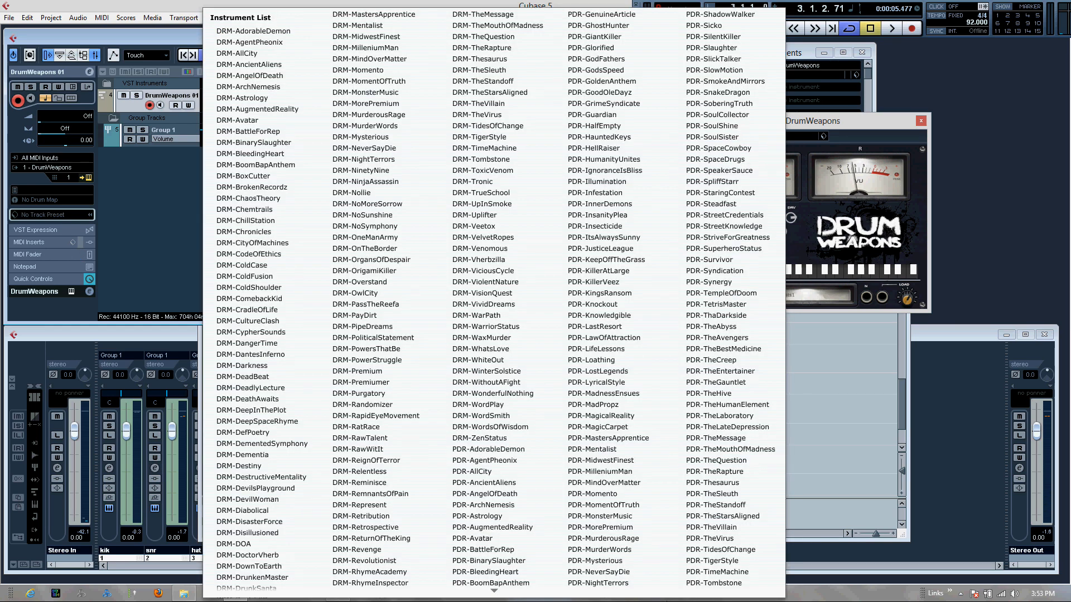
pyautogui.scroll(-18, 725, 474)
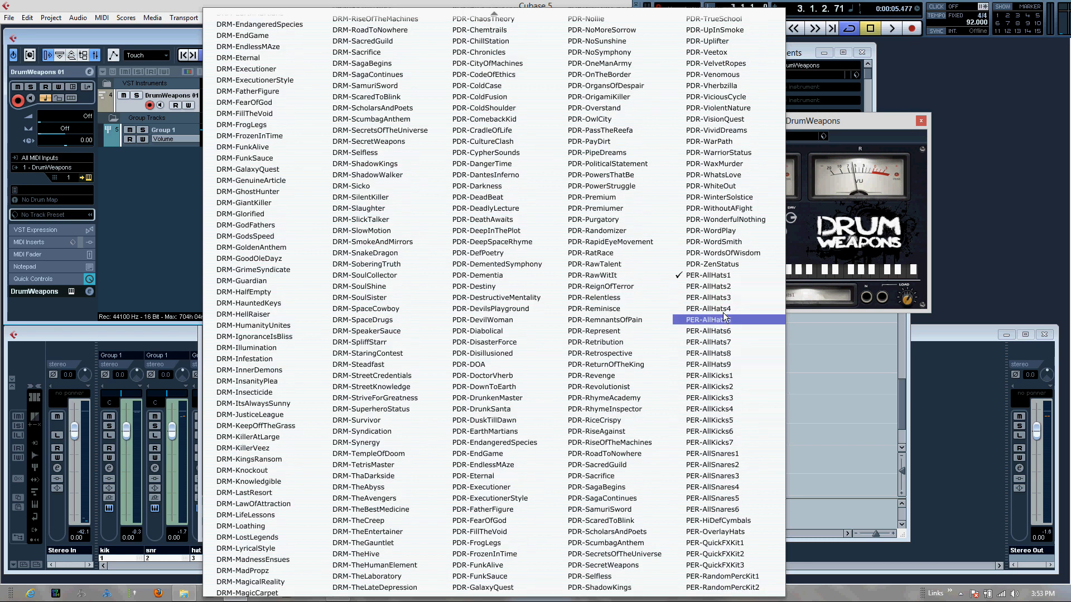
pyautogui.click(724, 386)
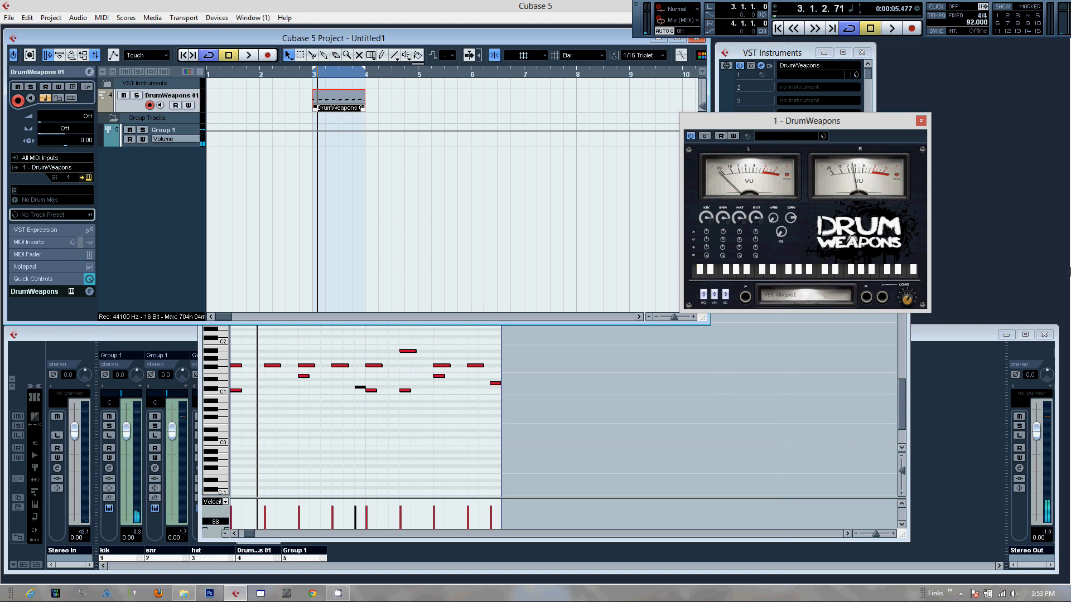
pyautogui.click(828, 290)
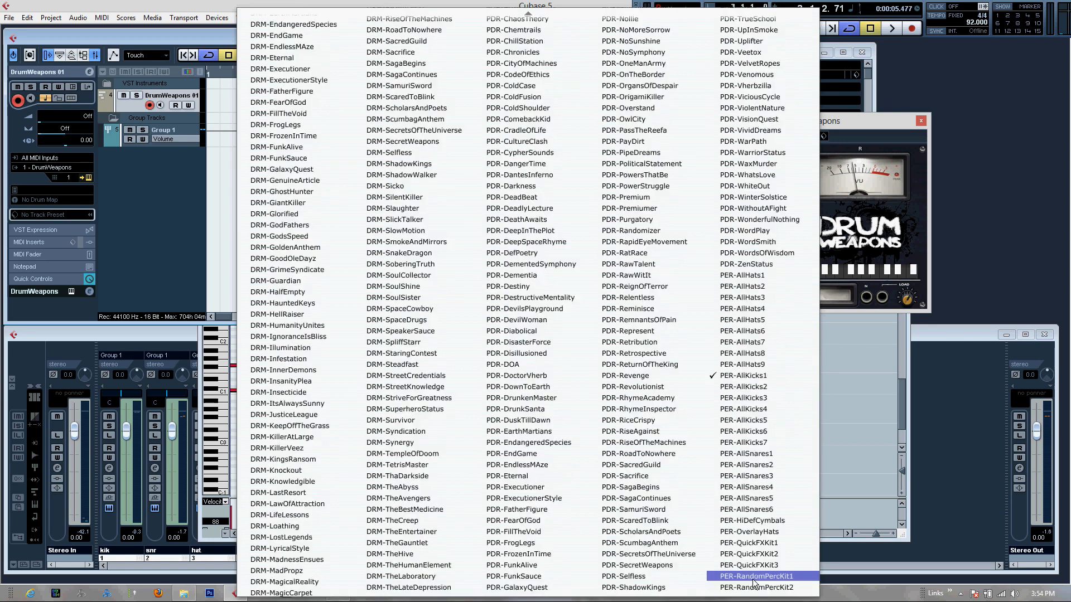
pyautogui.click(761, 453)
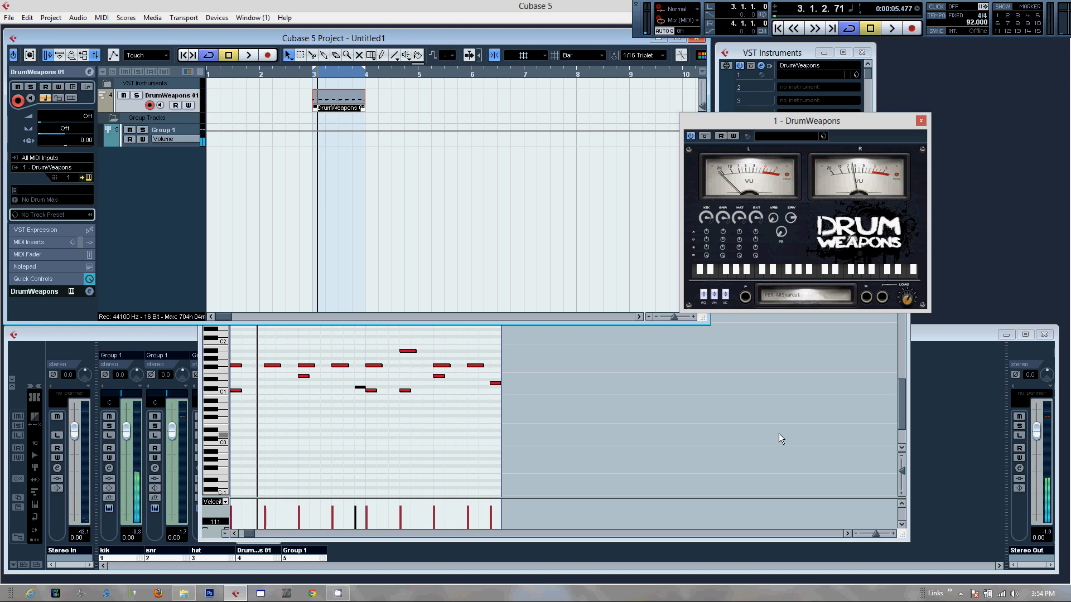
# Step: Load the PER-HiDefCymbals kit in DrumWeapons, followed by PER-QuickFXKit1
pyautogui.click(802, 300)
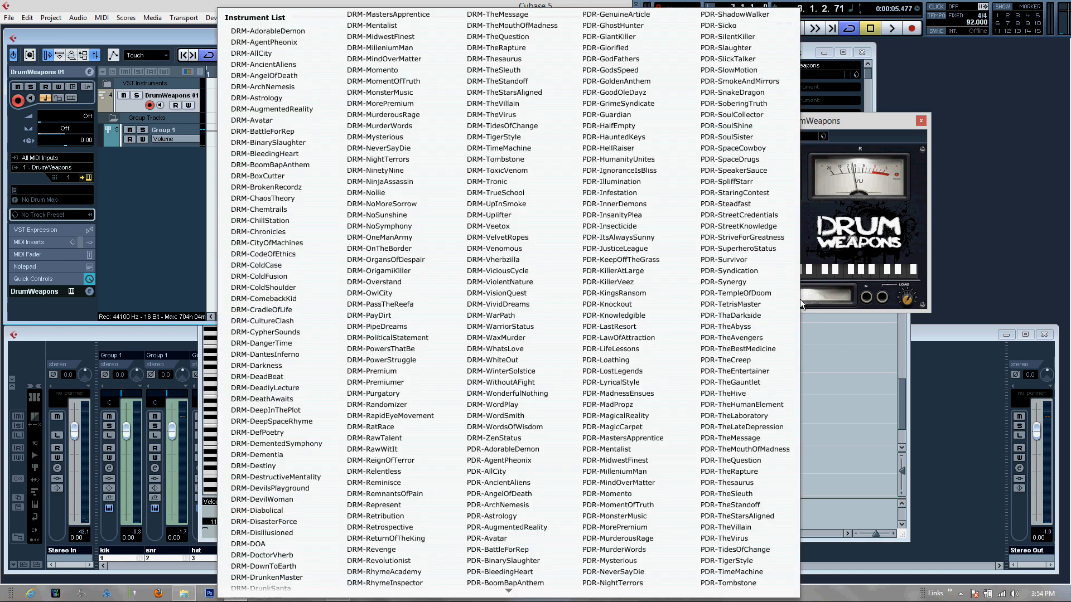
pyautogui.scroll(-3, 691, 329)
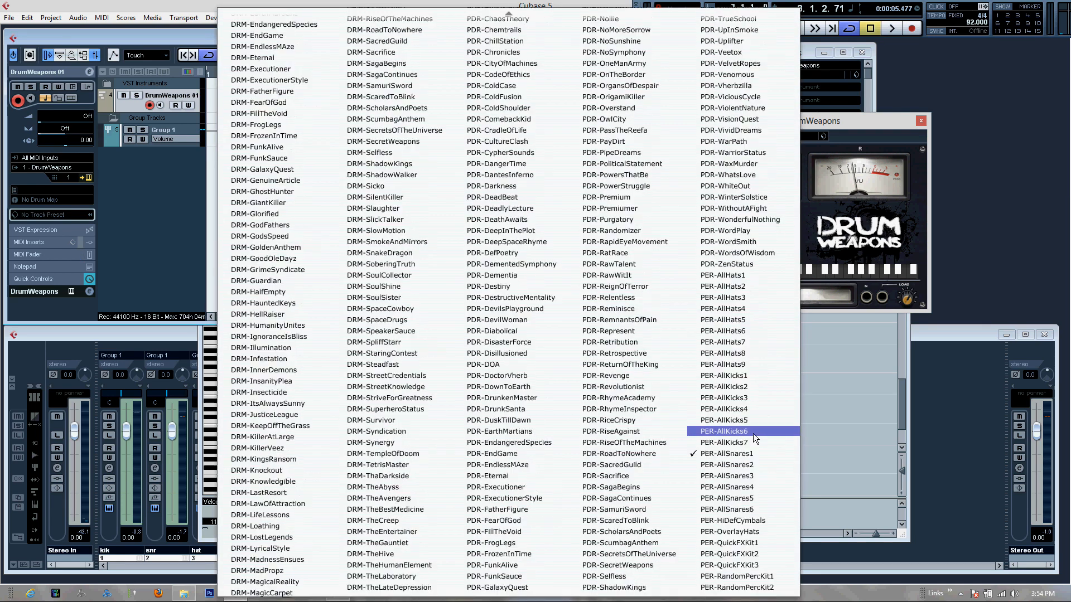
pyautogui.click(736, 519)
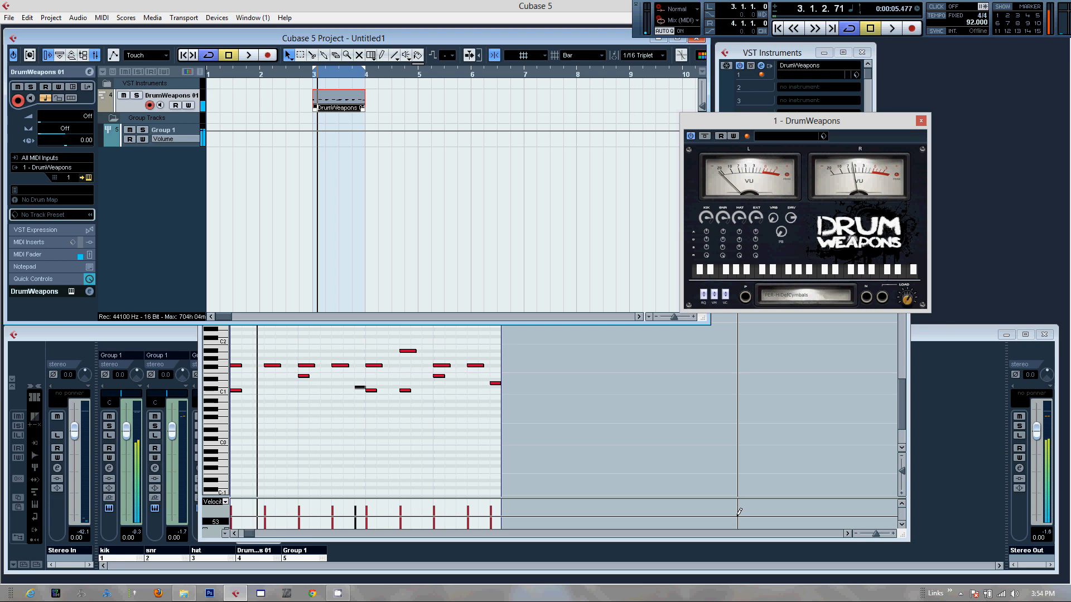
pyautogui.click(811, 290)
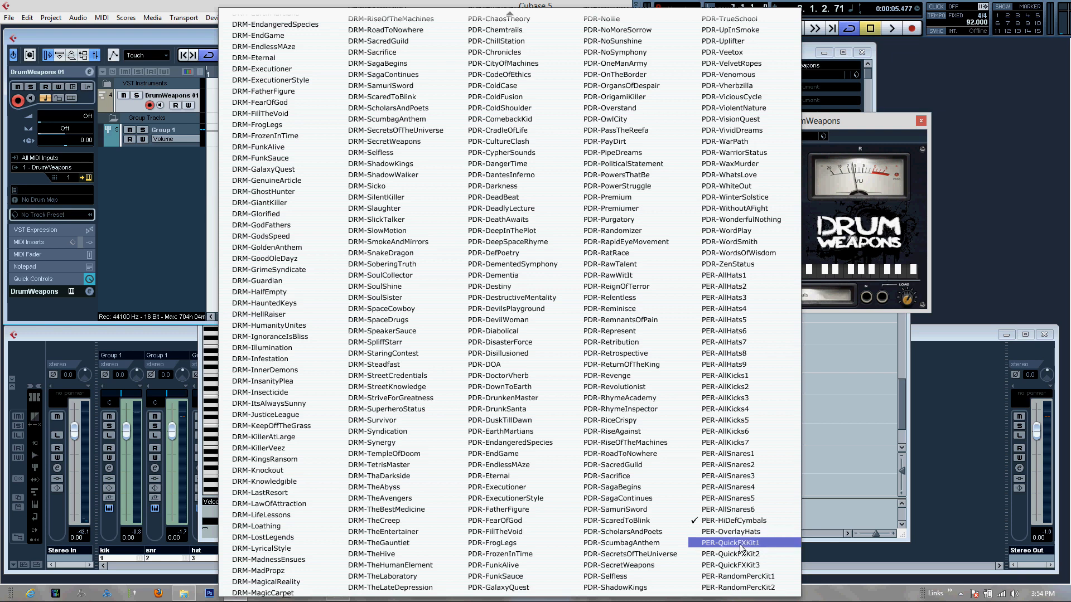
pyautogui.click(744, 542)
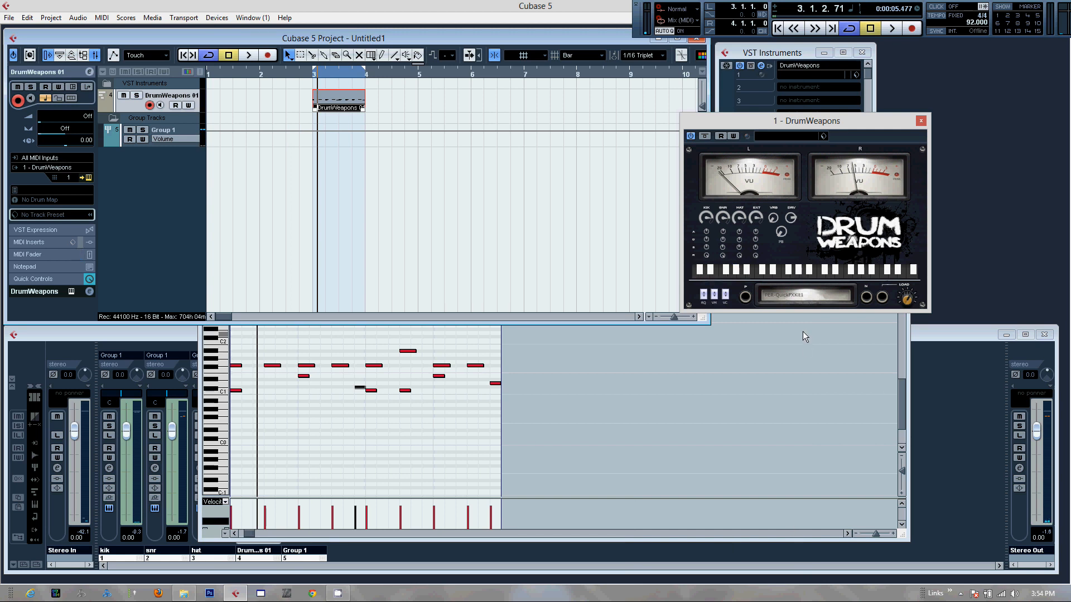
# Step: Load the PER-QuickFXKit2 kit in DrumWeapons, followed by PER-QuickFXKit3
pyautogui.click(801, 293)
pyautogui.scroll(-3, 742, 558)
pyautogui.scroll(-15, 750, 570)
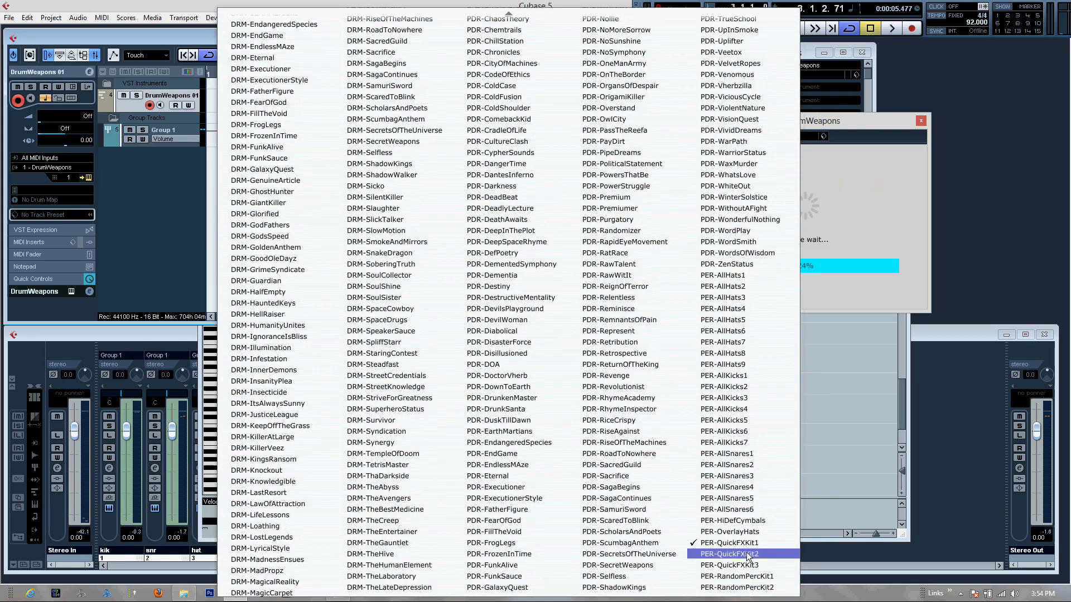
pyautogui.click(746, 554)
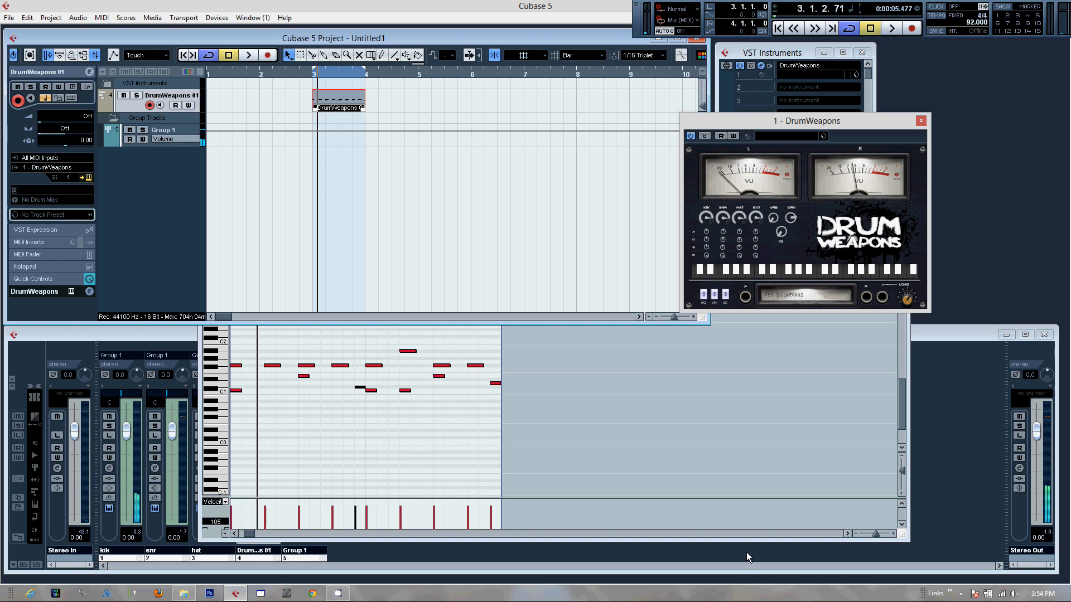
pyautogui.click(802, 297)
pyautogui.scroll(-2, 763, 336)
pyautogui.scroll(-12, 751, 574)
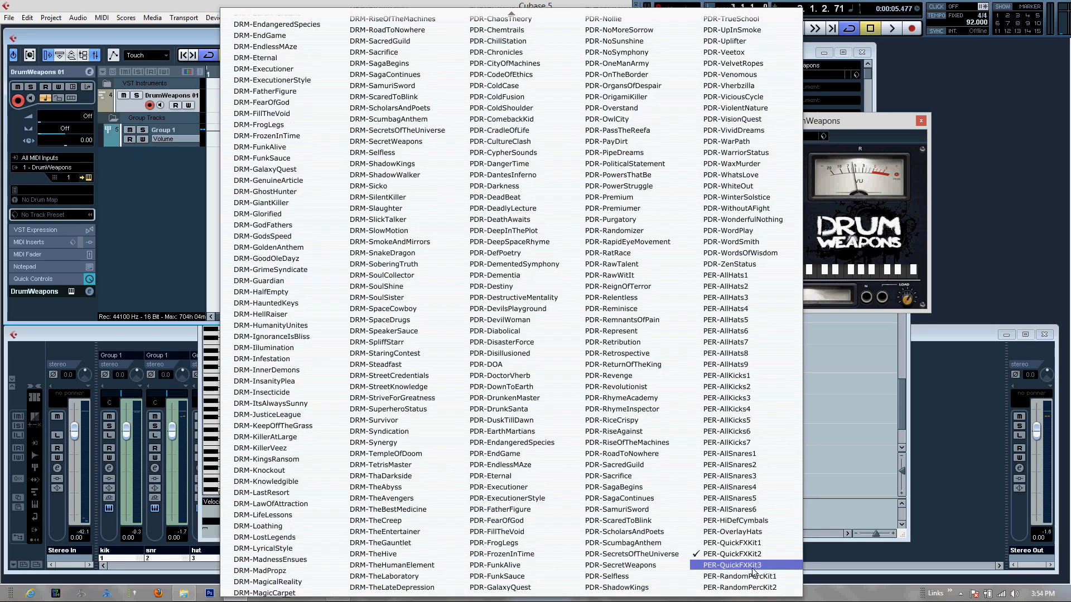
pyautogui.click(752, 568)
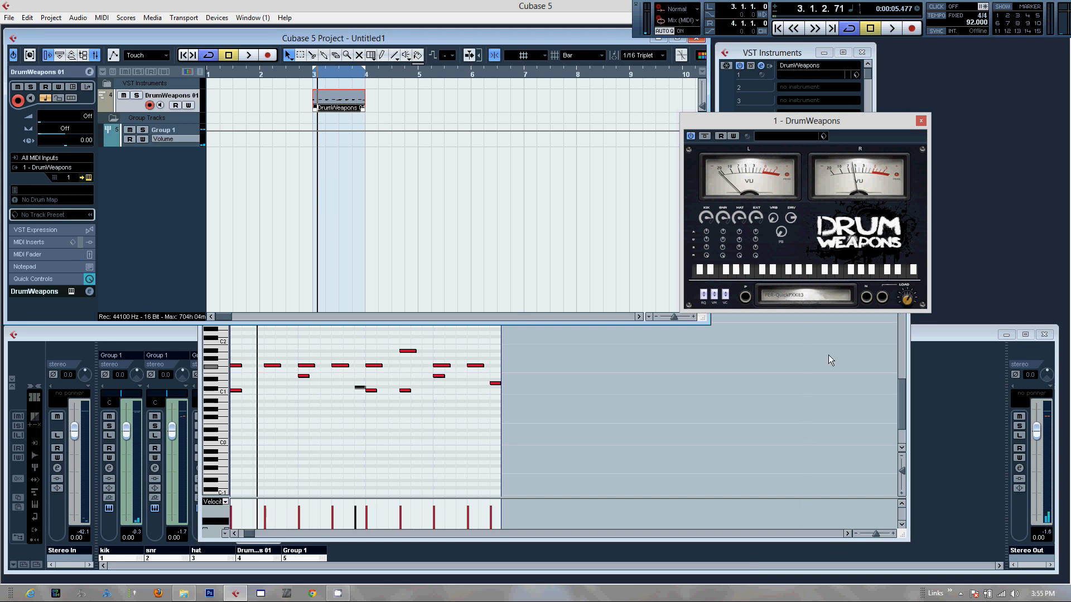
# Step: Load the PER-RandomPercKit1 kit in DrumWeapons
pyautogui.click(804, 295)
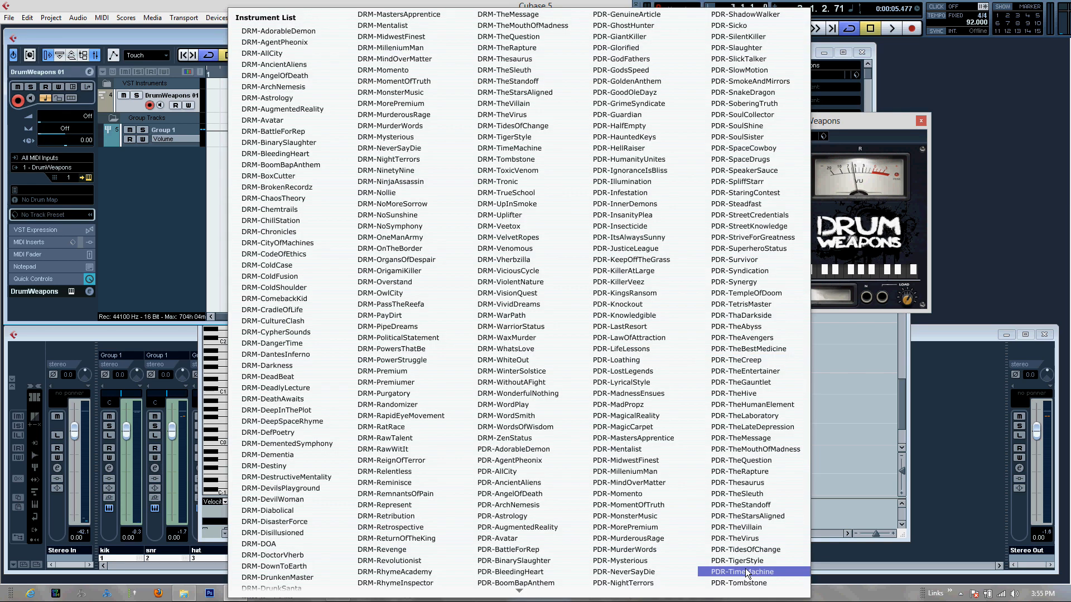
pyautogui.scroll(-15, 747, 557)
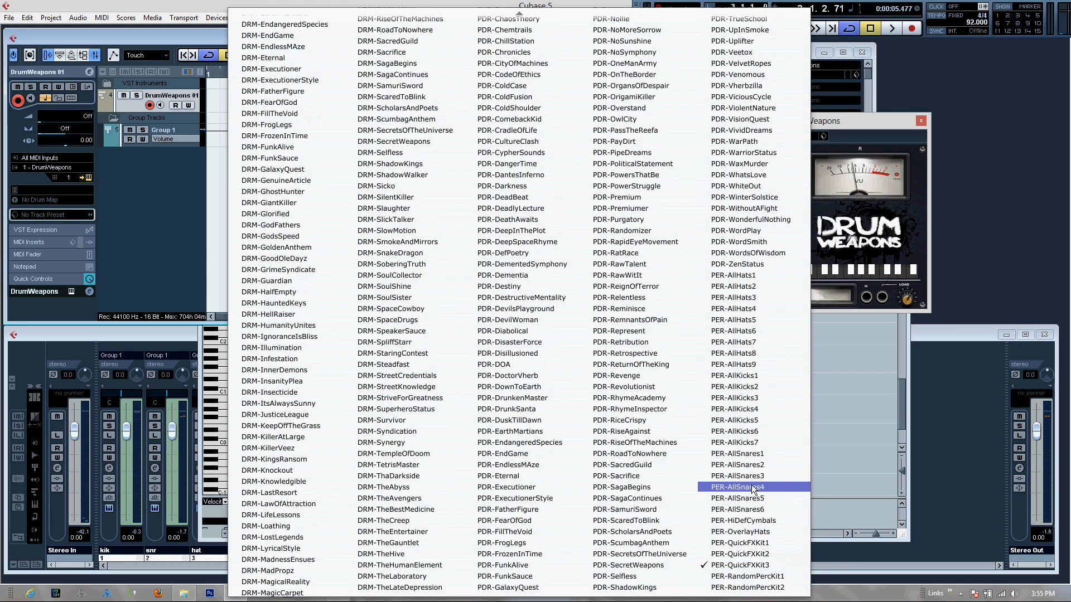
pyautogui.click(751, 577)
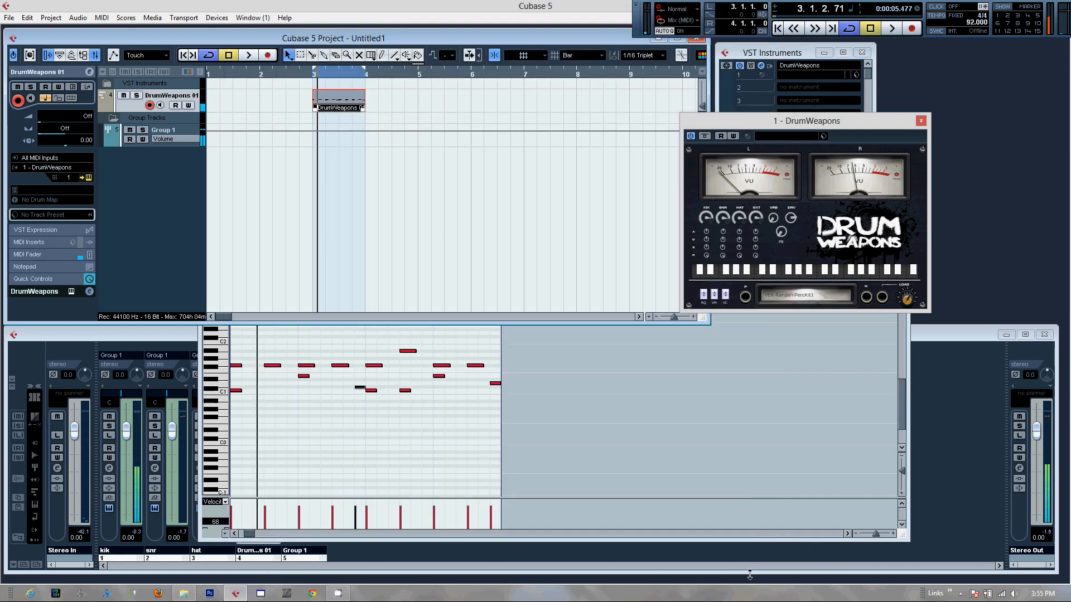
# Step: Browse the DrumWeapons instrument list through the DRM, PDR and PER kits, and dismiss it
pyautogui.click(788, 300)
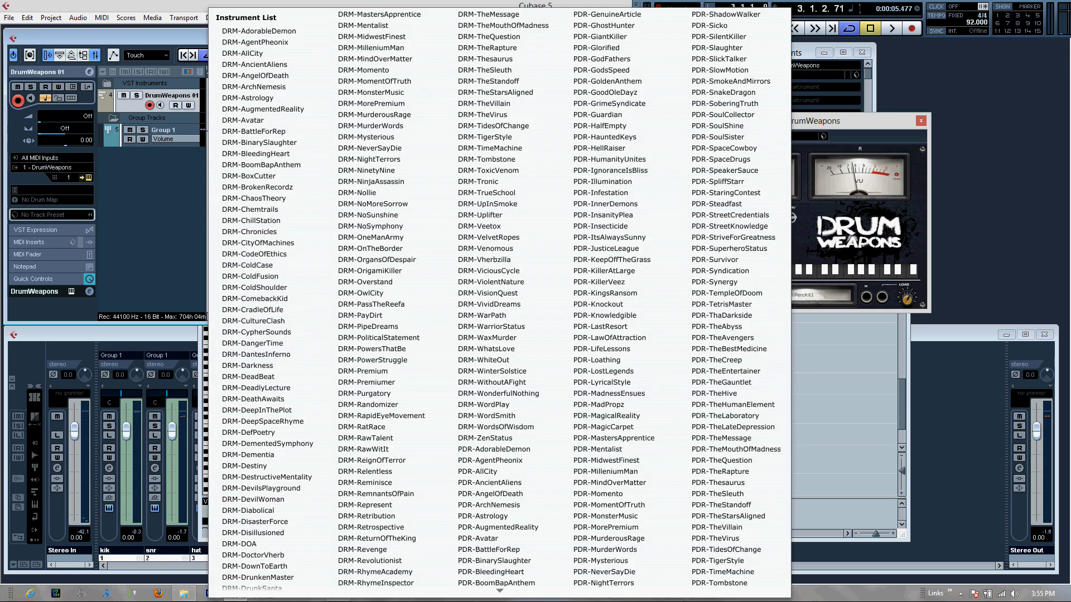
pyautogui.moveTo(693, 597)
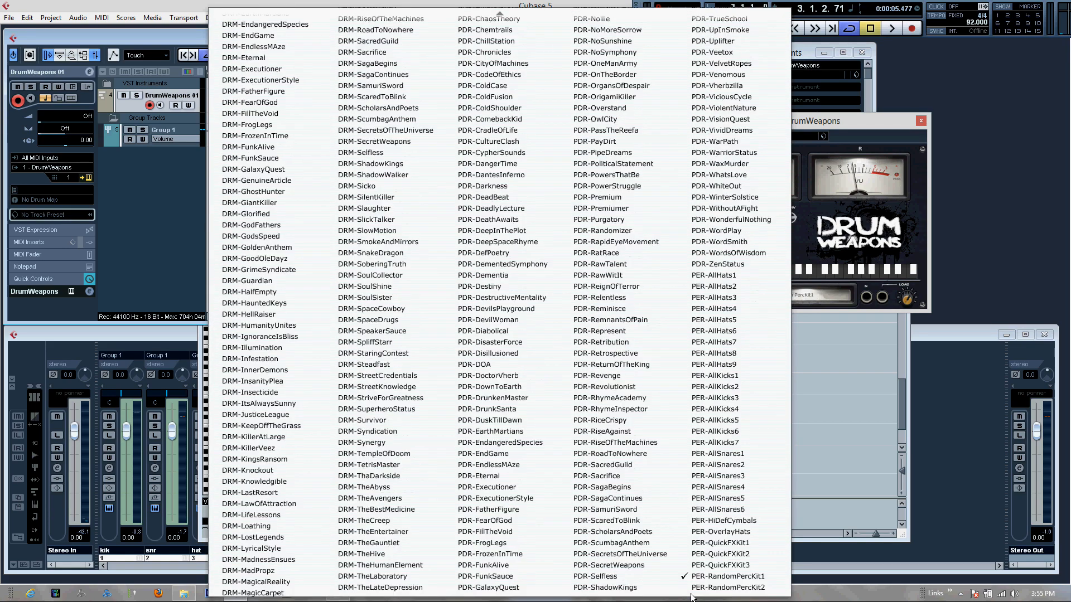
pyautogui.moveTo(519, 16)
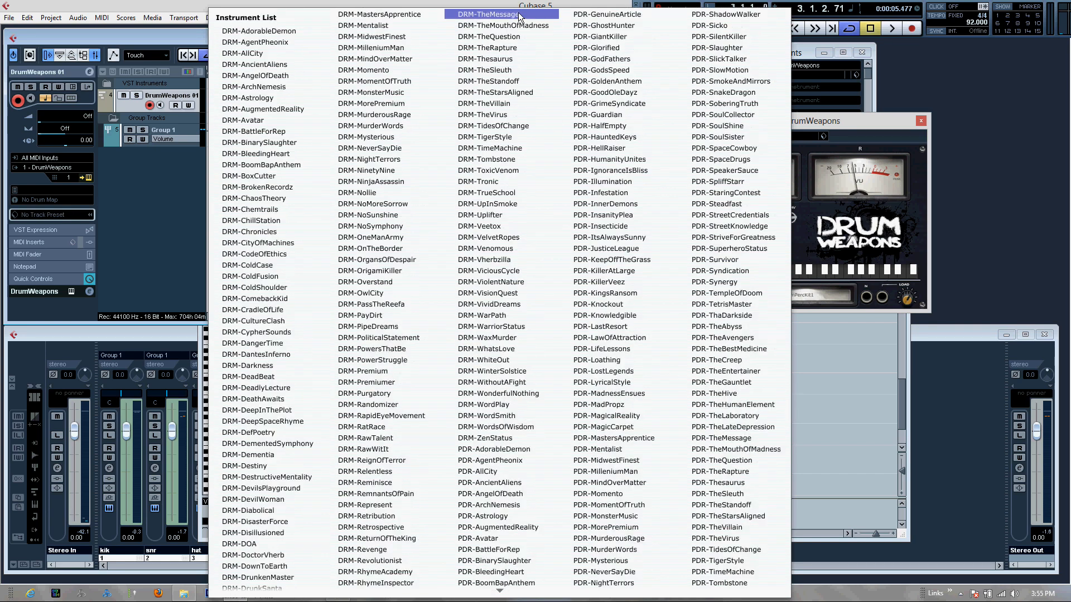
pyautogui.click(177, 43)
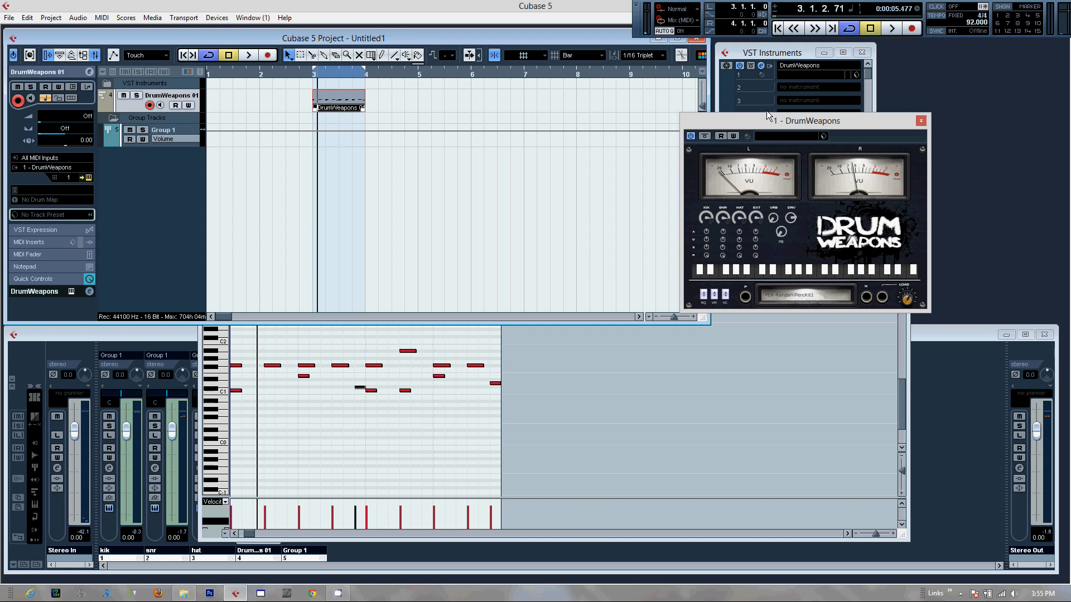
# Step: Move the DrumWeapons window over the project's arrangement area, beside the drum part and clear of the VST Instruments rack
pyautogui.moveTo(774, 122); pyautogui.dragTo(620, 117)
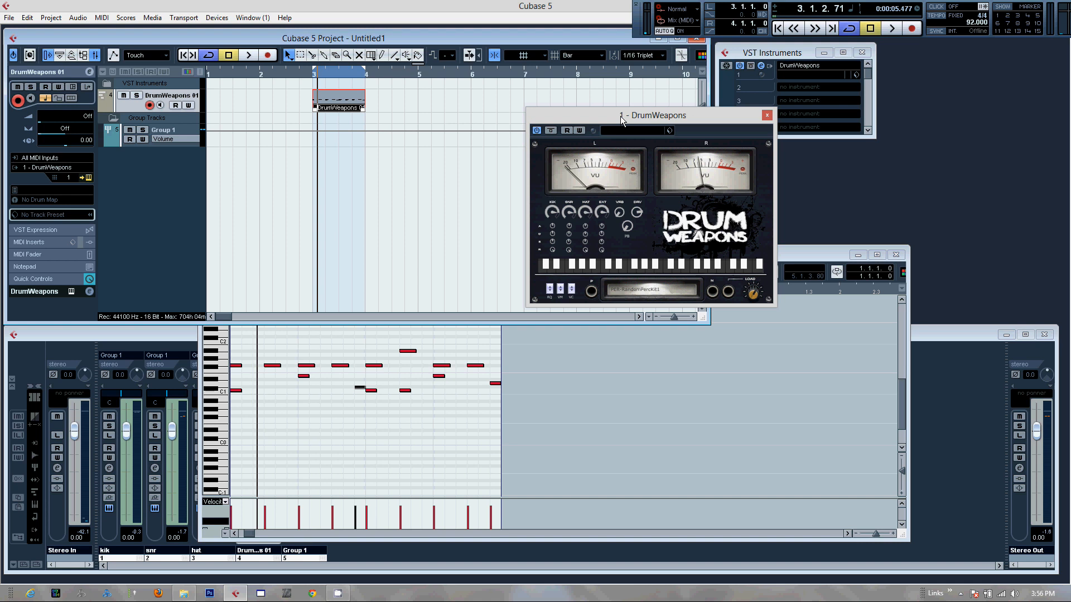
pyautogui.moveTo(620, 116); pyautogui.dragTo(429, 95)
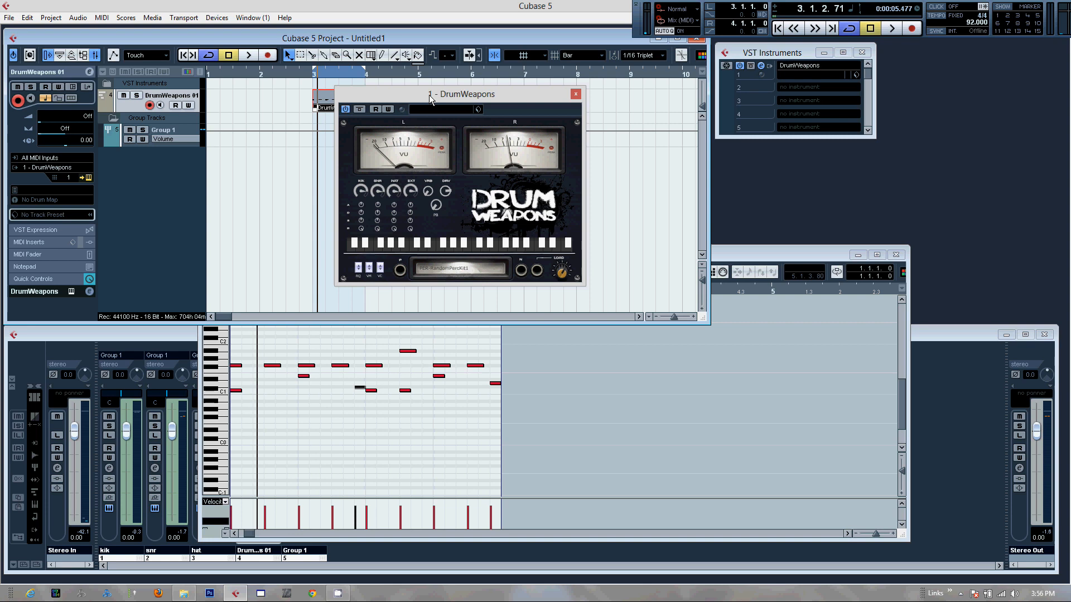
pyautogui.moveTo(431, 95); pyautogui.dragTo(519, 116)
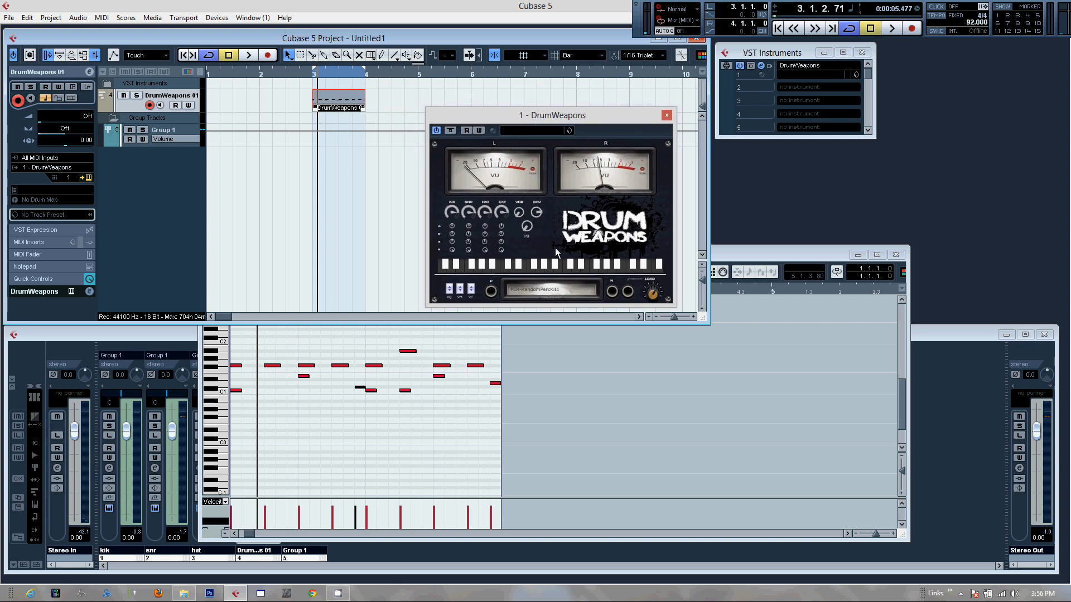
# Step: Load the DRM-Avatar kit in DrumWeapons and play the drum loop from bar 3
pyautogui.click(550, 292)
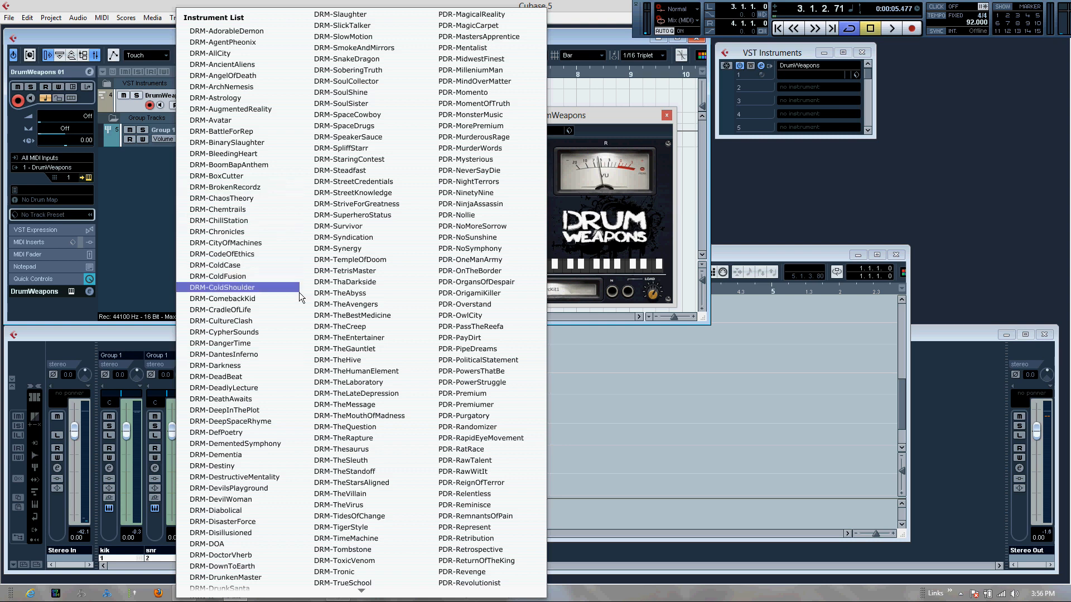
pyautogui.scroll(-15, 301, 294)
pyautogui.scroll(15, 303, 326)
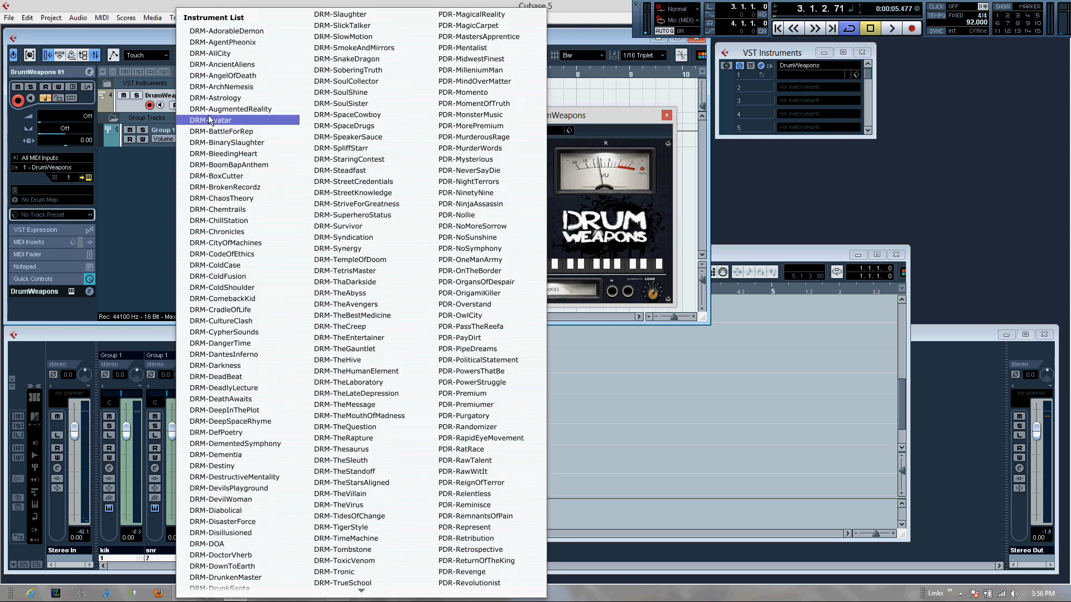
pyautogui.click(210, 120)
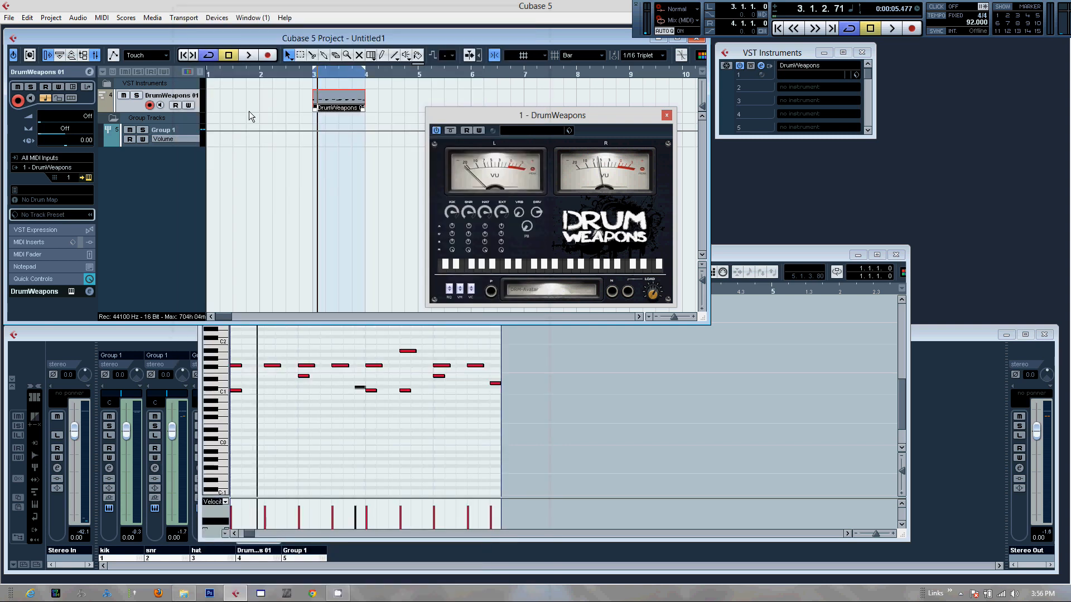
pyautogui.click(313, 75)
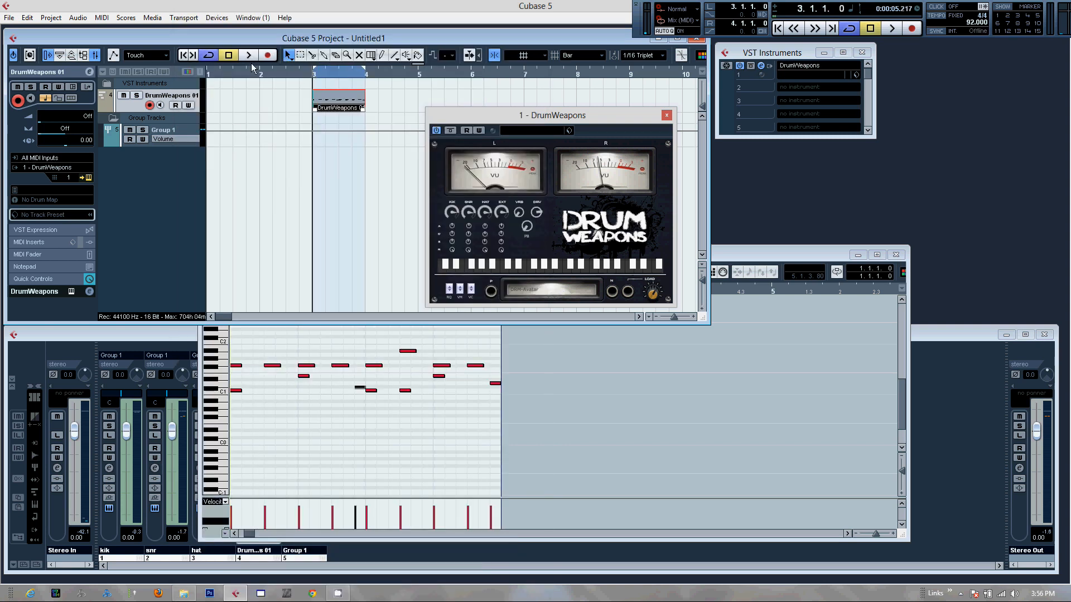
pyautogui.press('space')
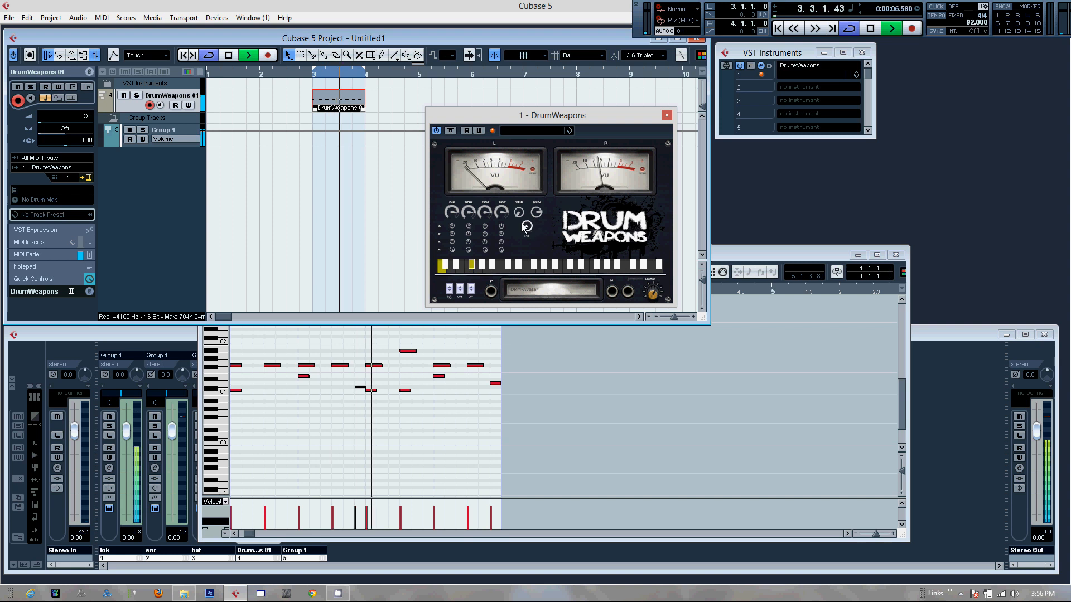
# Step: Advance the playing loop through the DRM-BattleForRep and DRM-BinarySlaughter kits up to DRM-BoomBapAnthem, and stop playback
pyautogui.click(615, 291)
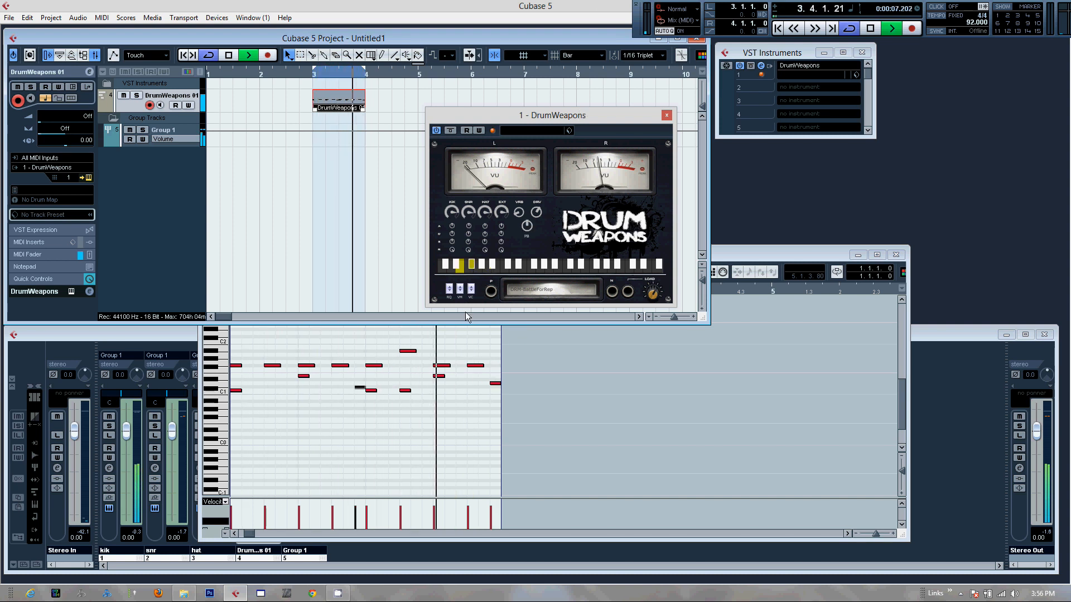
pyautogui.click(614, 293)
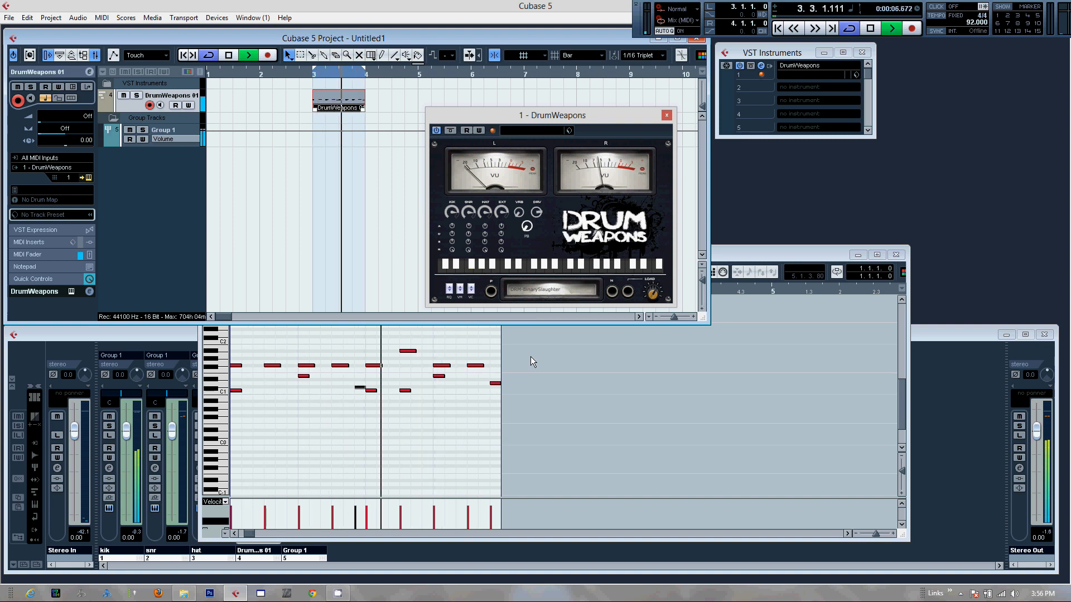
pyautogui.click(614, 294)
pyautogui.click(614, 293)
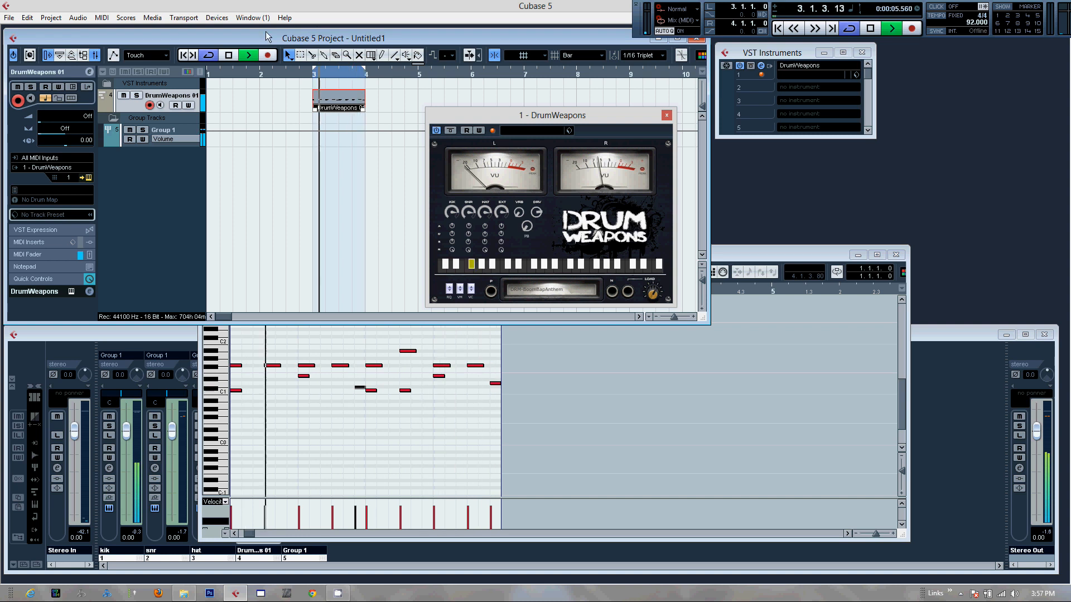
pyautogui.click(227, 56)
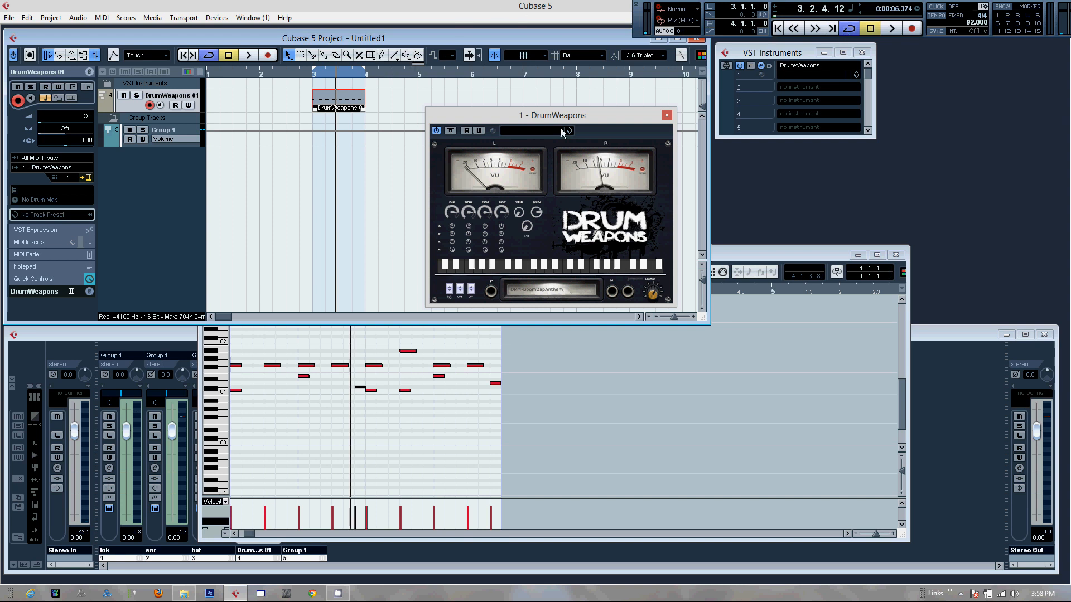
# Step: Return the cursor to bar 3, load the DRM-TrueSchool kit and start loop playback
pyautogui.click(310, 78)
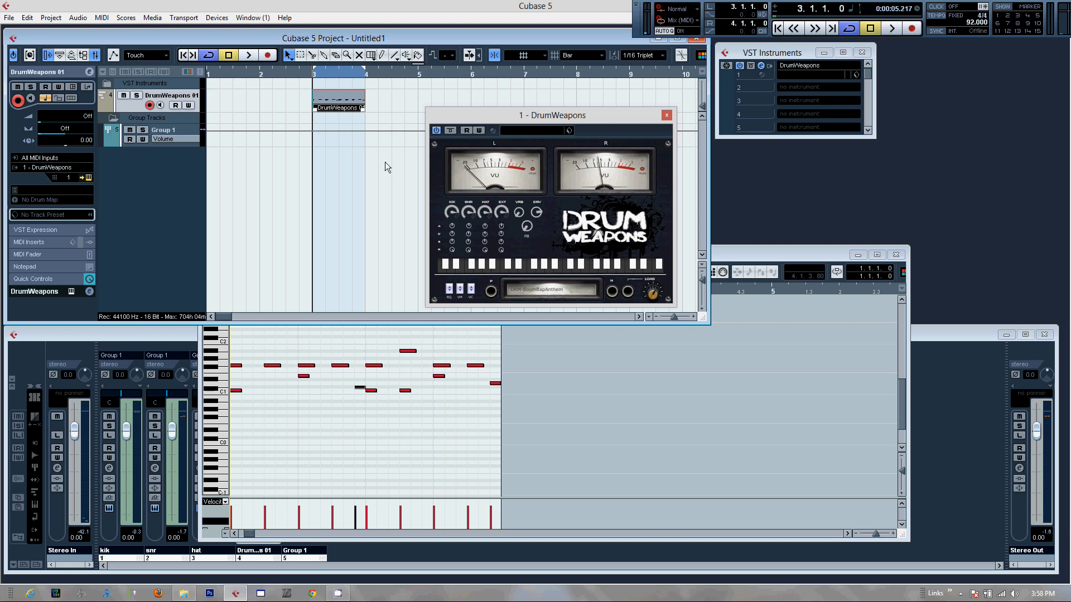
pyautogui.click(556, 293)
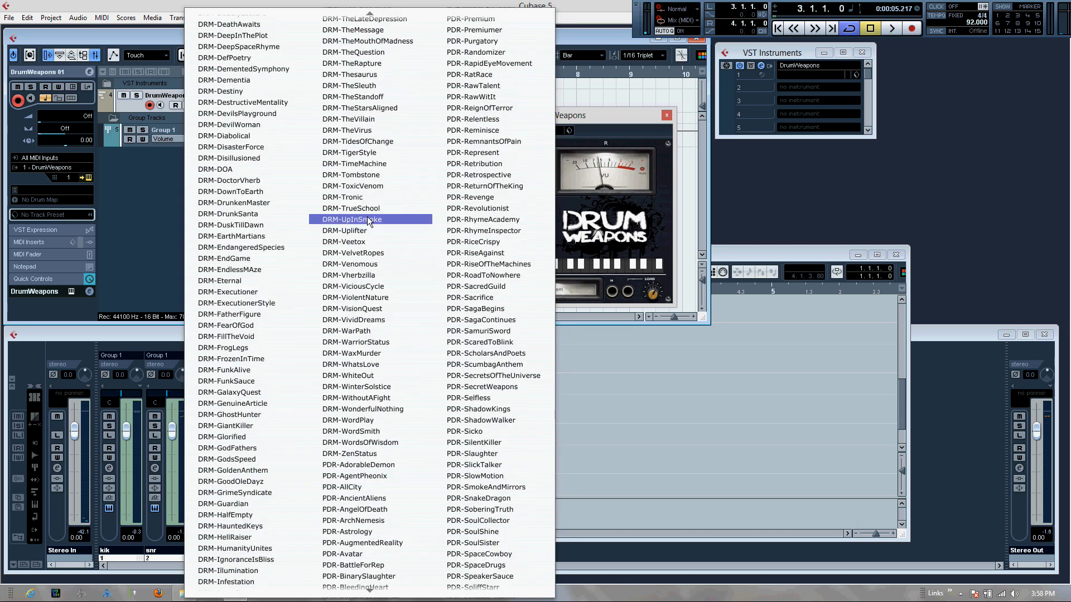
pyautogui.click(359, 209)
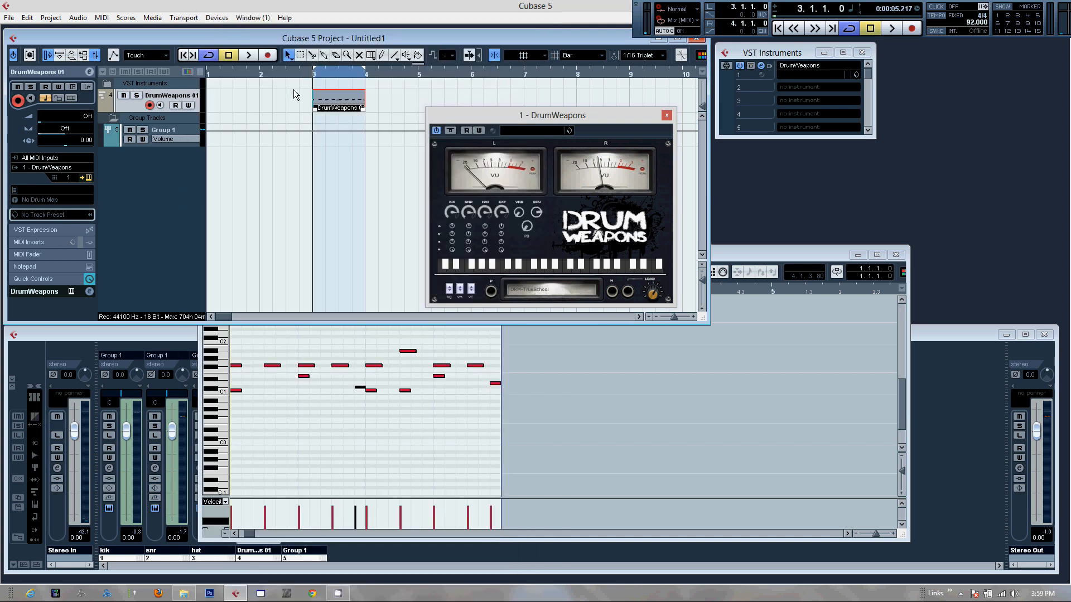
pyautogui.click(245, 57)
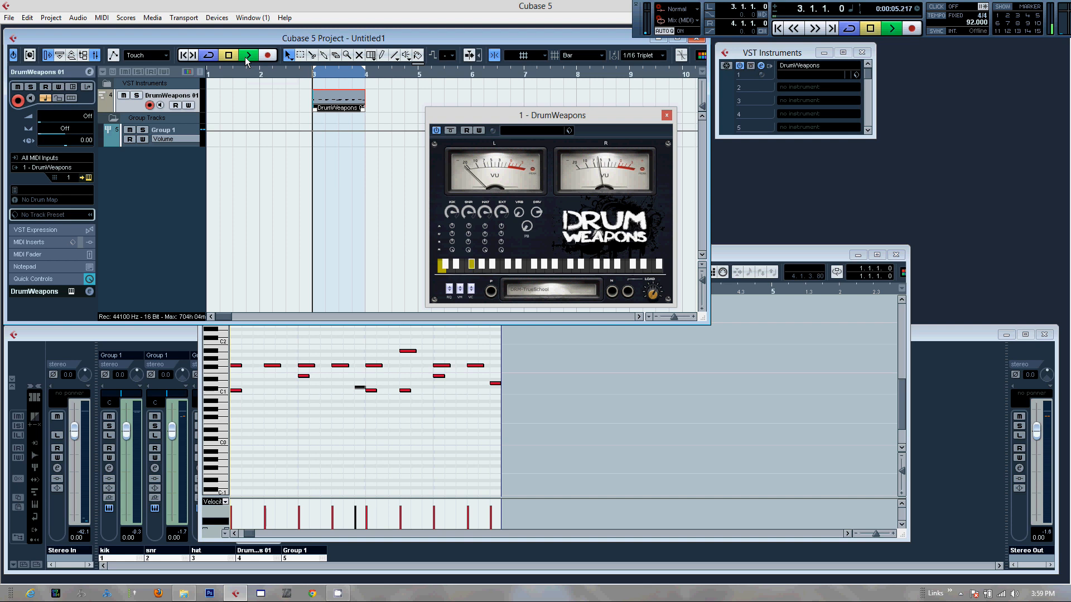
# Step: Step through the kits following DRM-TrueSchool during playback, including DRM-Uplifter, DRM-VelvetRopes, DRM-Vherbzilla and DRM-ViciousCycle
pyautogui.click(612, 292)
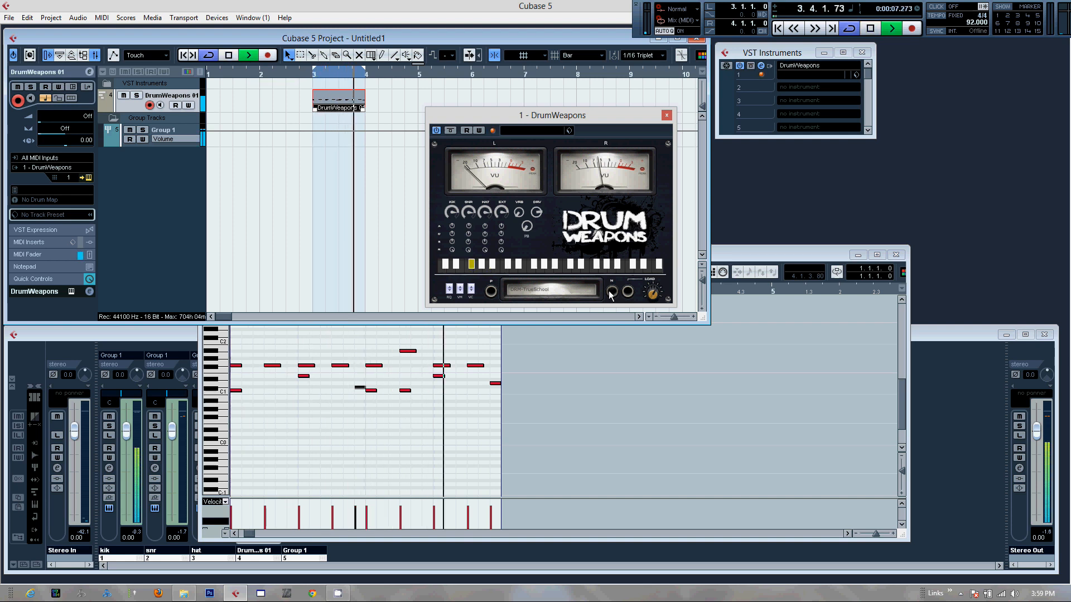
pyautogui.click(612, 292)
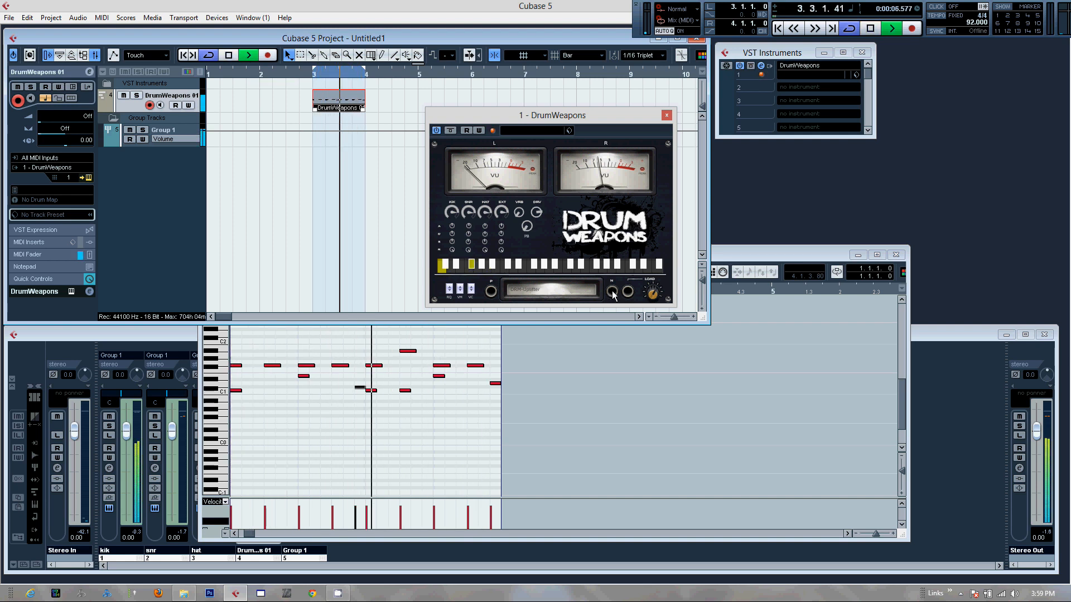
pyautogui.click(611, 292)
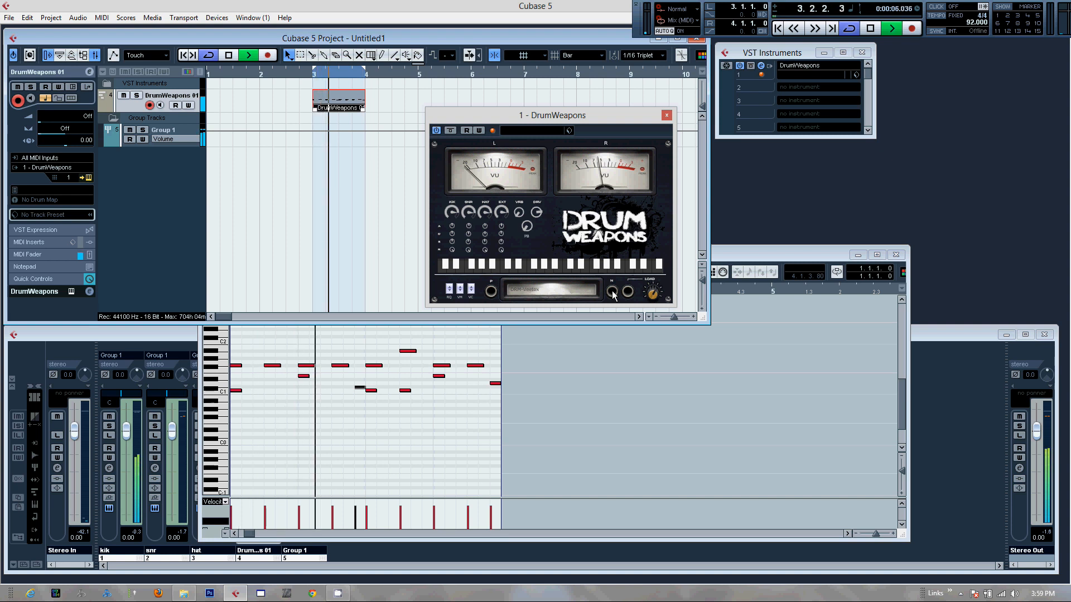
pyautogui.click(612, 292)
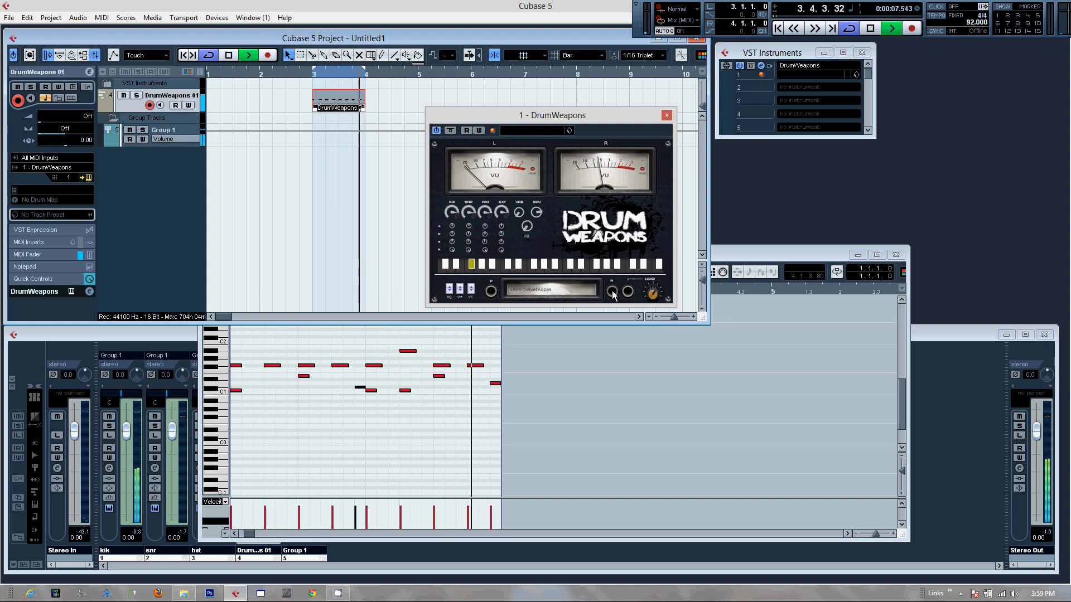
pyautogui.click(613, 292)
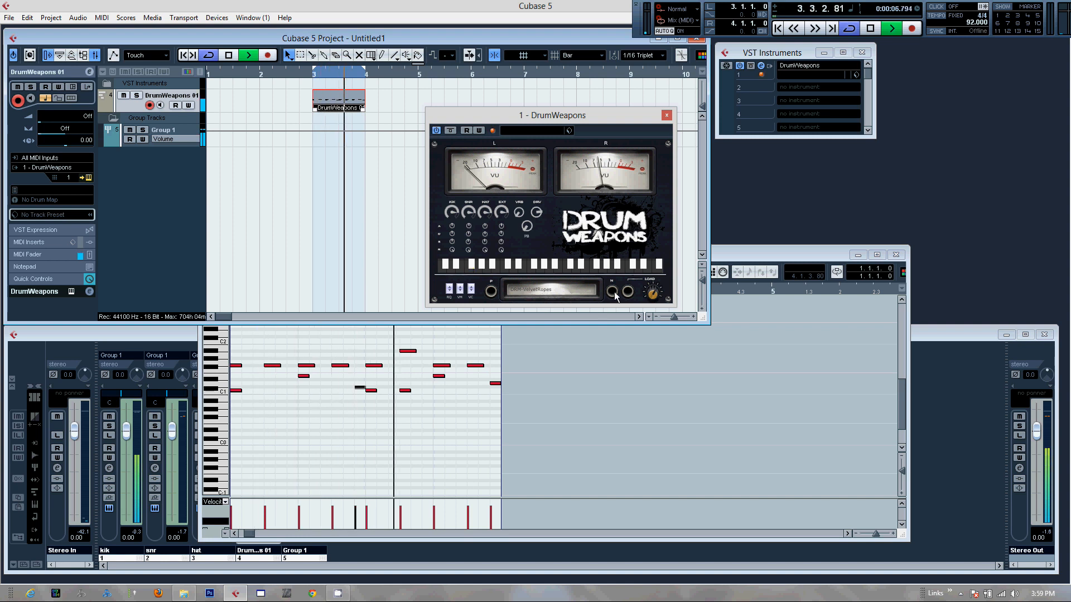
pyautogui.click(613, 292)
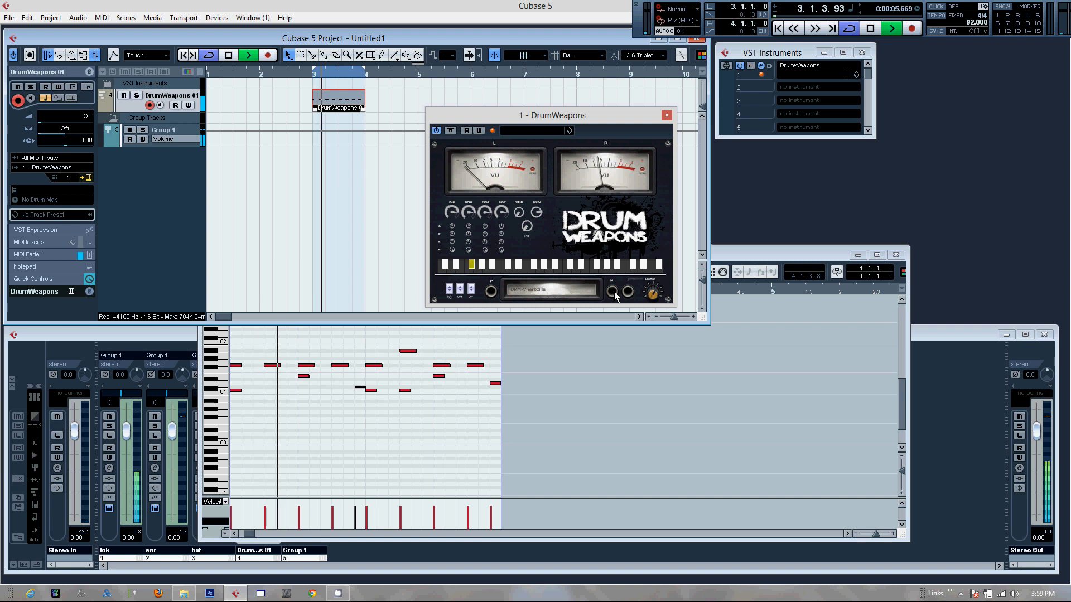
pyautogui.click(614, 292)
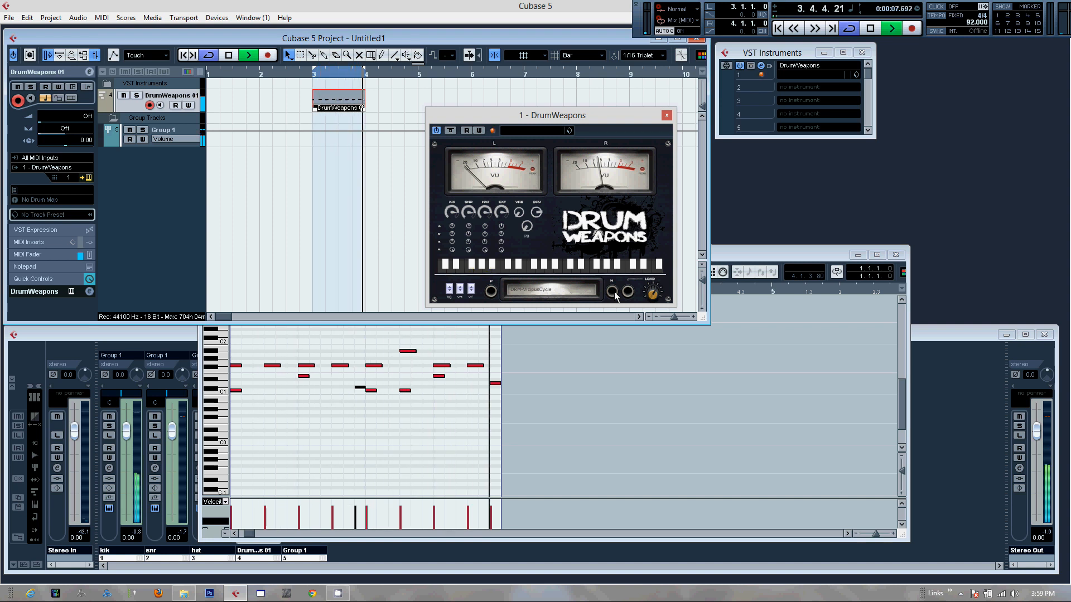
pyautogui.click(613, 292)
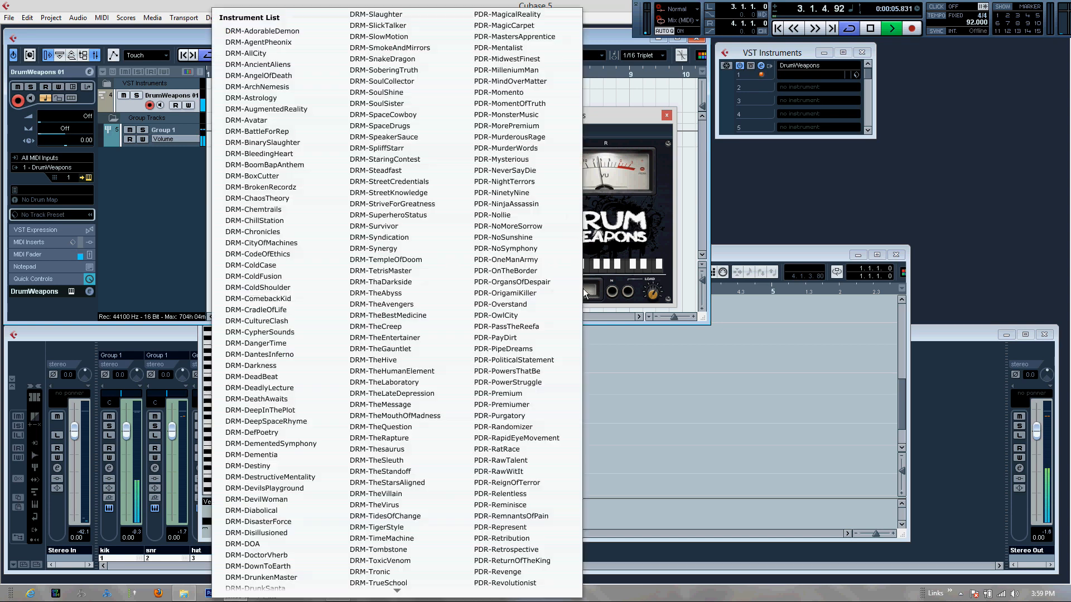
# Step: Load the DRM-DefPoetry kit during playback, advance to DRM-Dementia, and stop the loop
pyautogui.click(583, 289)
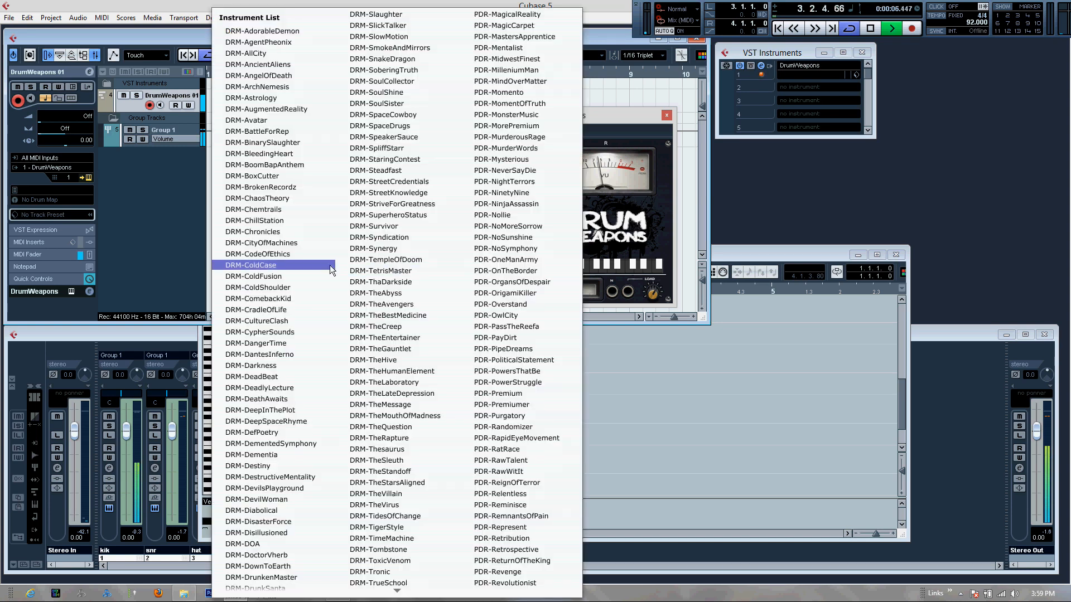
pyautogui.click(256, 432)
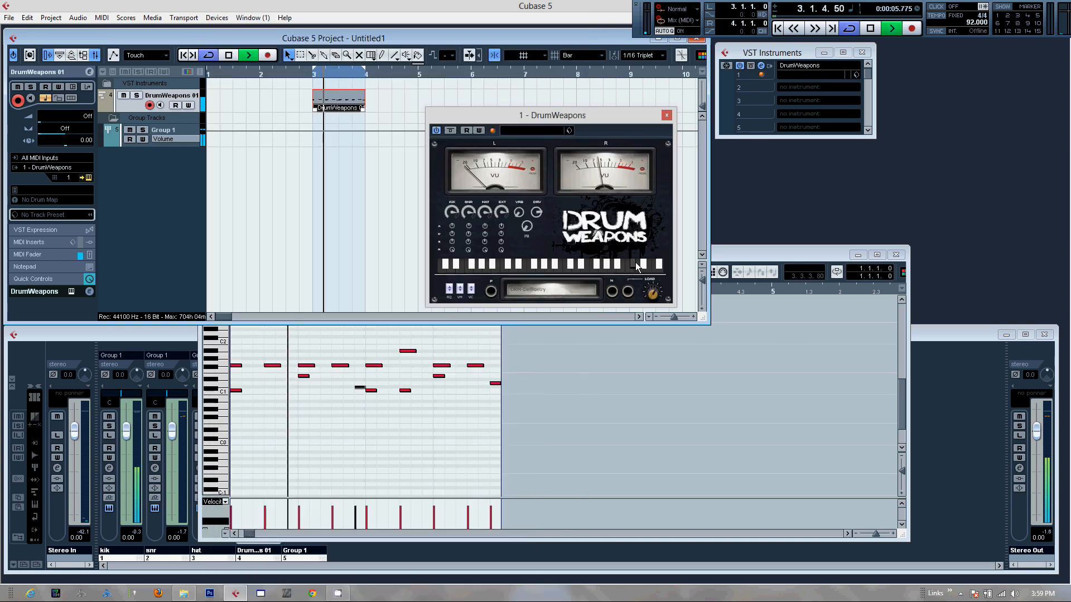
pyautogui.click(614, 292)
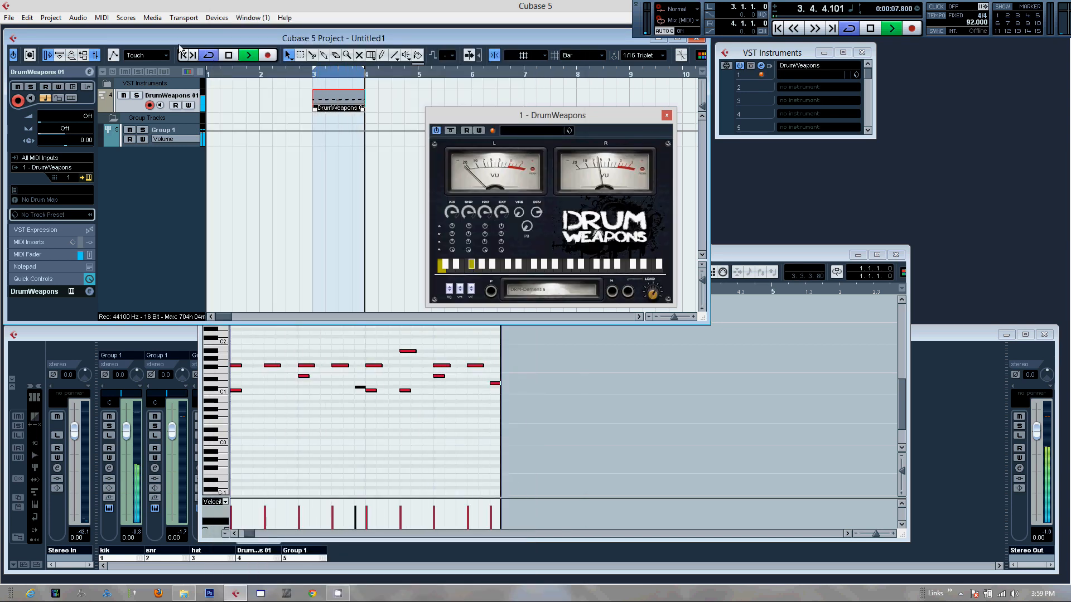
pyautogui.click(228, 55)
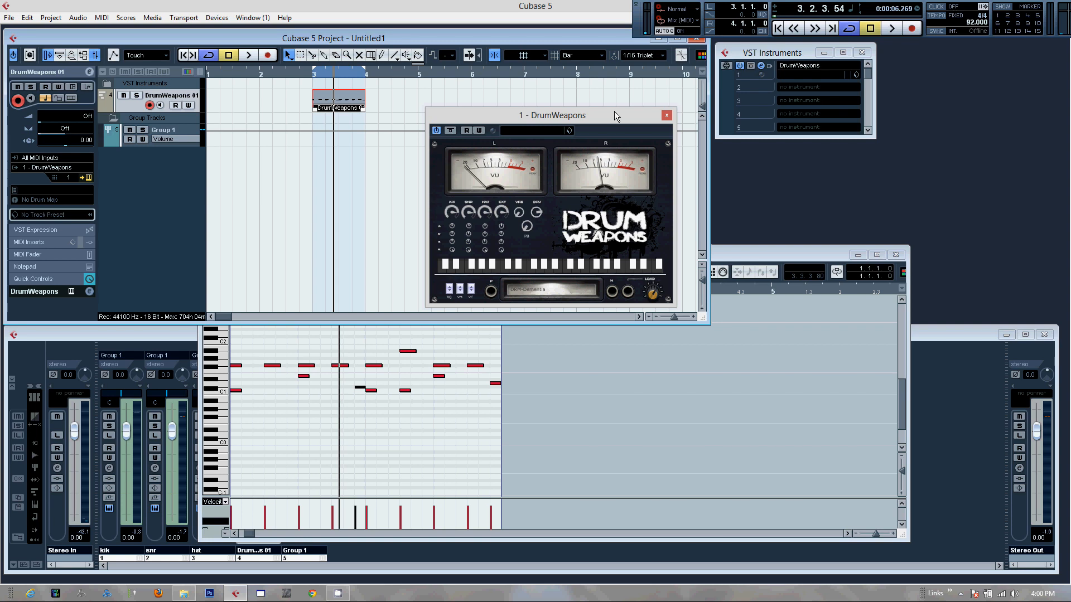
# Step: Look over the DRM and PDR kits in the DrumWeapons instrument list and dismiss it
pyautogui.click(518, 294)
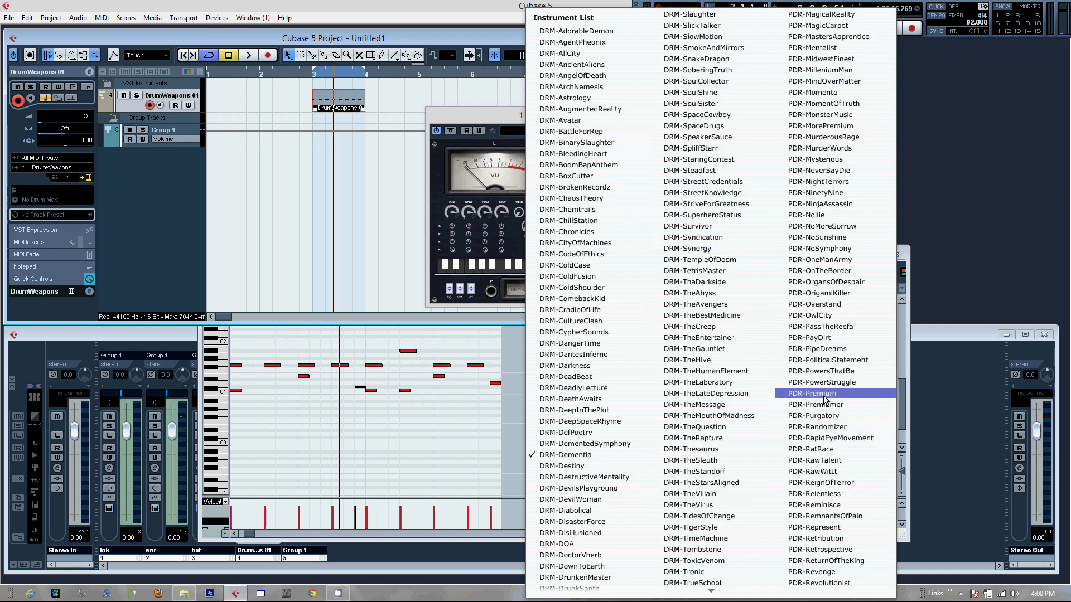
pyautogui.click(497, 111)
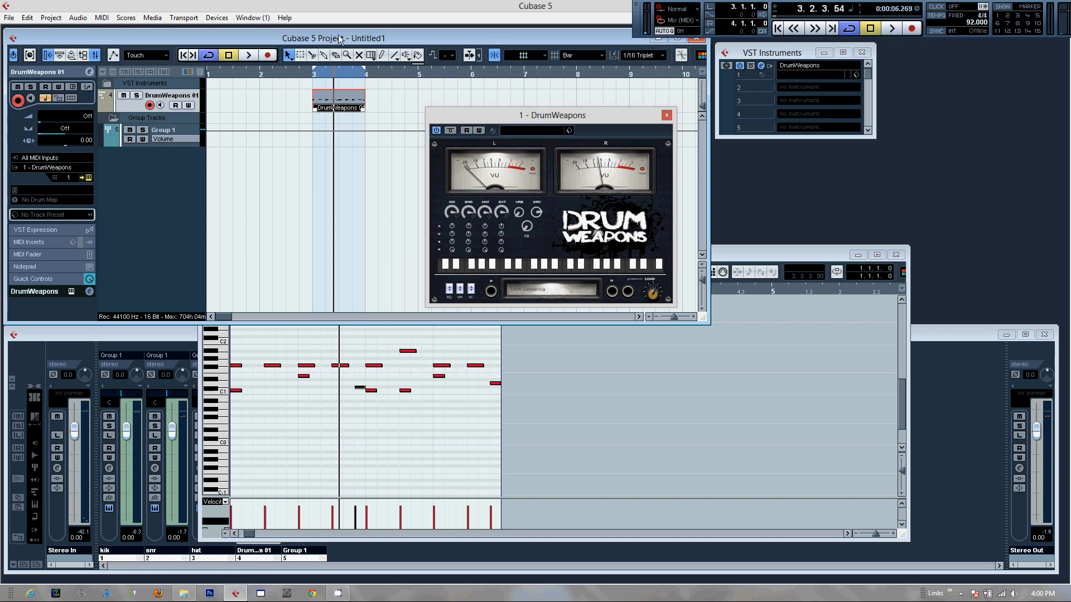
pyautogui.click(960, 595)
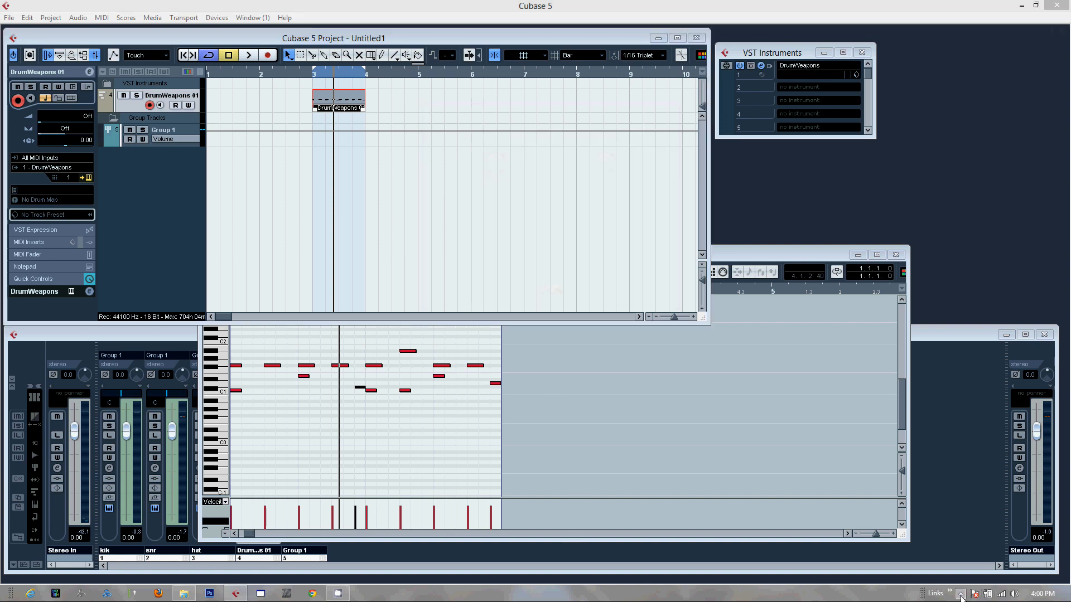